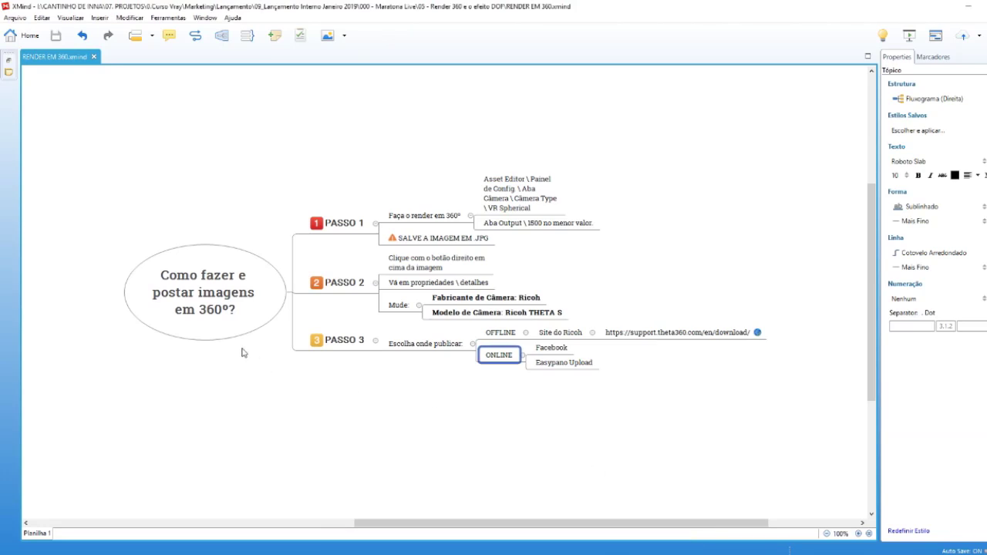
Review the XMind map at 150% from the central question to PASSO 1, then orbit the bedroom toward the TV.
click(214, 319)
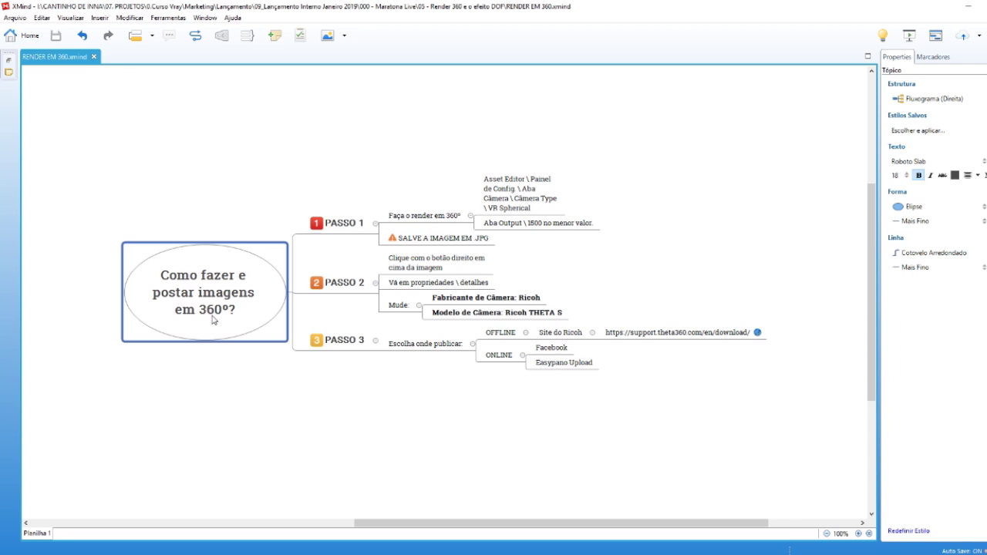
key(ctrl+equal)
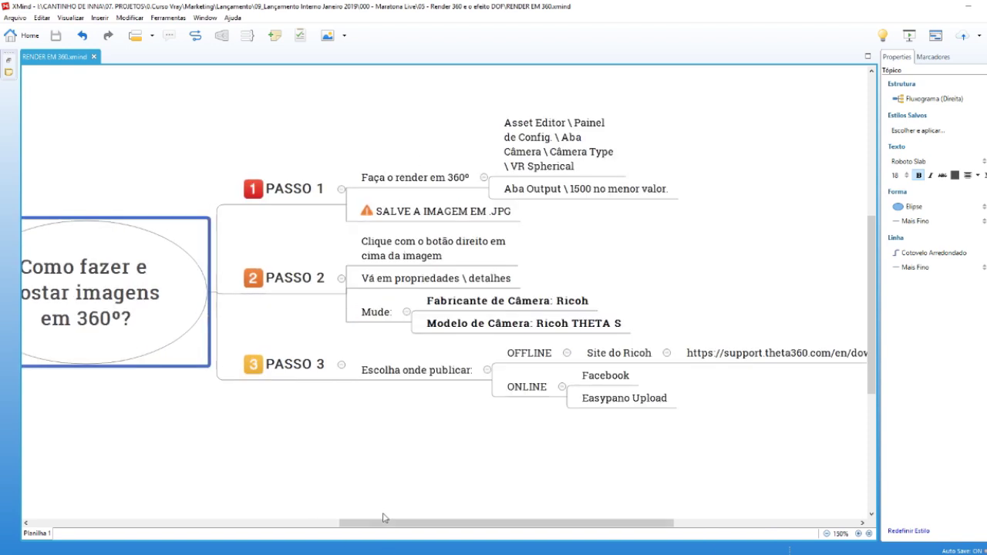
scroll(384, 518, left, 3)
scroll(415, 496, up, 2)
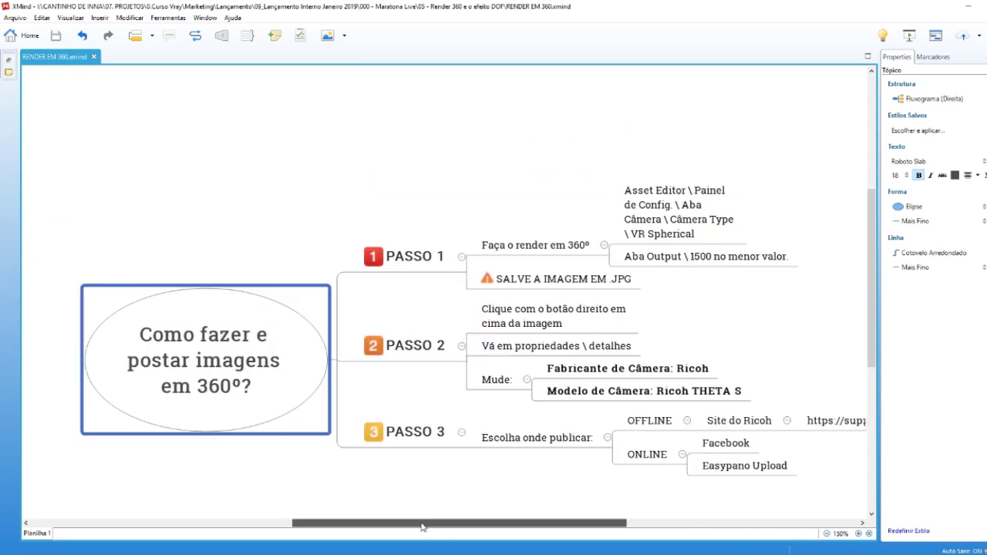
drag(423, 527, 433, 527)
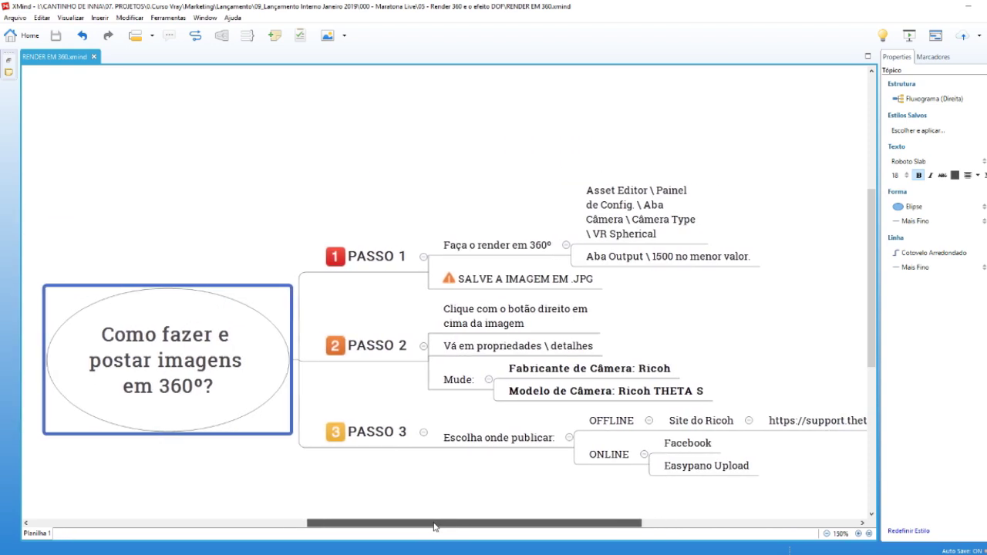
click(326, 468)
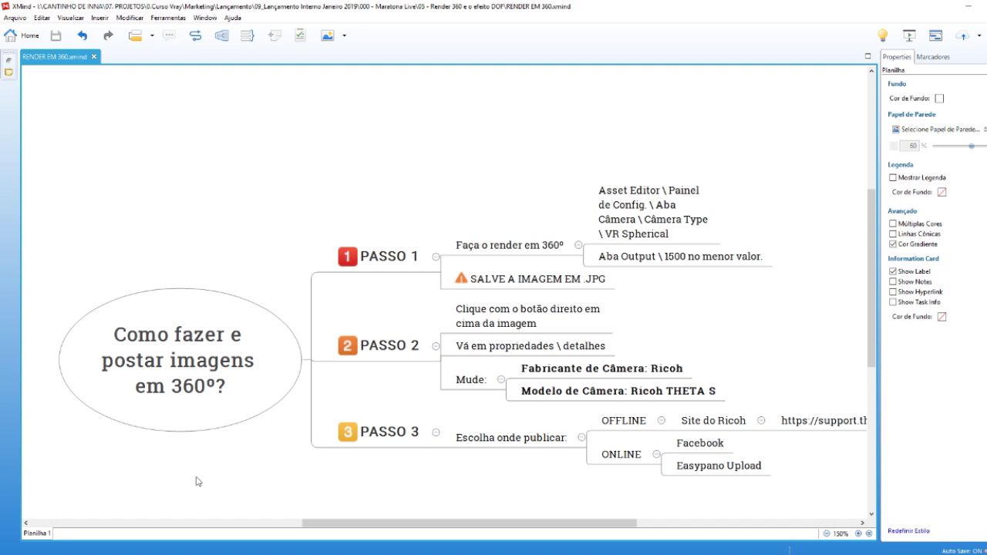
click(386, 256)
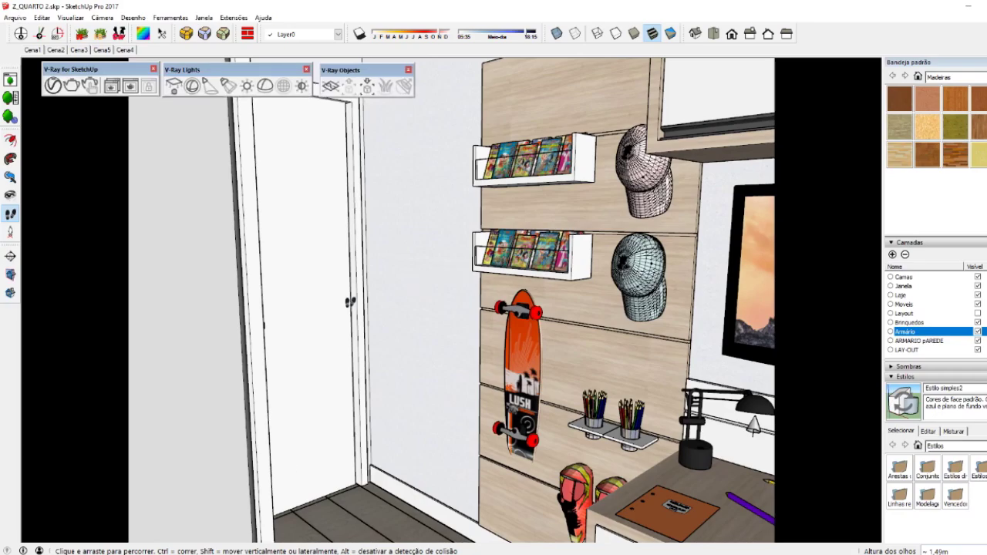
mouse_move(349, 302)
middle_down()
mouse_move(229, 388)
mouse_move(654, 391)
mouse_move(238, 370)
mouse_move(315, 379)
mouse_move(609, 540)
mouse_move(370, 375)
mouse_move(259, 435)
mouse_move(275, 452)
mouse_move(231, 438)
middle_up()
key(w)
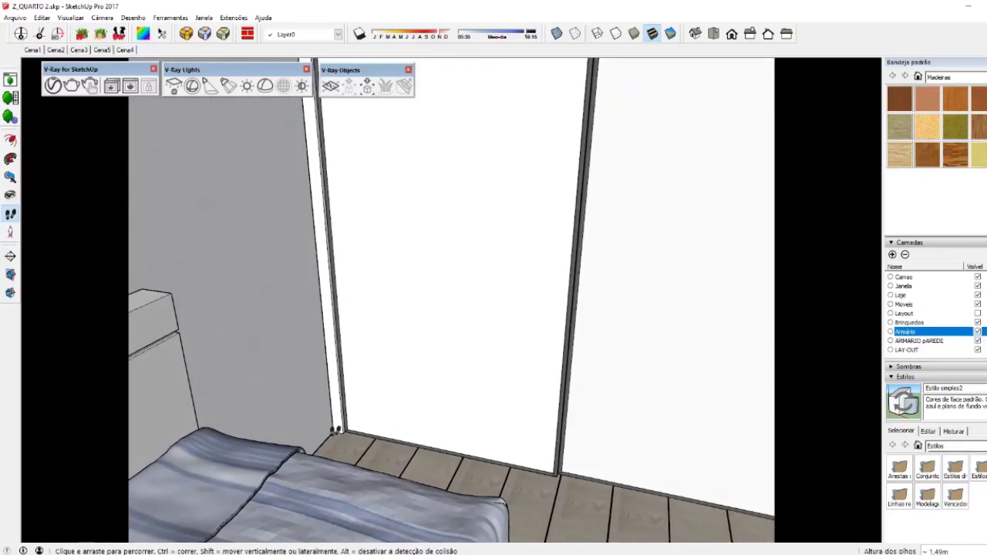
middle_drag(448, 457, 458, 419)
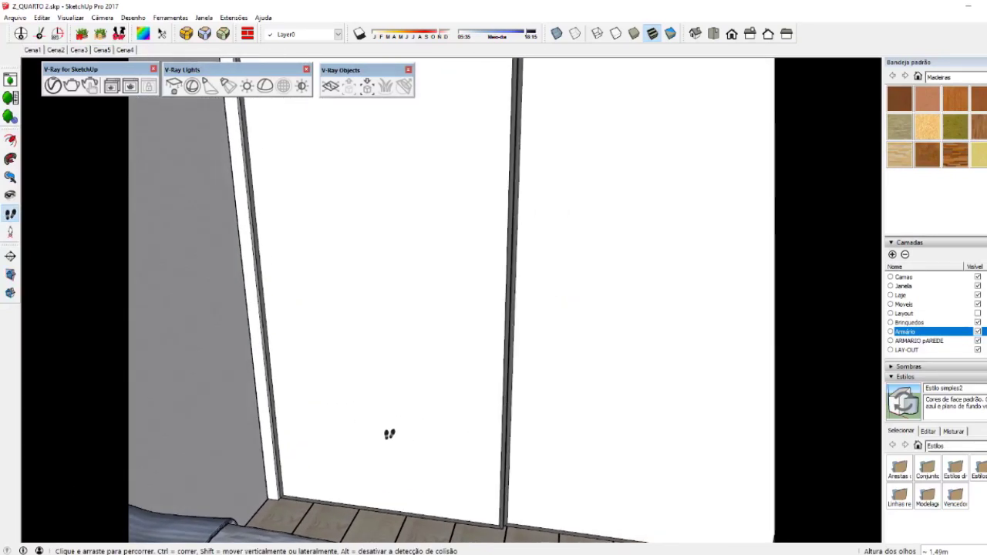
middle_drag(388, 434, 452, 419)
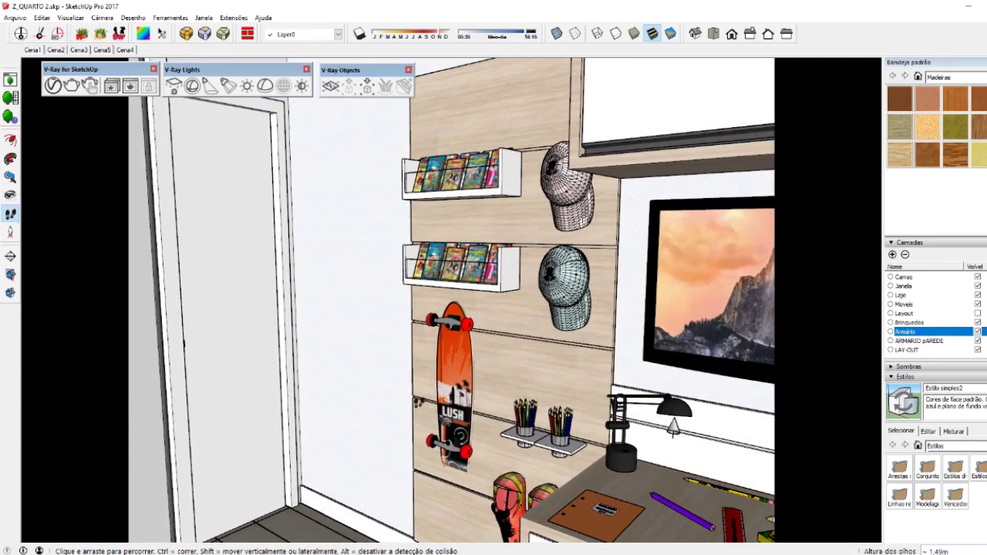
mouse_move(411, 394)
middle_down()
mouse_move(426, 226)
mouse_move(563, 370)
mouse_move(580, 419)
mouse_move(66, 232)
middle_up()
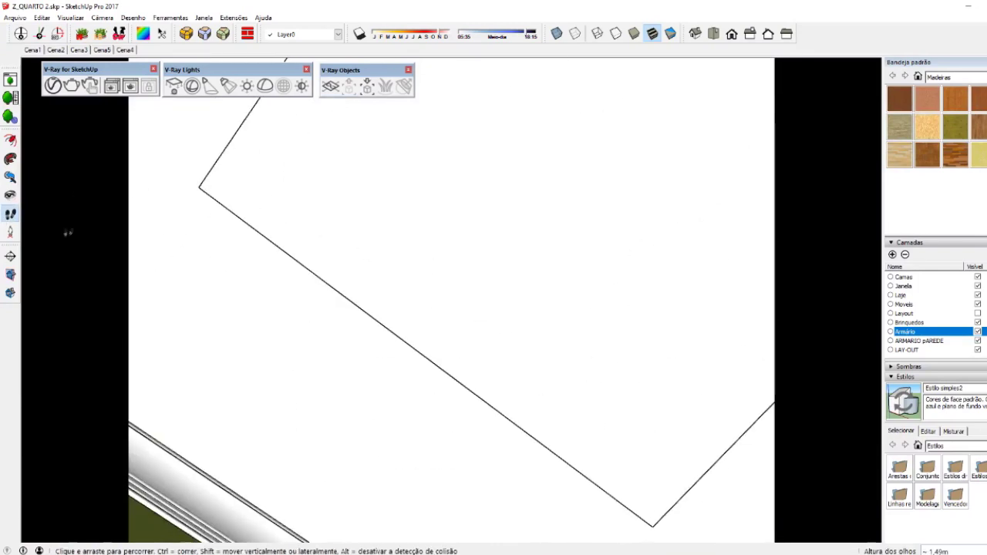
mouse_move(496, 325)
middle_down()
mouse_move(425, 474)
mouse_move(467, 381)
mouse_move(381, 393)
mouse_move(334, 422)
middle_up()
drag(334, 422, 515, 359)
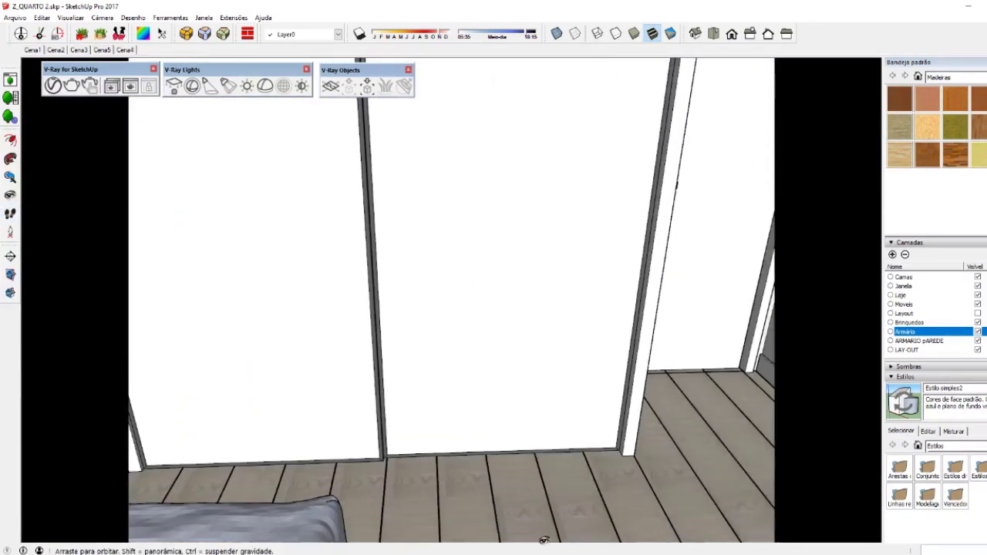
middle_drag(516, 359, 646, 166)
middle_drag(497, 323, 381, 352)
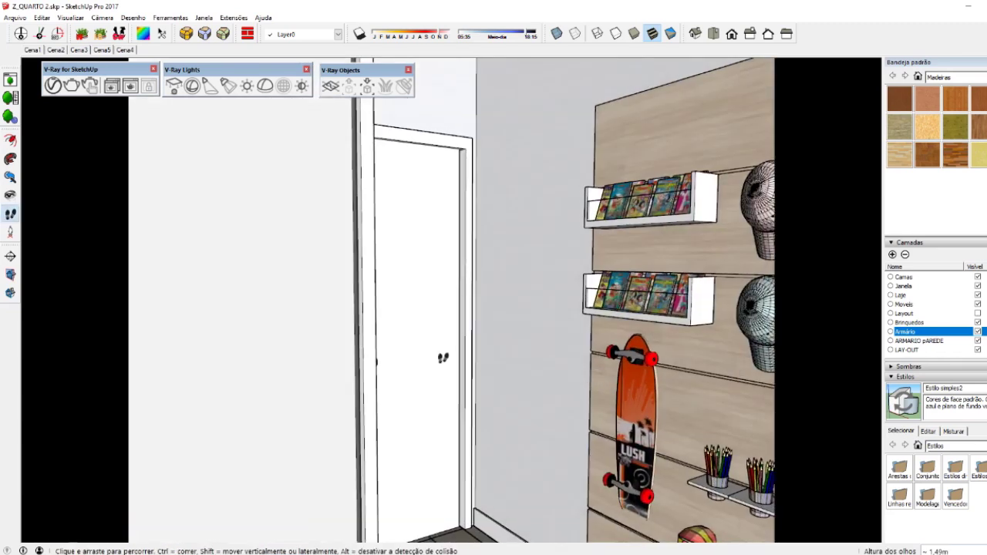
middle_drag(384, 397, 417, 379)
middle_drag(466, 345, 451, 317)
click(10, 214)
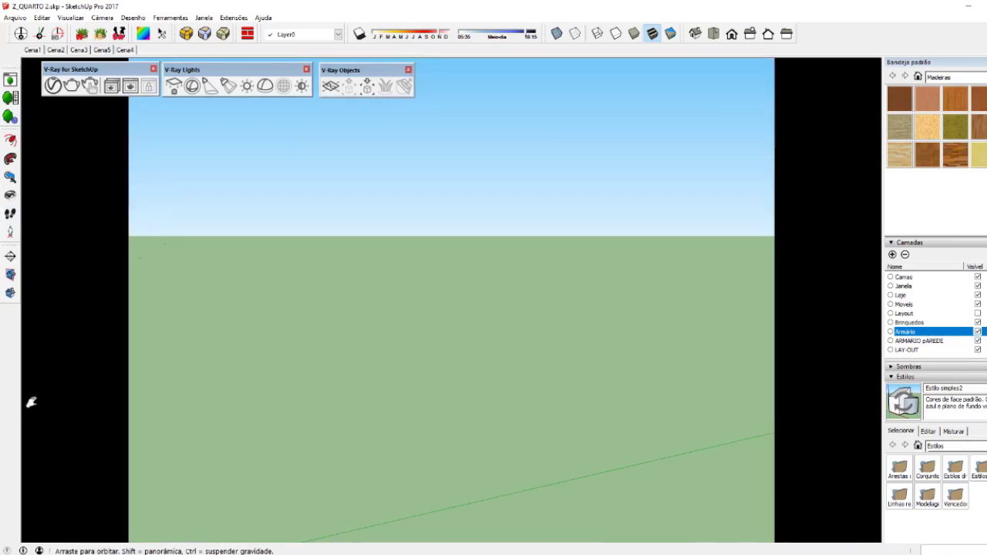
drag(31, 401, 322, 375)
mouse_move(323, 374)
middle_down()
mouse_move(530, 468)
mouse_move(455, 317)
middle_up()
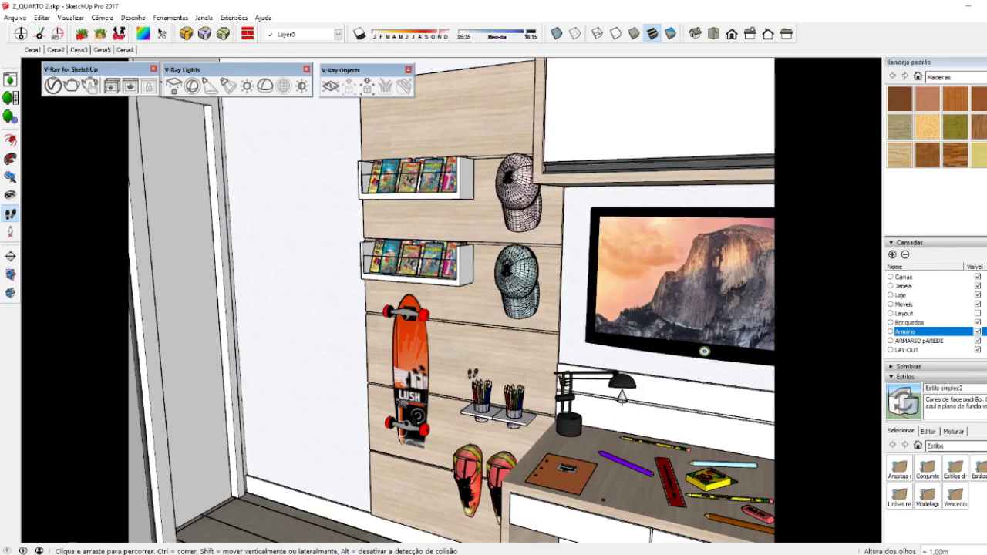
drag(472, 375, 455, 388)
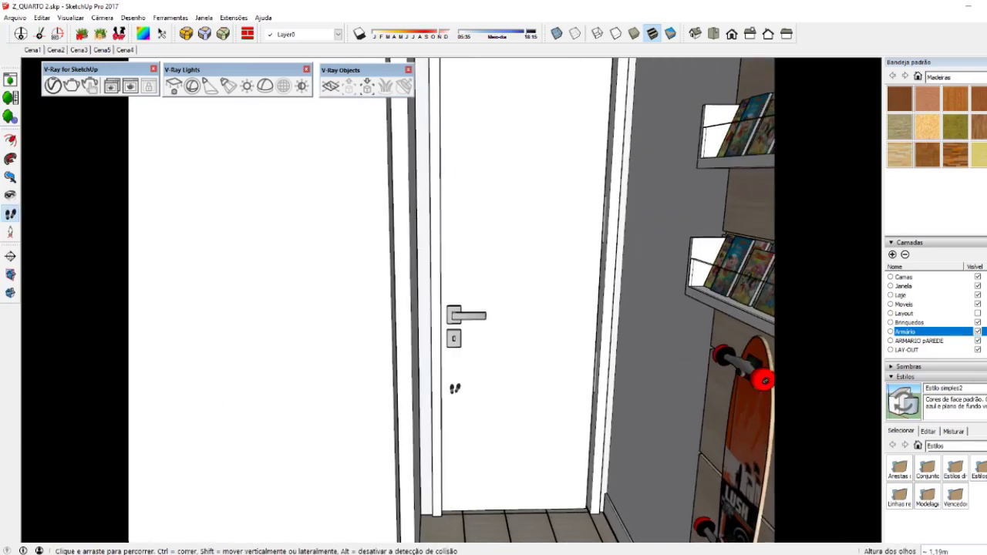
mouse_move(455, 389)
middle_down()
mouse_move(259, 398)
mouse_move(478, 390)
middle_up()
scroll(478, 389, down, 5)
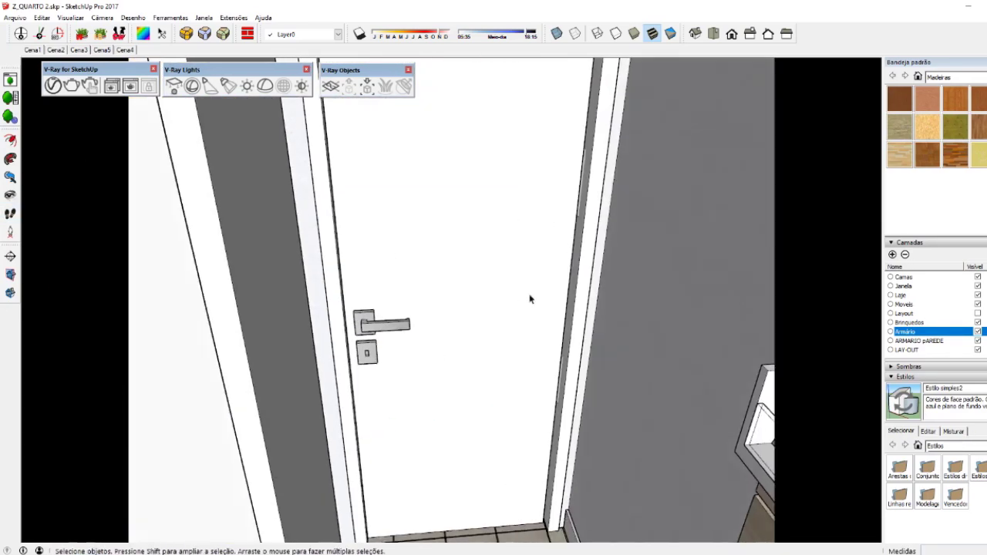
mouse_move(530, 300)
middle_down()
mouse_move(159, 344)
mouse_move(683, 331)
mouse_move(260, 162)
mouse_move(706, 215)
mouse_move(703, 334)
mouse_move(639, 260)
mouse_move(439, 345)
middle_up()
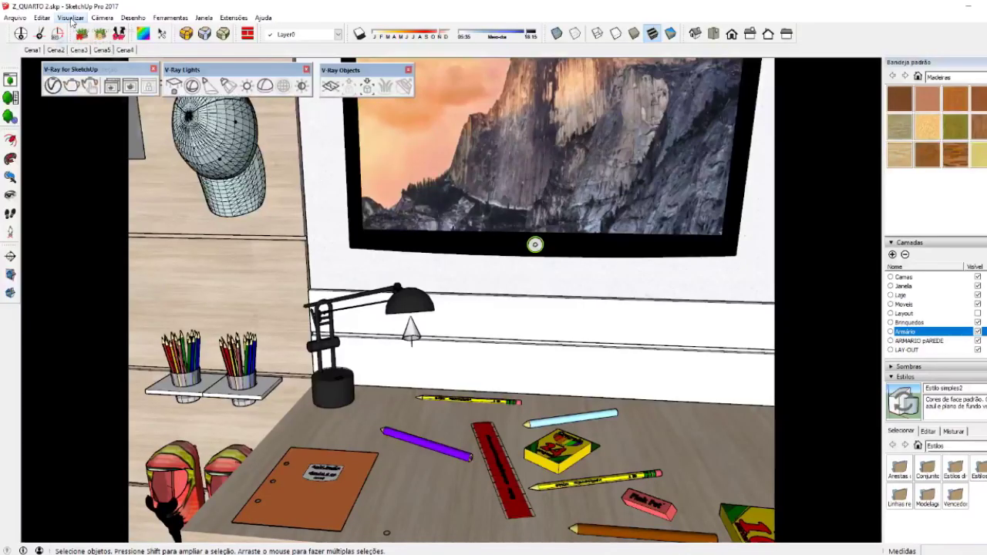
Enable the Câmera toolbar via Visualizar > Barras de ferramentas, move it aside and close the list.
click(70, 17)
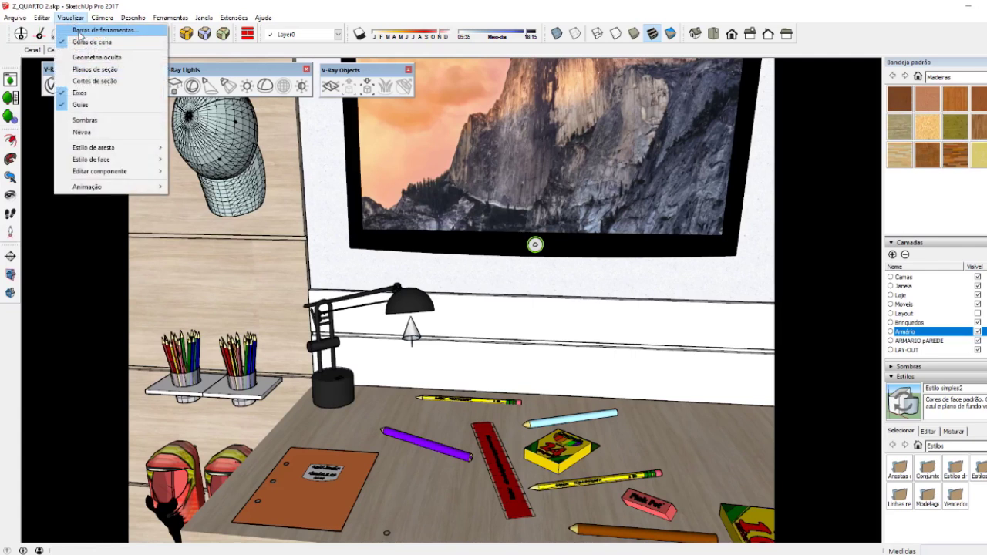
click(80, 31)
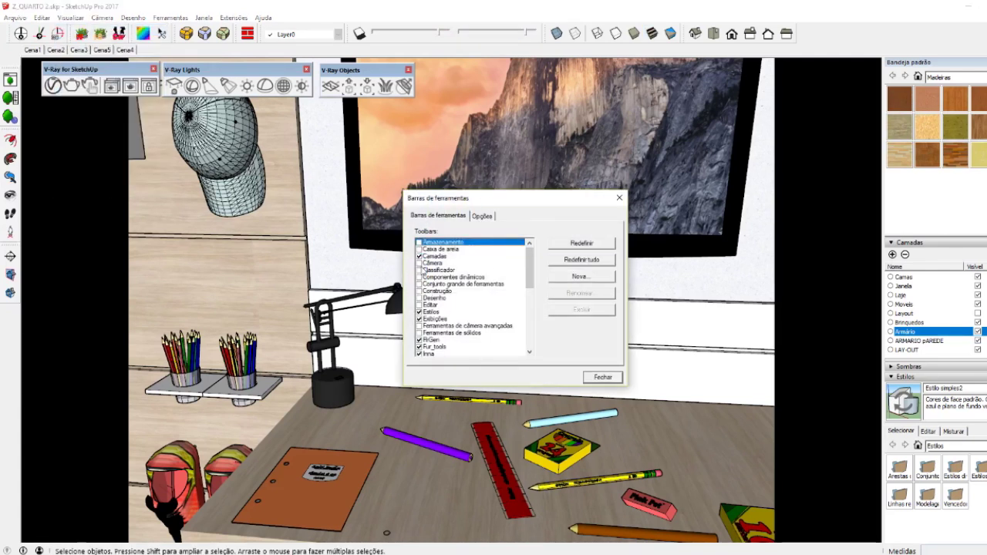
click(430, 264)
click(80, 37)
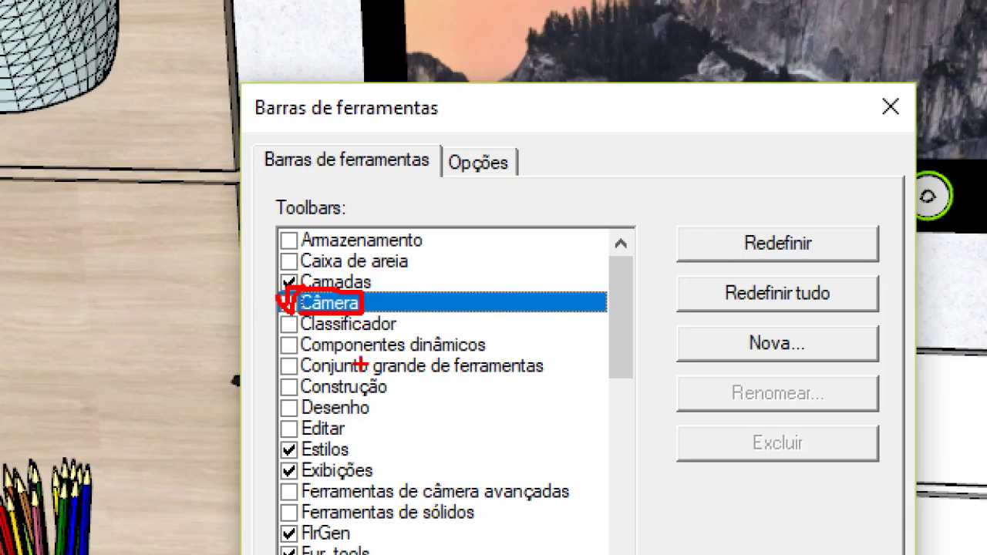
drag(313, 281, 214, 272)
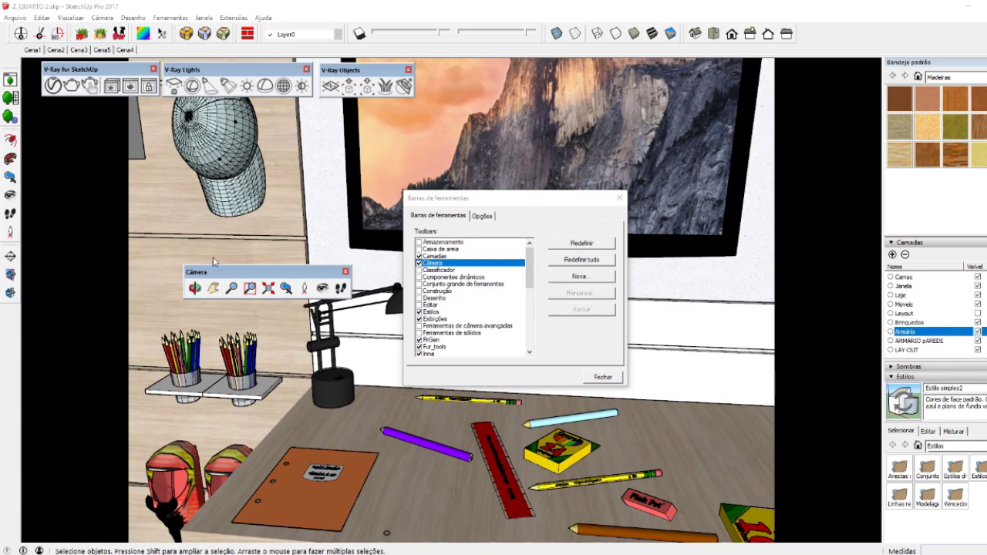
click(619, 198)
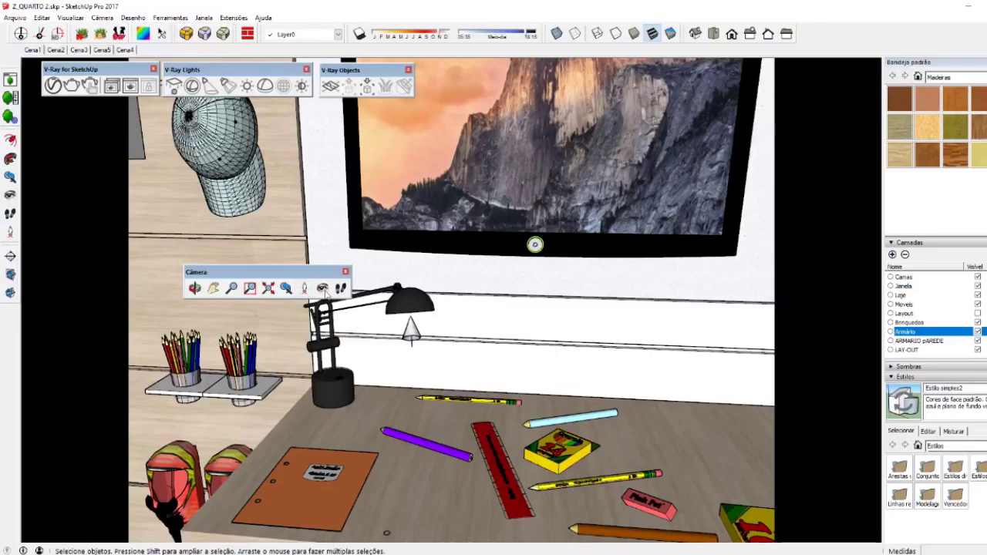
Walk through the bedroom past the shelf and door wall to face the desk and monitor.
scroll(370, 347, down, 3)
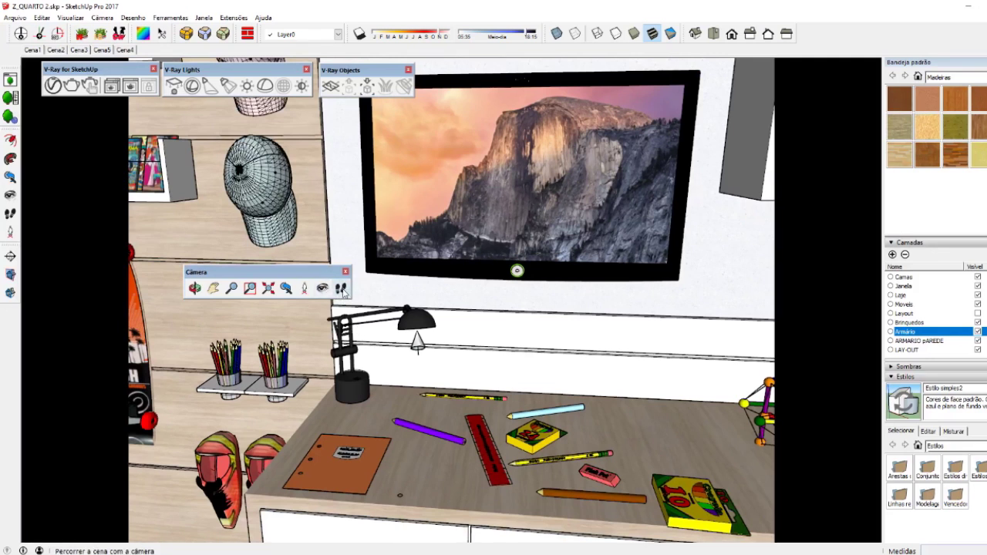
click(341, 290)
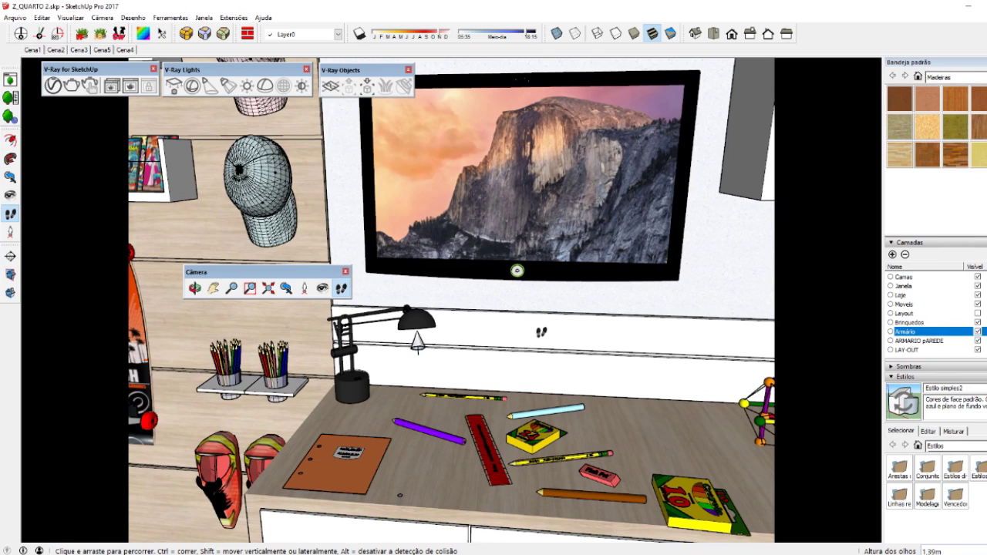
mouse_move(601, 337)
middle_down()
mouse_move(425, 292)
mouse_move(420, 438)
mouse_move(432, 347)
middle_up()
click(340, 288)
drag(449, 467, 631, 316)
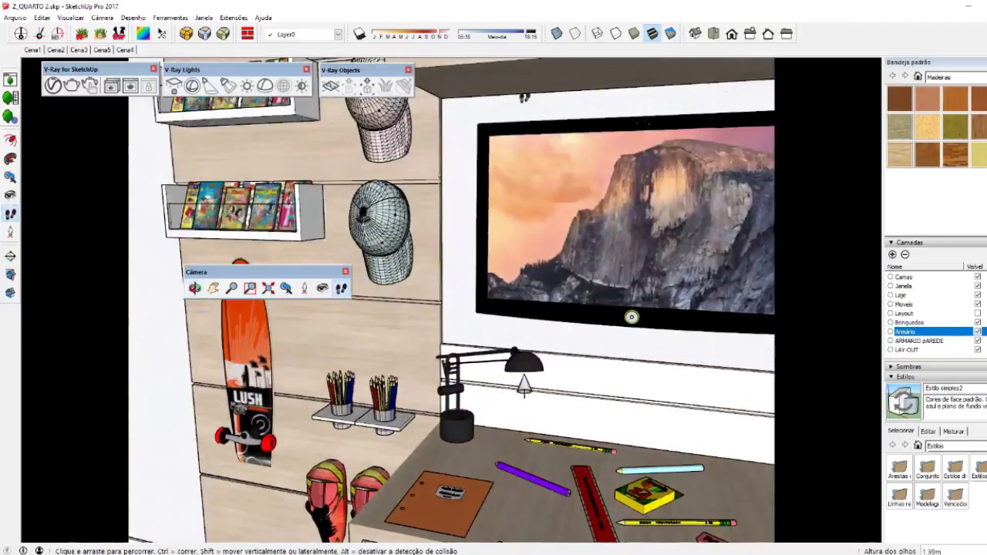
mouse_move(526, 228)
middle_down()
mouse_move(158, 226)
mouse_move(331, 242)
mouse_move(441, 286)
mouse_move(425, 282)
mouse_move(590, 230)
mouse_move(540, 309)
middle_up()
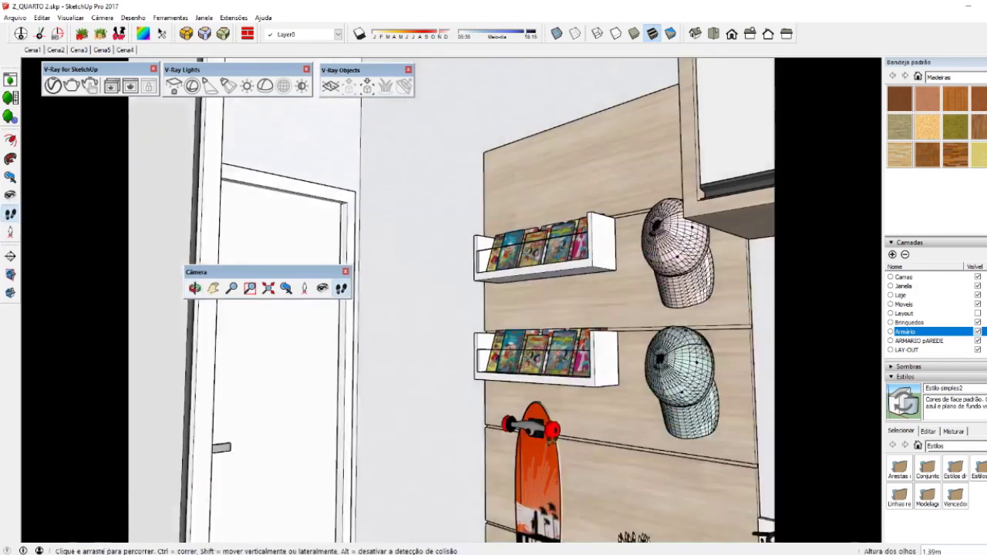
drag(540, 317, 650, 323)
key(space)
Orbit around the room to face the monitor and desk wall squarely.
middle_drag(543, 390, 571, 376)
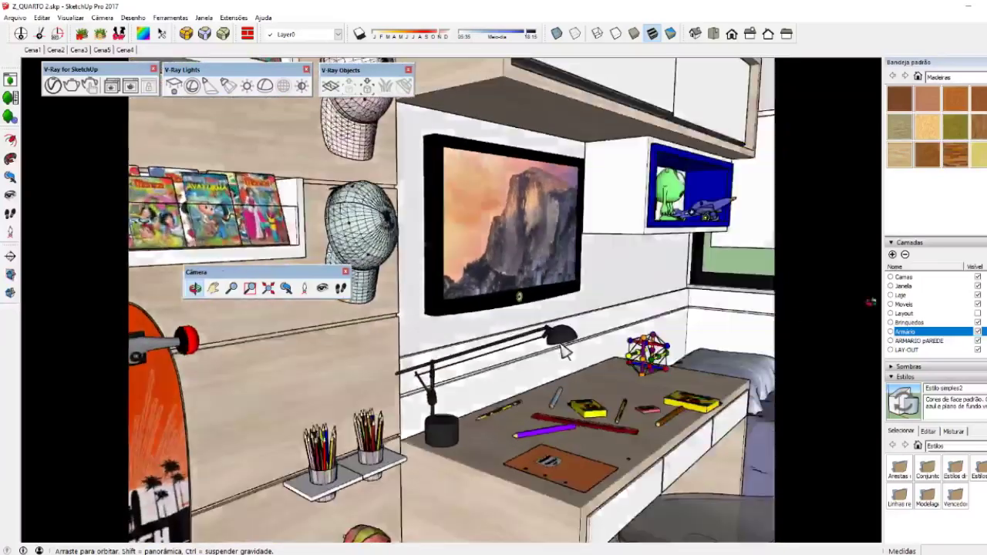
mouse_move(565, 351)
middle_down()
mouse_move(571, 363)
mouse_move(353, 375)
mouse_move(496, 331)
mouse_move(161, 332)
middle_up()
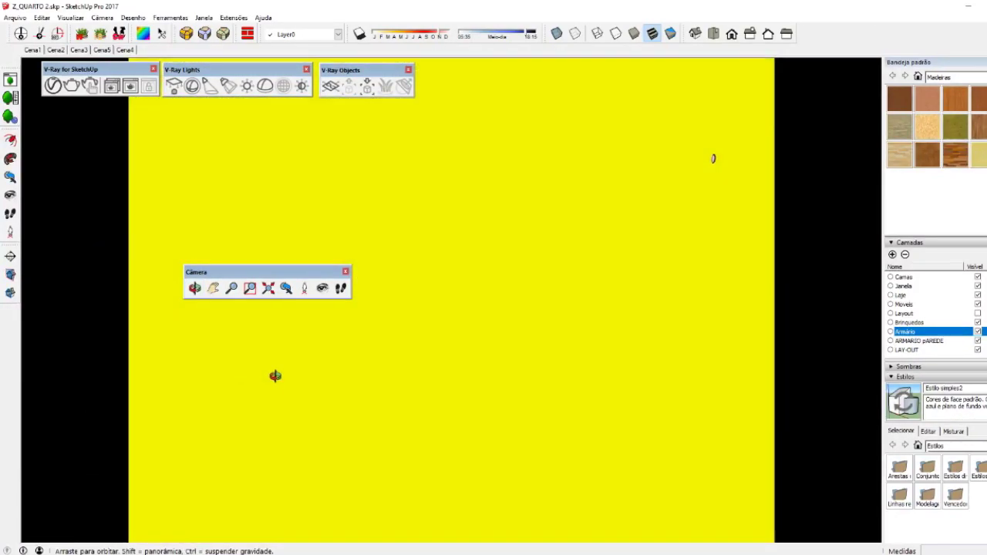
mouse_move(275, 375)
middle_down()
mouse_move(819, 393)
mouse_move(370, 308)
middle_up()
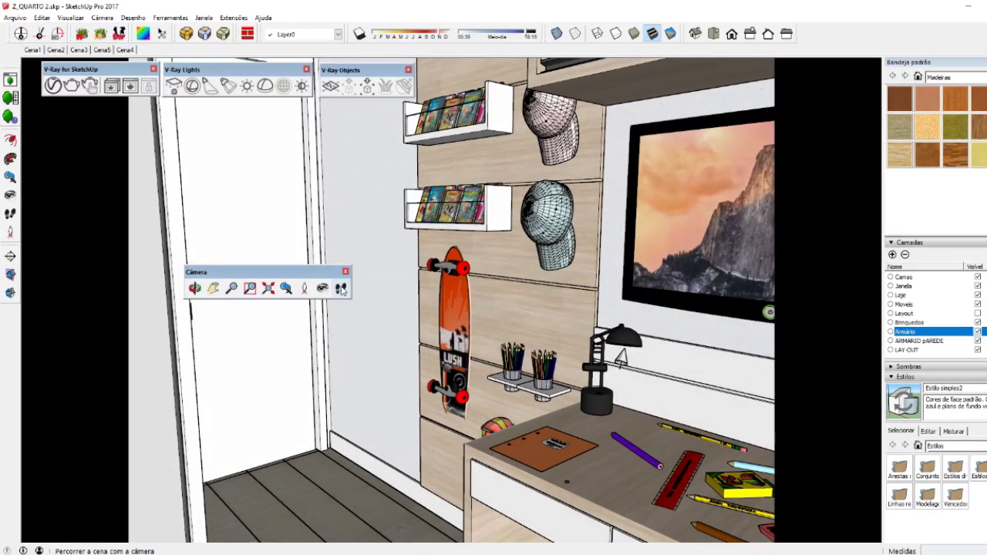
mouse_move(342, 289)
middle_down()
mouse_move(517, 379)
mouse_move(571, 367)
mouse_move(501, 362)
mouse_move(602, 347)
mouse_move(525, 328)
middle_up()
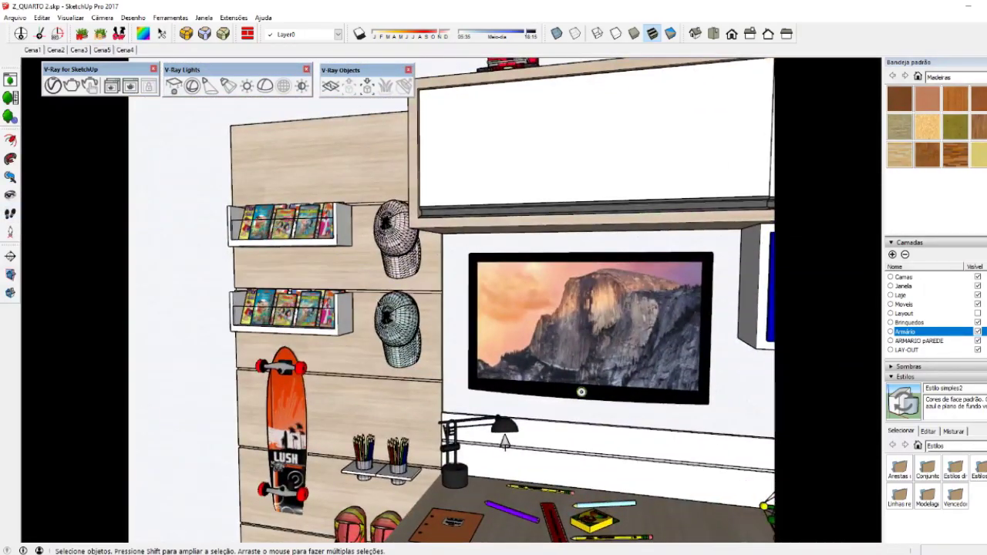
mouse_move(524, 370)
middle_down()
mouse_move(476, 372)
mouse_move(423, 315)
middle_up()
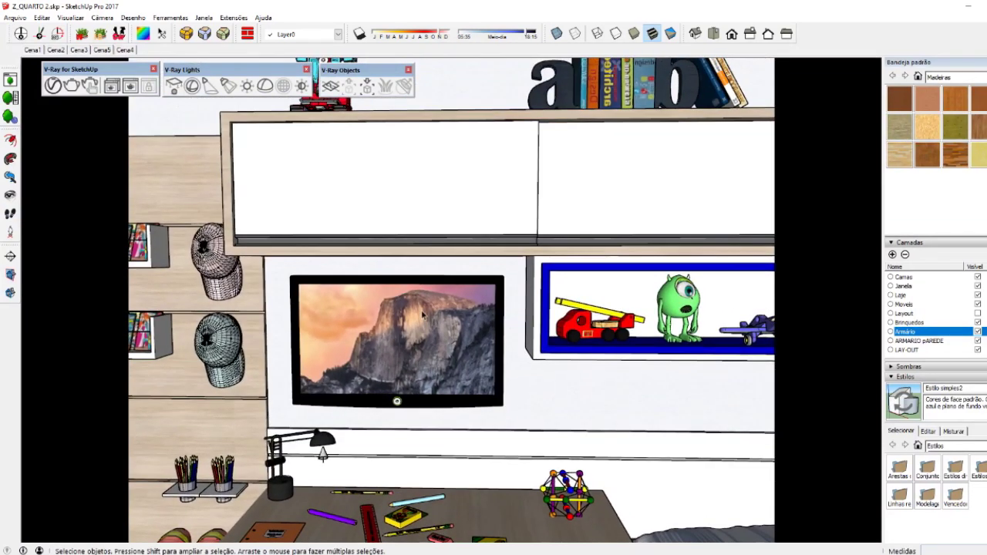
Look around from eye height, turning past the door and toy shelves toward the window and bed.
click(10, 194)
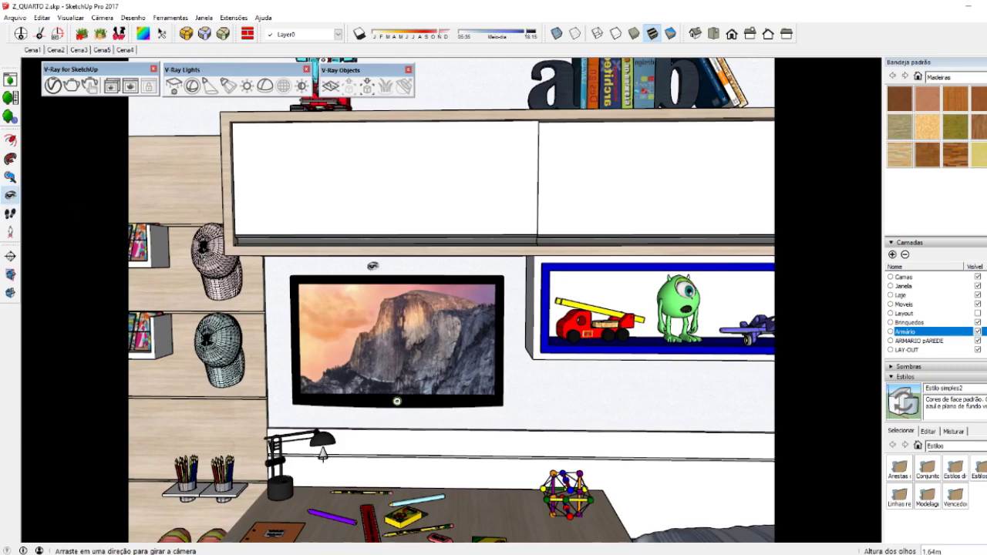
mouse_move(456, 67)
middle_down()
mouse_move(615, 438)
mouse_move(461, 455)
mouse_move(481, 379)
mouse_move(337, 421)
mouse_move(154, 422)
mouse_move(227, 505)
mouse_move(10, 193)
middle_up()
click(10, 193)
mouse_move(424, 369)
mouse_down()
mouse_move(291, 307)
mouse_move(412, 324)
mouse_move(443, 304)
mouse_move(419, 345)
mouse_up()
mouse_move(377, 312)
mouse_down()
mouse_move(399, 355)
mouse_move(425, 348)
mouse_up()
mouse_move(425, 347)
middle_down()
mouse_move(304, 352)
mouse_move(363, 340)
middle_up()
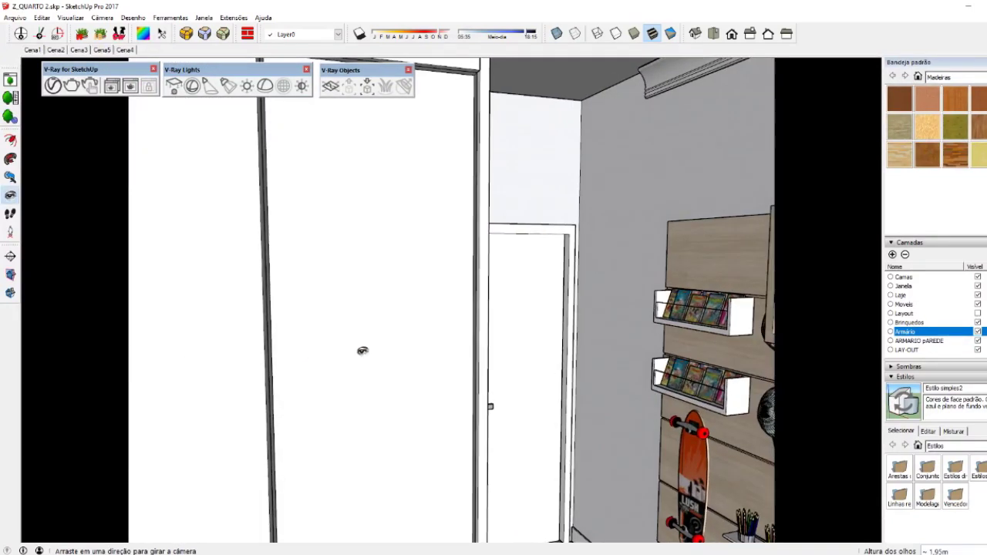
mouse_move(363, 351)
mouse_down()
mouse_move(452, 331)
mouse_move(260, 331)
mouse_move(352, 325)
mouse_move(260, 301)
mouse_move(327, 331)
mouse_move(327, 314)
mouse_up()
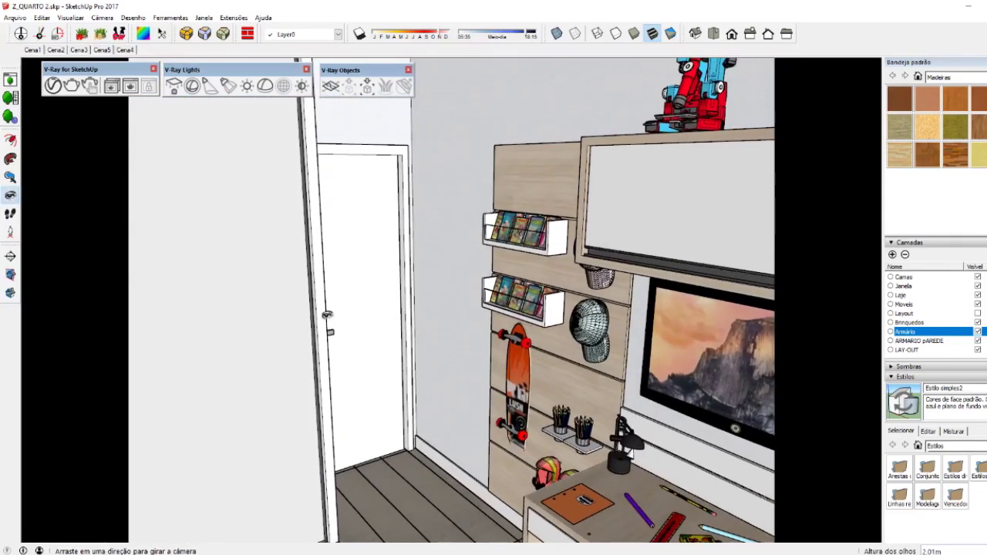
middle_drag(327, 315, 363, 332)
mouse_move(362, 332)
mouse_down()
mouse_move(437, 388)
mouse_move(258, 307)
mouse_move(486, 330)
mouse_move(470, 328)
mouse_move(675, 447)
mouse_move(238, 298)
mouse_move(119, 294)
mouse_move(250, 312)
mouse_move(398, 271)
mouse_move(341, 265)
mouse_up()
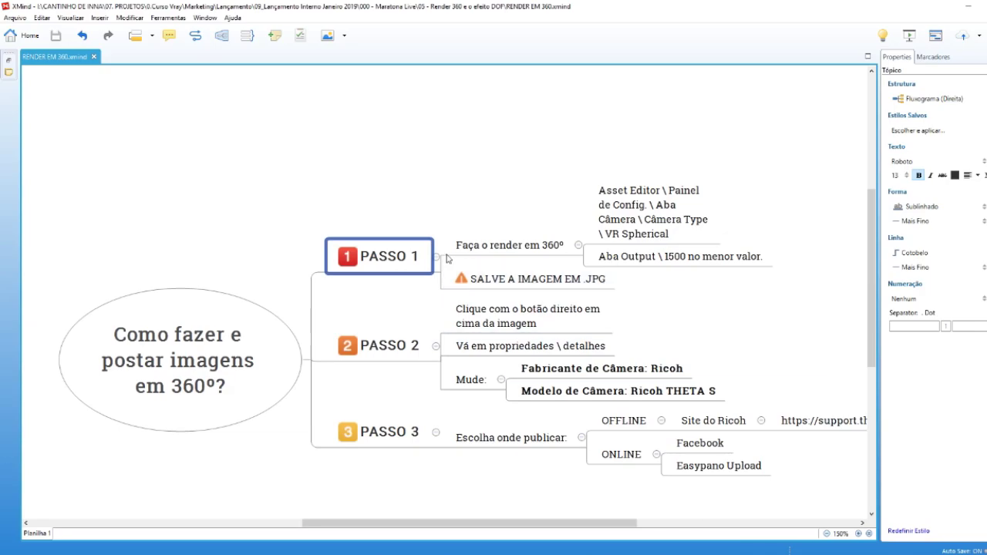
Select PASSO 1, its 'Faça o render em 360º' topic and the Asset Editor settings note.
click(385, 261)
click(520, 253)
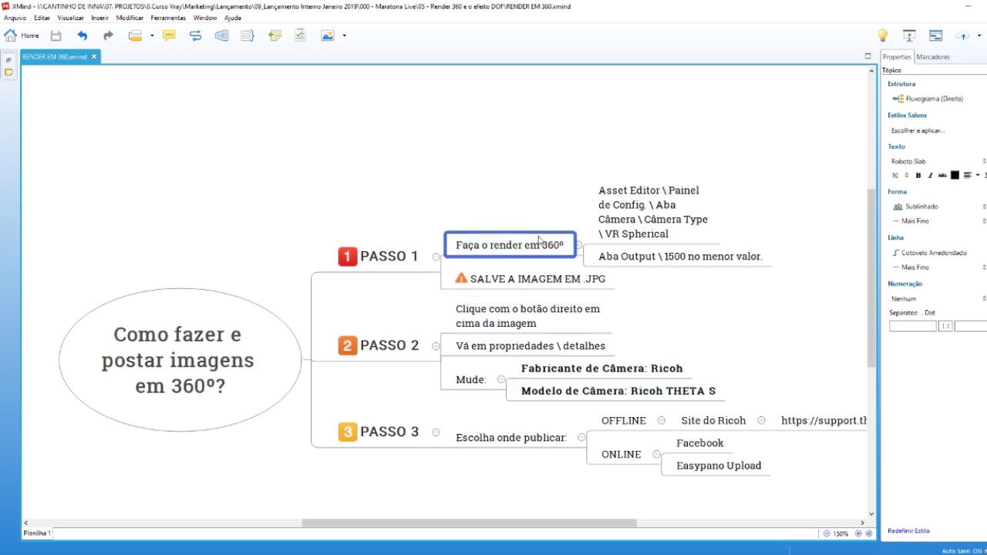
click(637, 225)
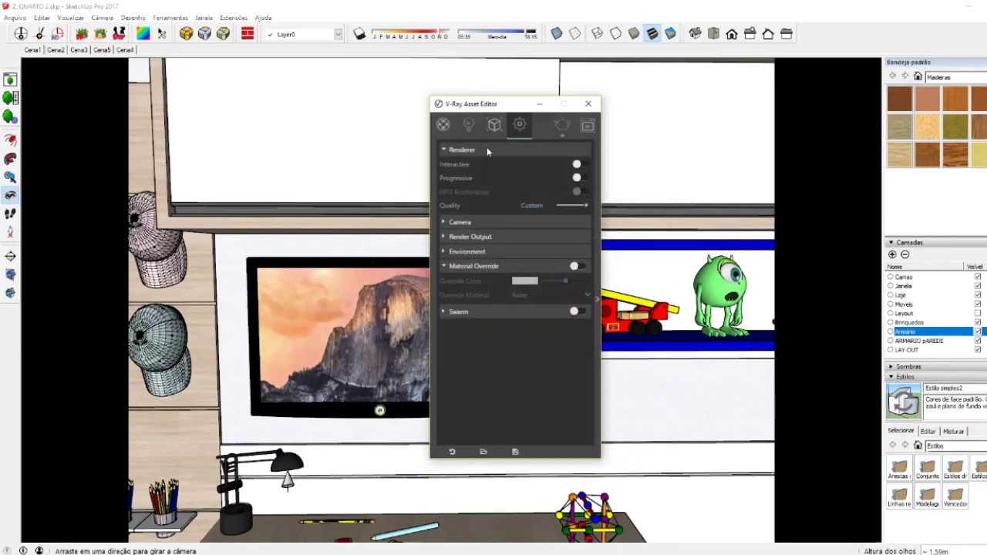
Glance at the scene materials in the V-Ray Asset Editor, then return to its render settings.
click(488, 268)
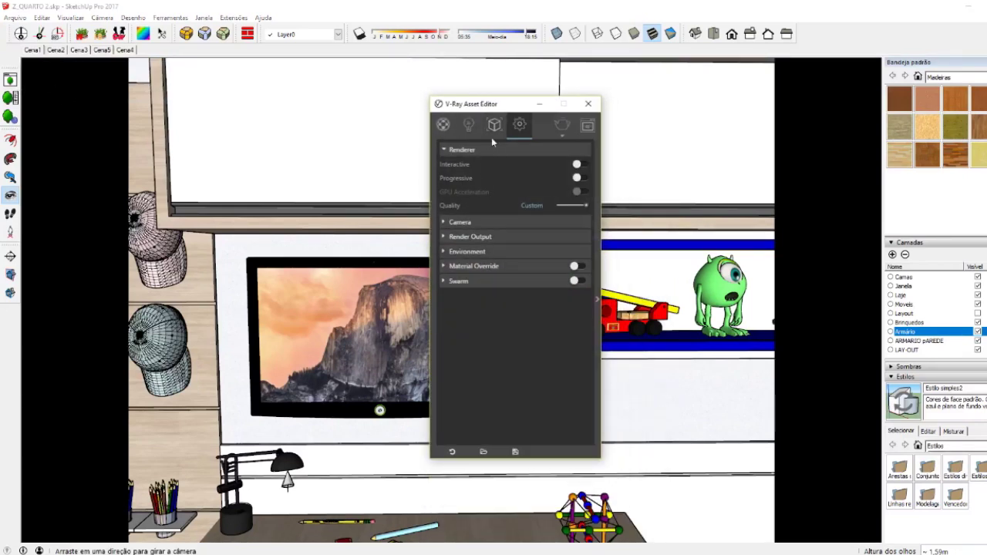
click(451, 132)
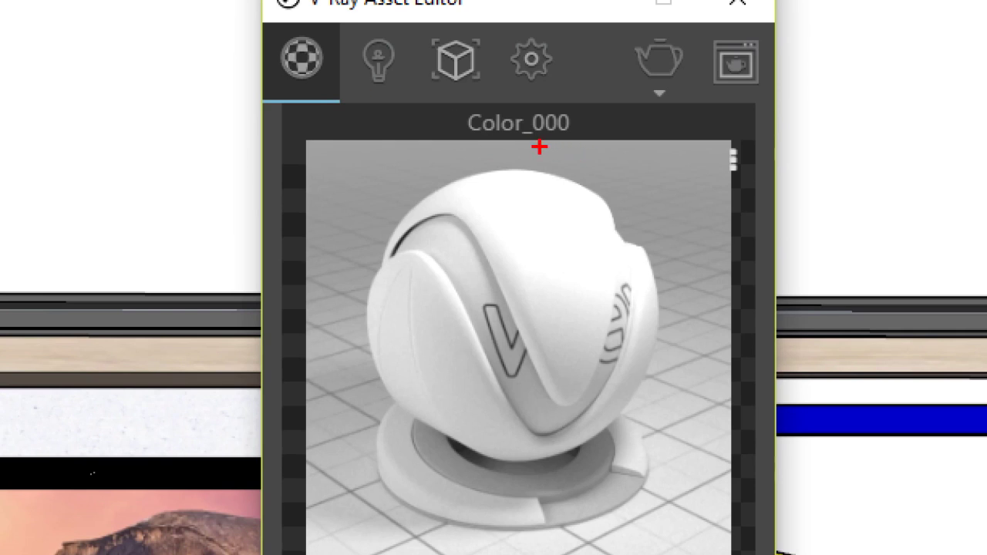
drag(539, 147, 537, 106)
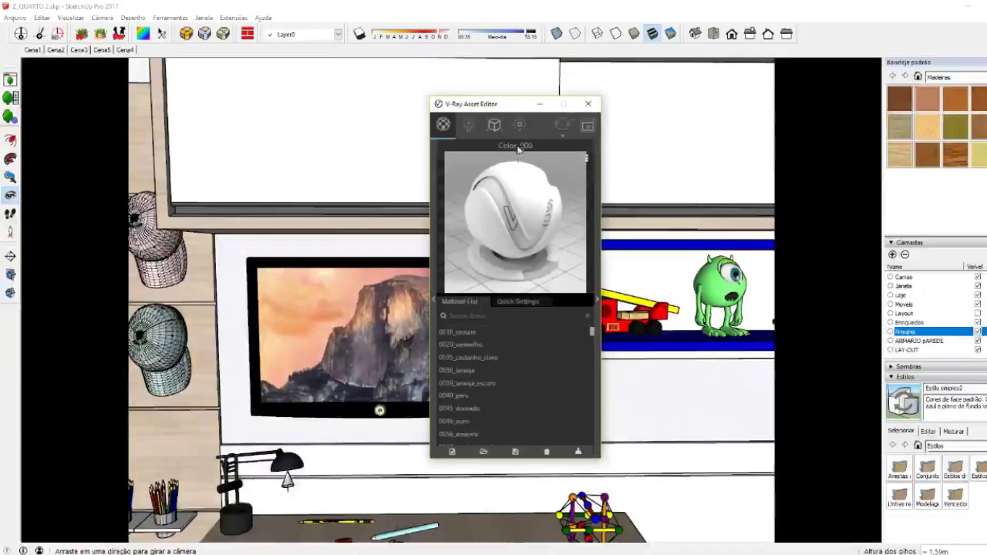
click(520, 125)
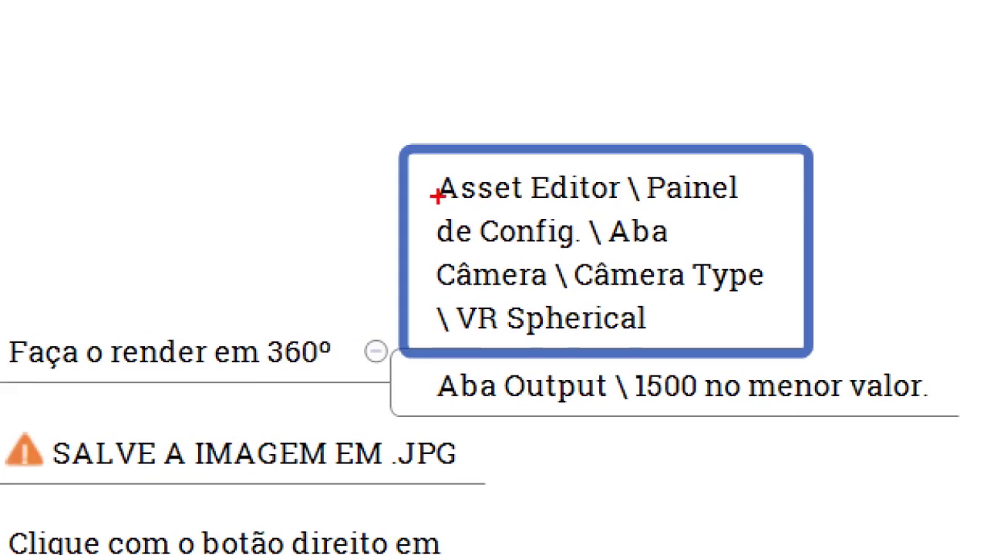
Underline 'Asset Editor \ Painel de Config.' and circle 'Aba Câmera' in the XMind note.
drag(436, 198, 567, 198)
drag(637, 200, 747, 202)
drag(426, 249, 527, 248)
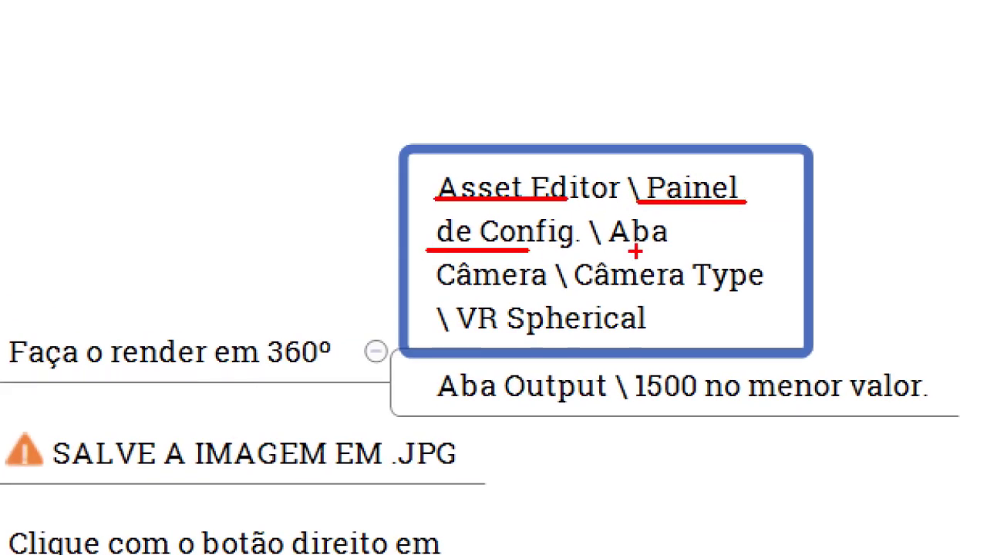
mouse_move(668, 221)
mouse_down()
mouse_move(608, 235)
mouse_move(666, 222)
mouse_up()
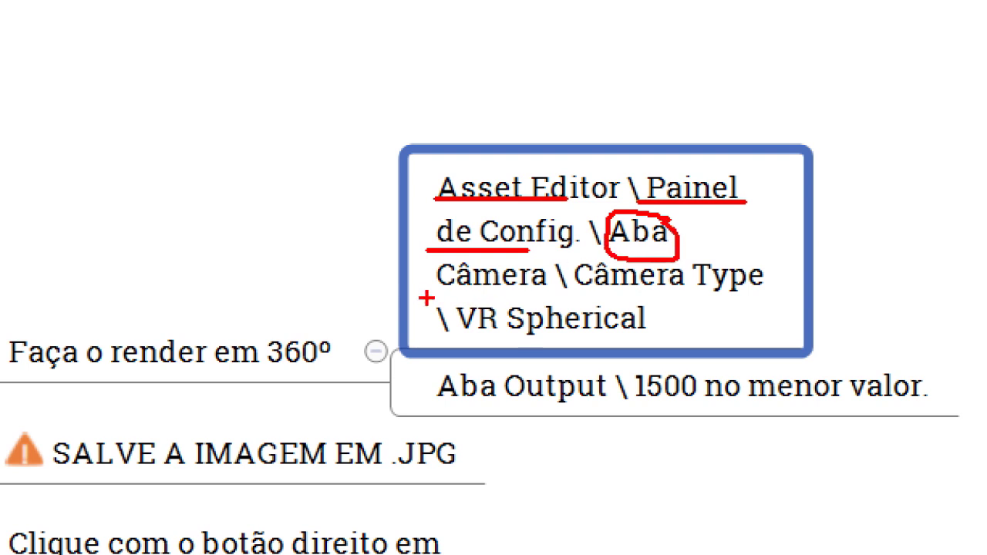
drag(429, 302, 557, 301)
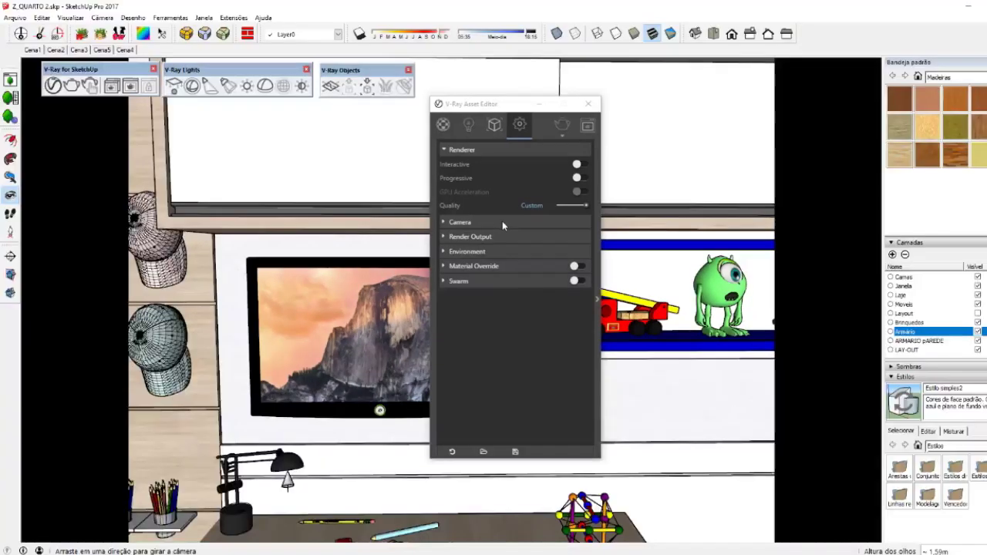
Expand V-Ray's Camera settings showing Type Standard, and underline 'Câmera Type \ VR Spherical' in XMind.
click(530, 224)
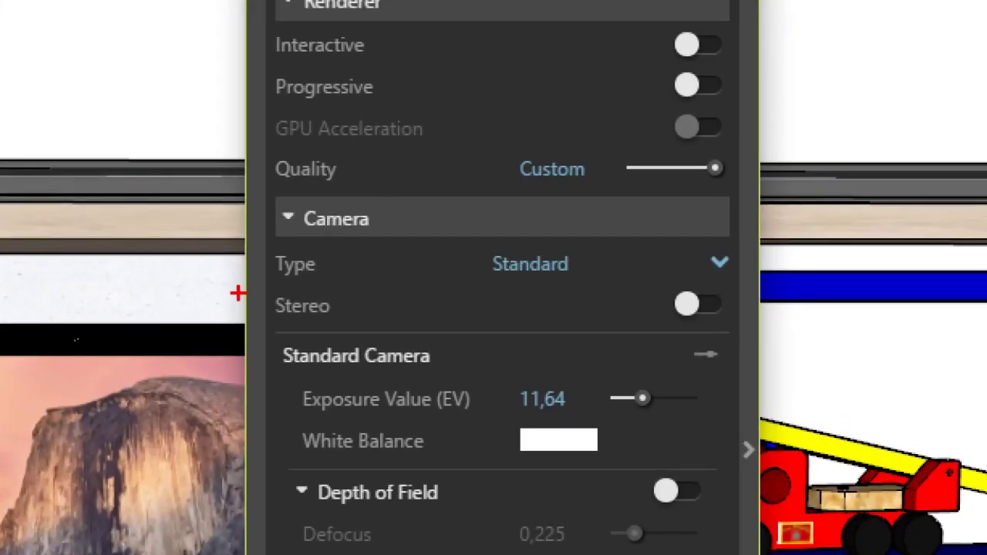
drag(259, 279, 344, 280)
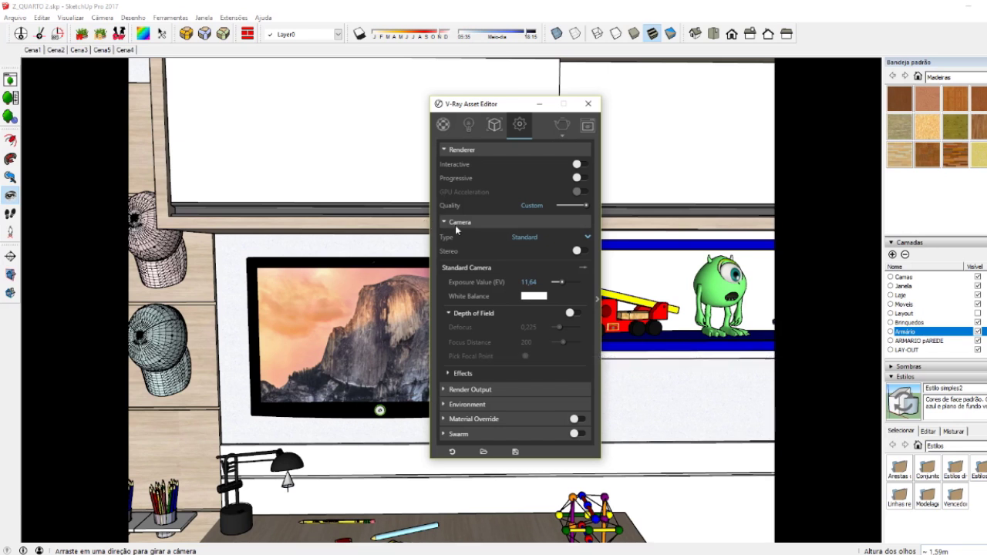
click(751, 549)
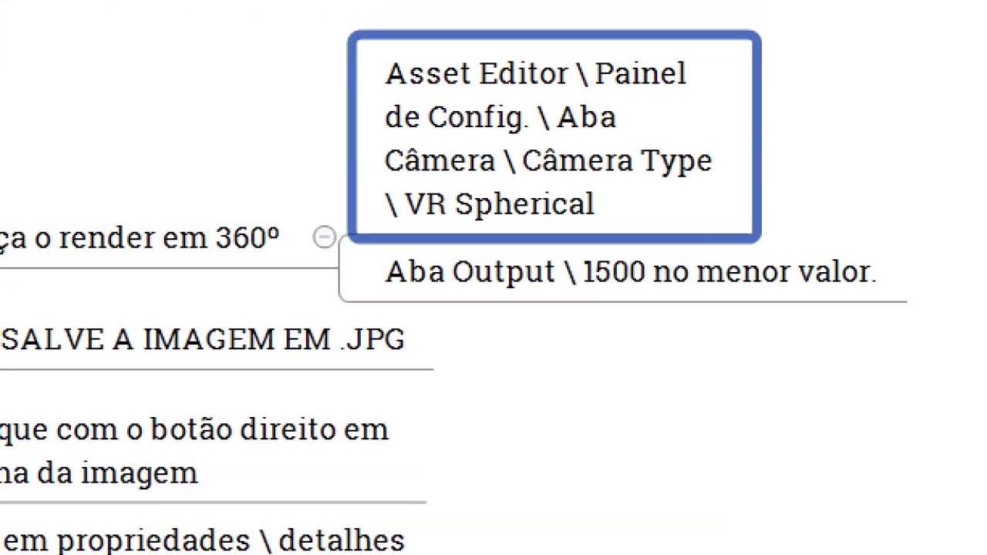
drag(540, 182, 704, 182)
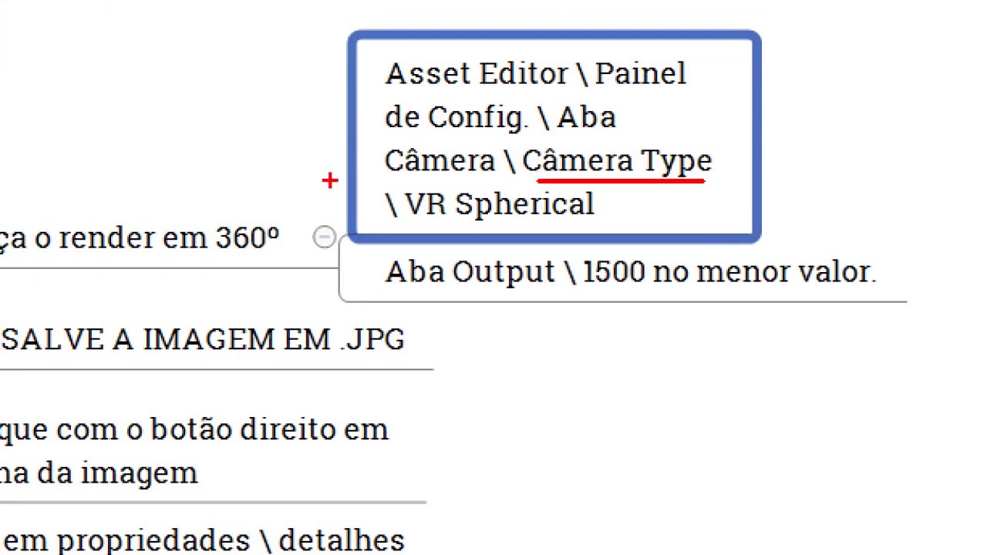
mouse_move(412, 179)
mouse_down()
mouse_move(432, 225)
mouse_move(595, 225)
mouse_move(609, 184)
mouse_up()
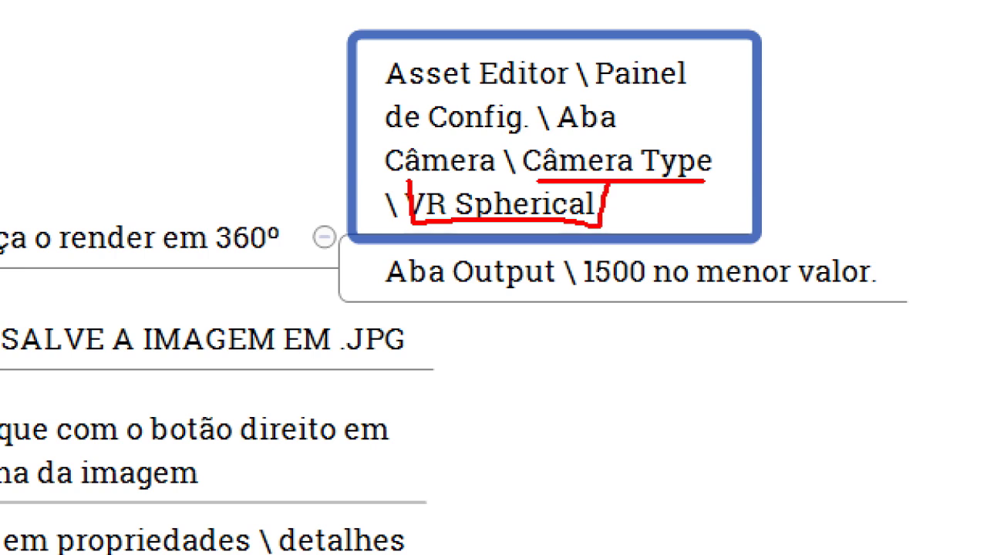
drag(542, 181, 444, 182)
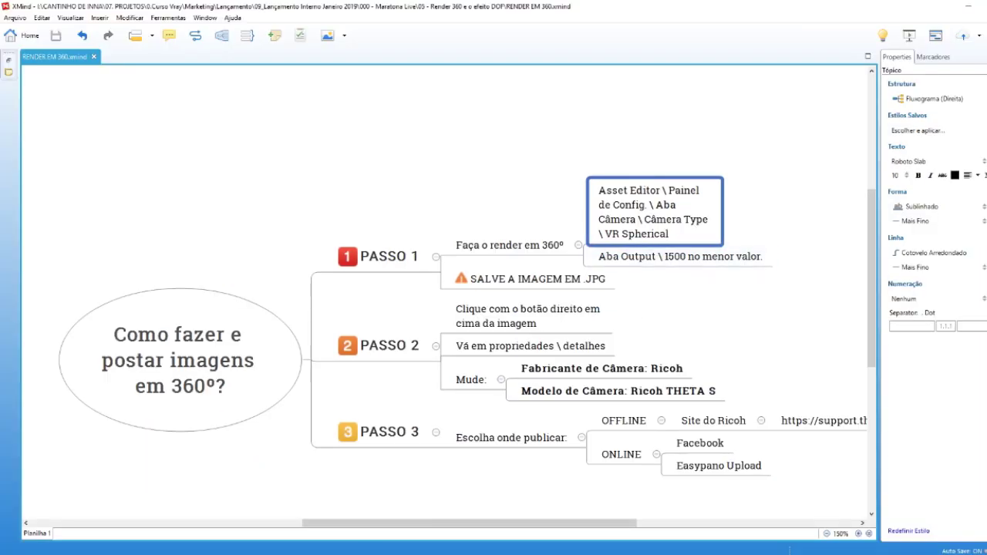
key(alt+Tab)
Show the camera Type choices Standard, VR Spherical Panorama and VR Cubemap, underlining the Type label.
click(543, 236)
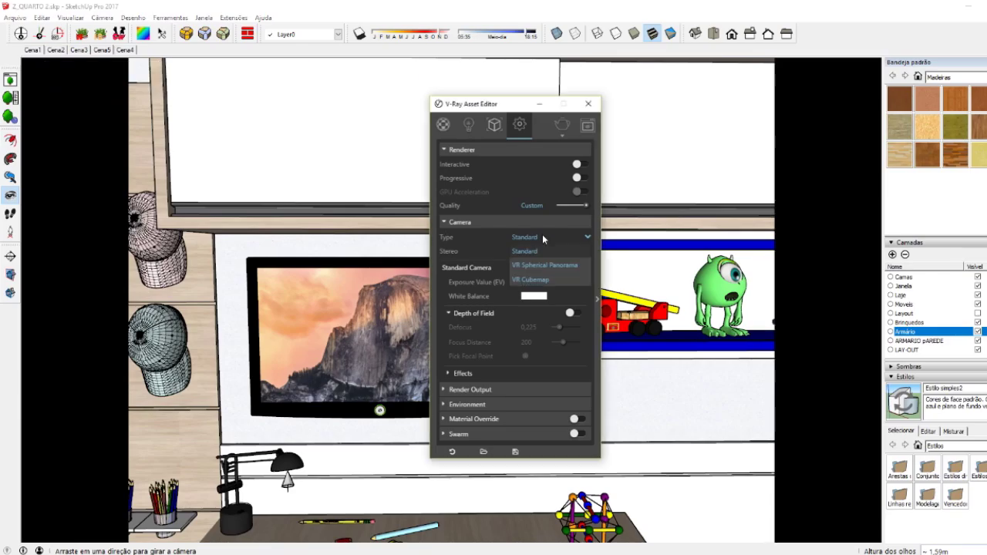
key(ctrl+1)
drag(236, 253, 311, 253)
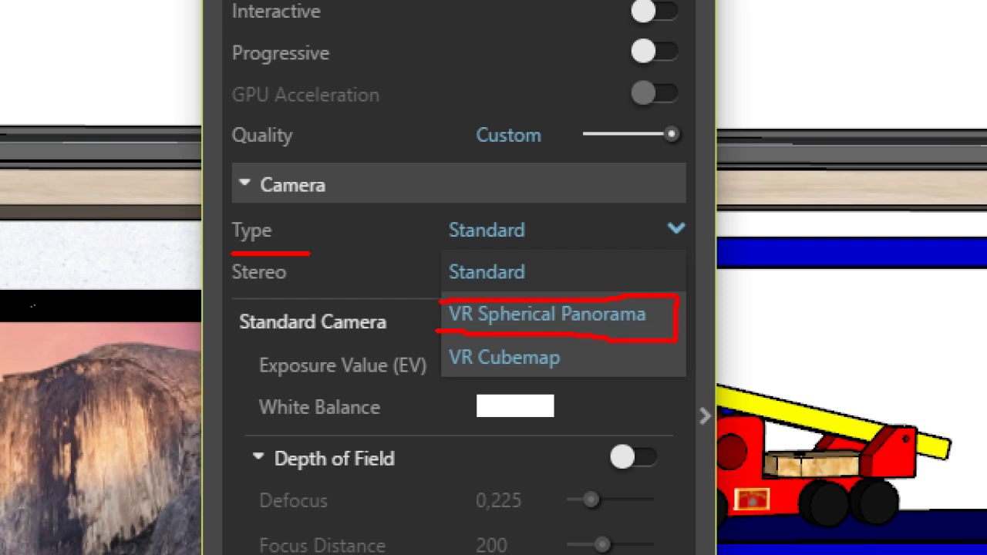
key(Escape)
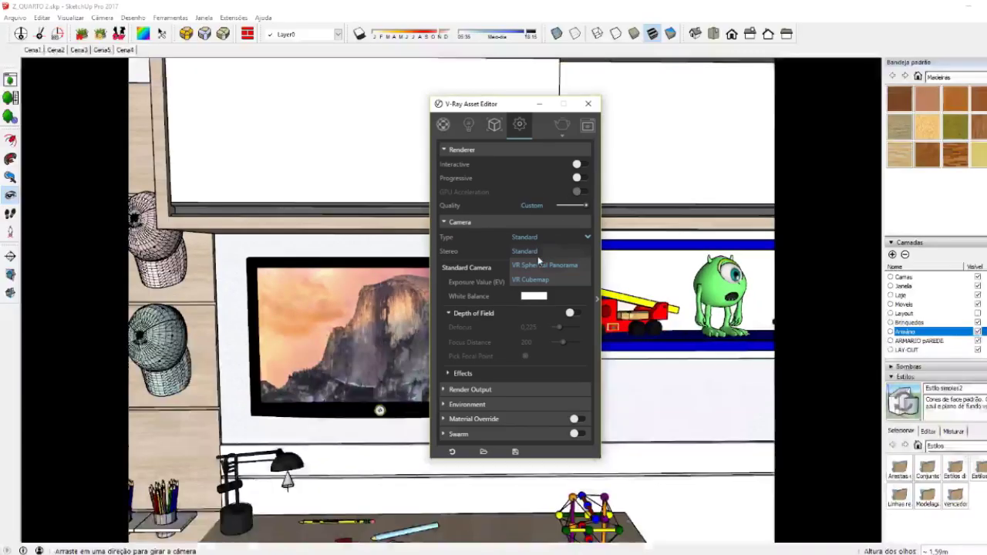
Mark up the Render Output settings: width 600 and the 4:3 Picture aspect ratio.
click(487, 392)
scroll(499, 392, down, 3)
scroll(493, 388, down, 2)
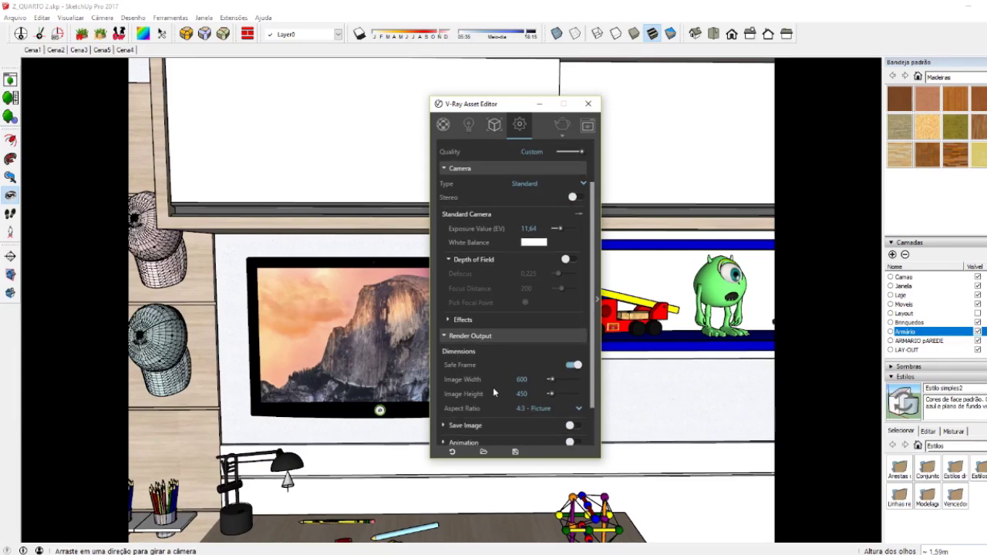
key(ctrl+1)
drag(409, 395, 561, 401)
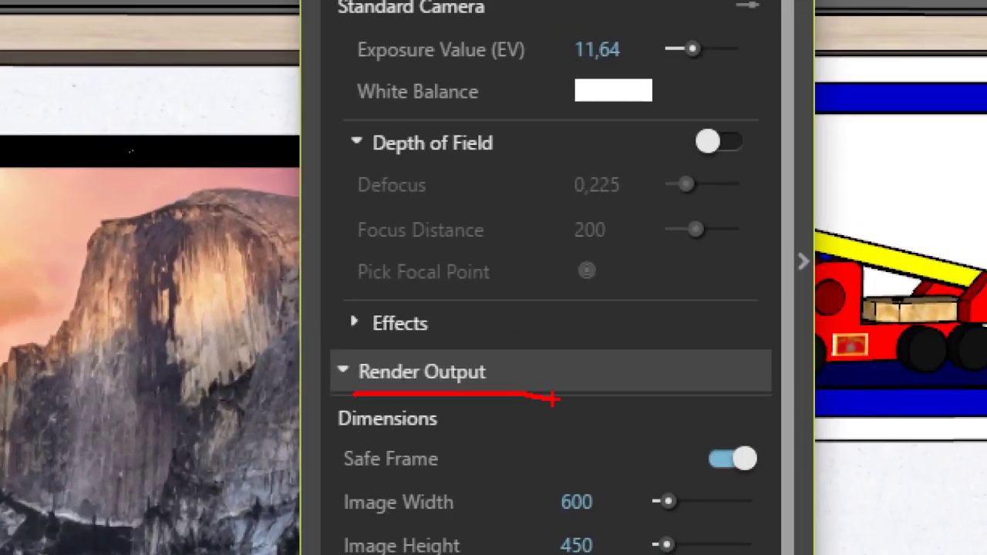
key(Escape)
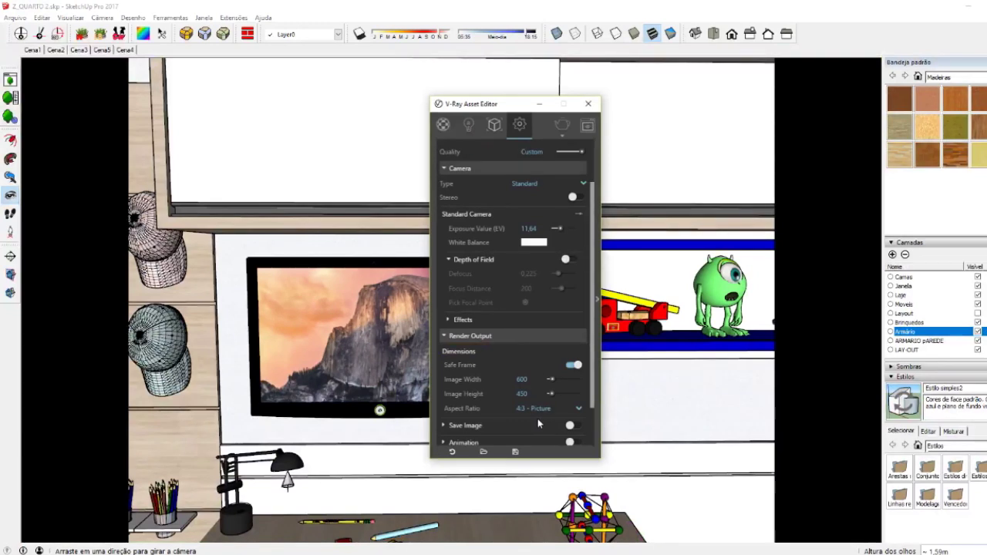
key(ctrl+1)
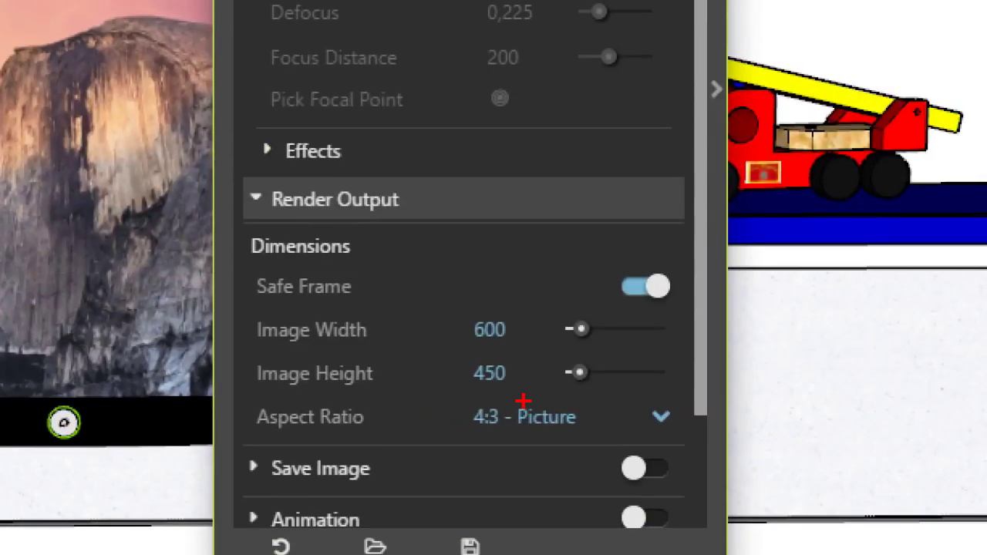
drag(512, 390, 533, 396)
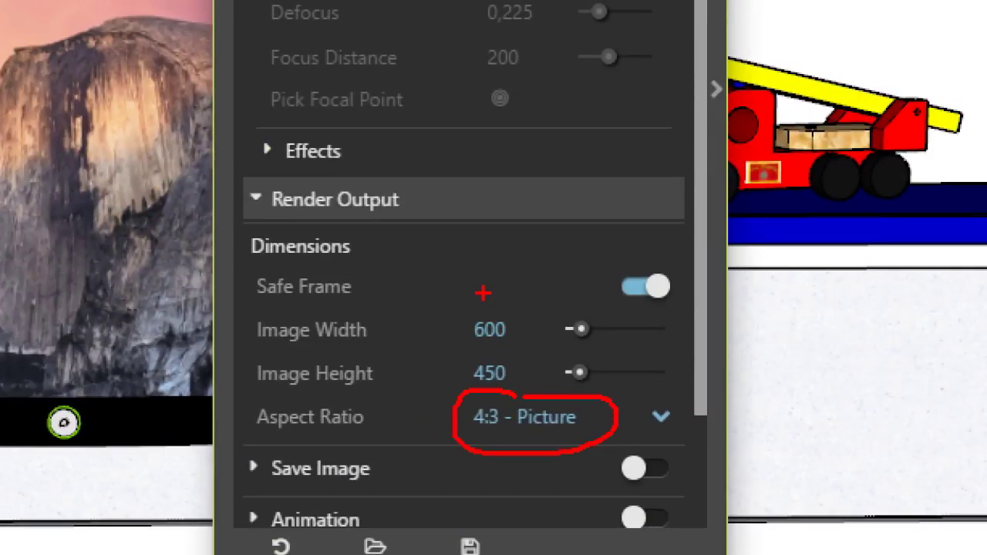
drag(518, 309, 526, 336)
key(Escape)
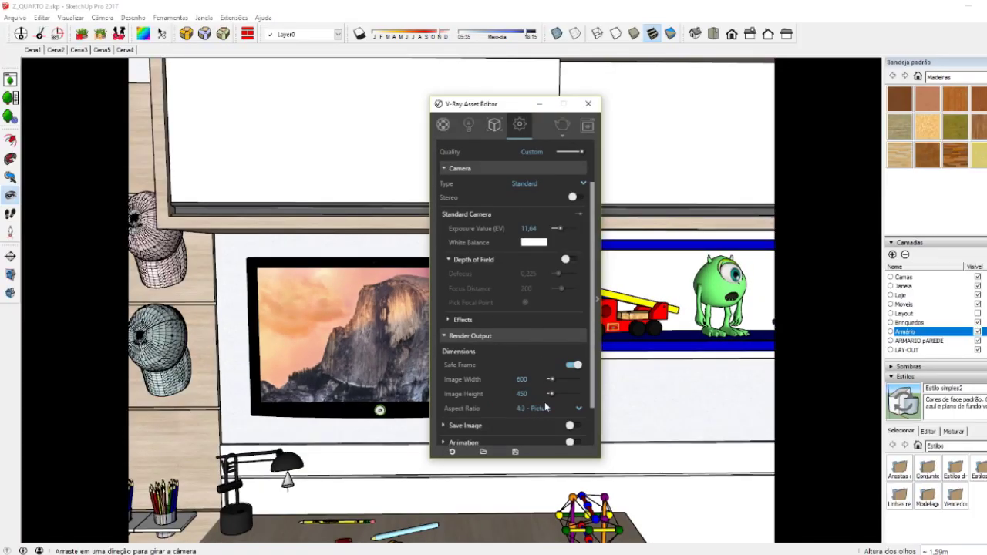
key(ctrl+1)
mouse_move(490, 368)
mouse_down()
mouse_move(447, 369)
mouse_move(494, 384)
mouse_up()
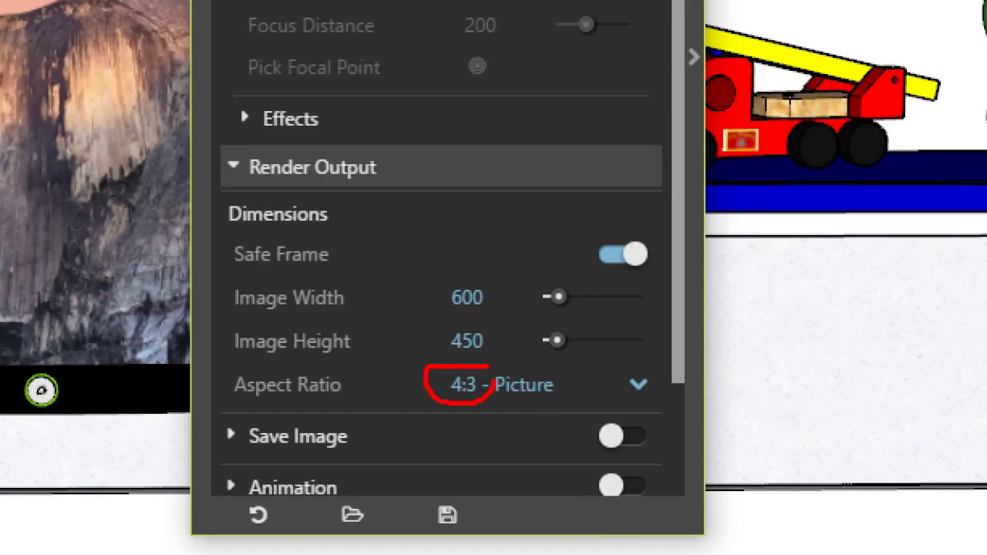
key(Escape)
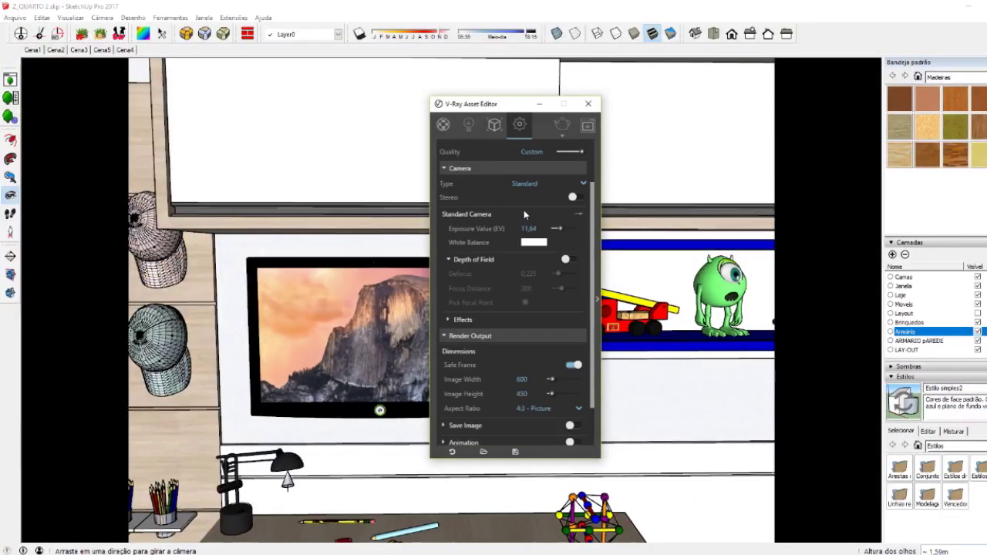
Underline the camera Type set to Standard and show the list of camera types.
key(ctrl+1)
mouse_move(245, 136)
mouse_down()
mouse_move(532, 143)
mouse_move(463, 107)
mouse_up()
key(Escape)
click(526, 182)
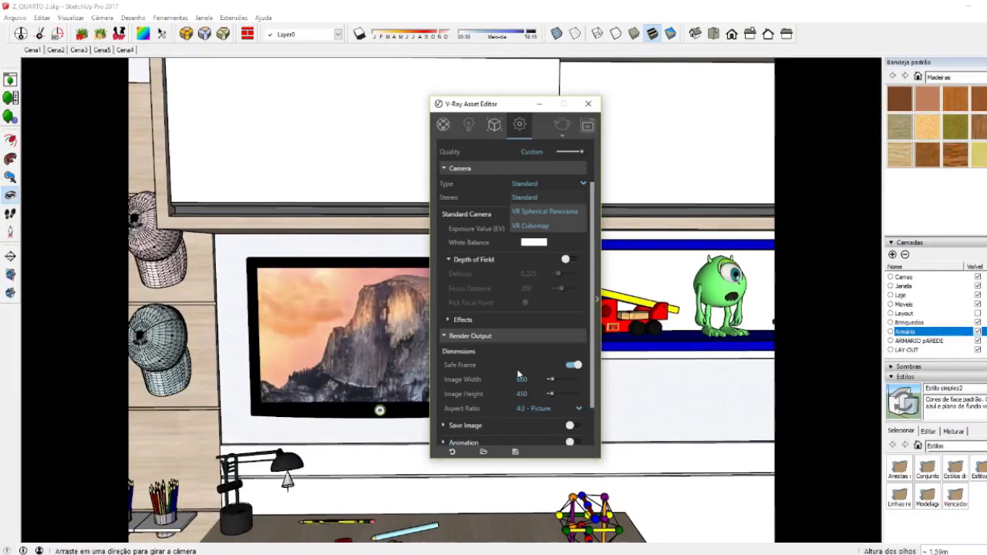
Make the V-Ray camera a VR Spherical Panorama and set output height 1500 so width becomes 3000.
click(526, 210)
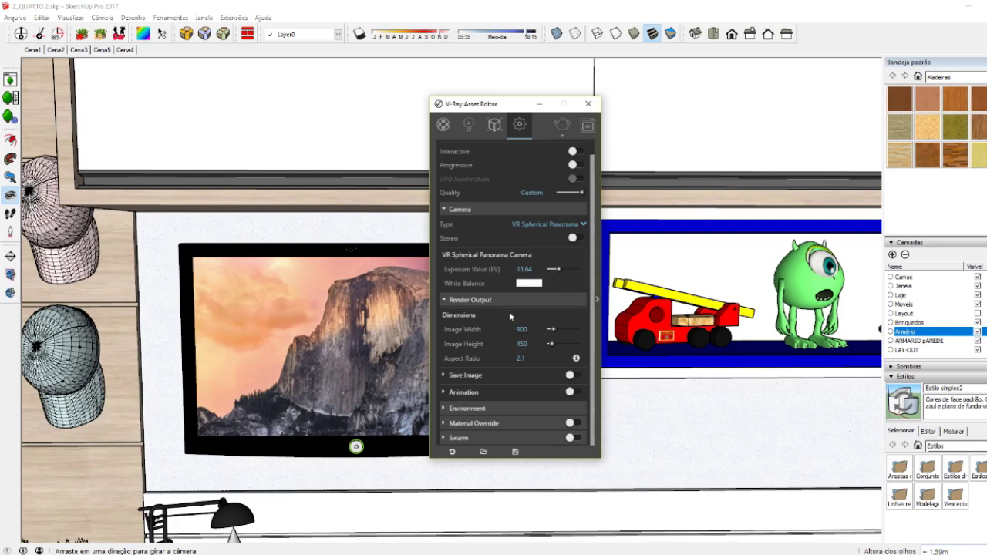
click(533, 329)
key(Tab)
key(Return)
click(480, 303)
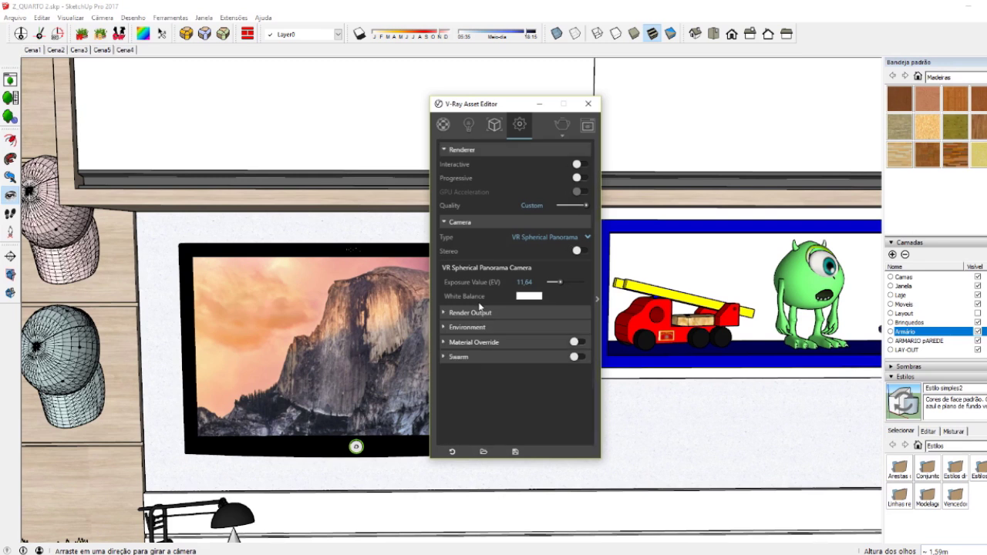
click(475, 222)
click(478, 236)
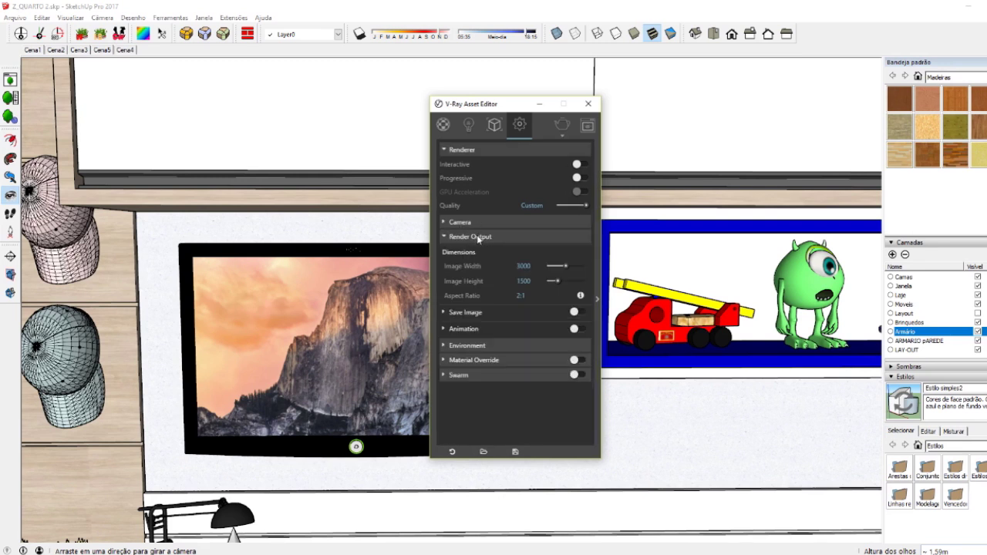
click(476, 224)
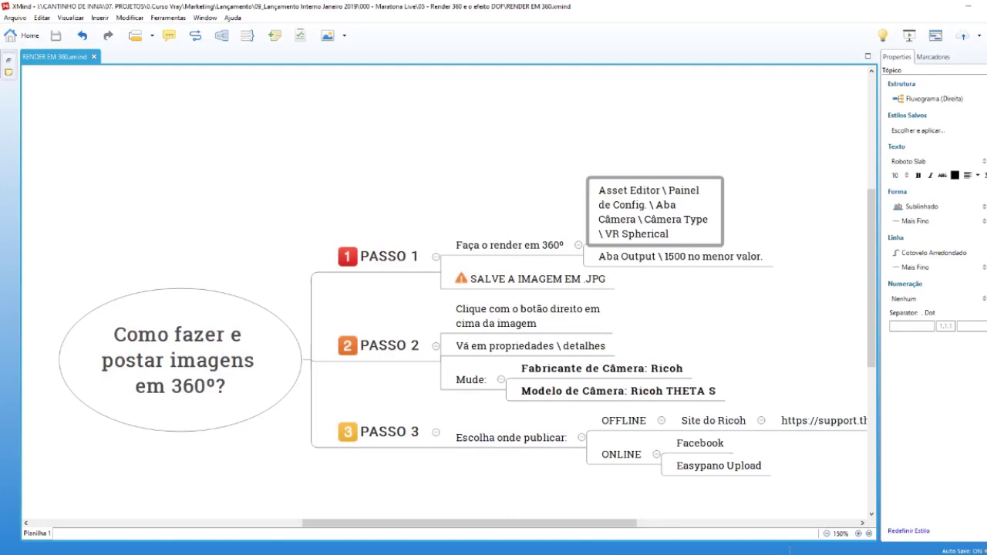
In XMind, zoom into PASSO 1 and mark 'Faça o render em 360º', Asset Editor, Config., Aba, Câmera in red.
click(713, 549)
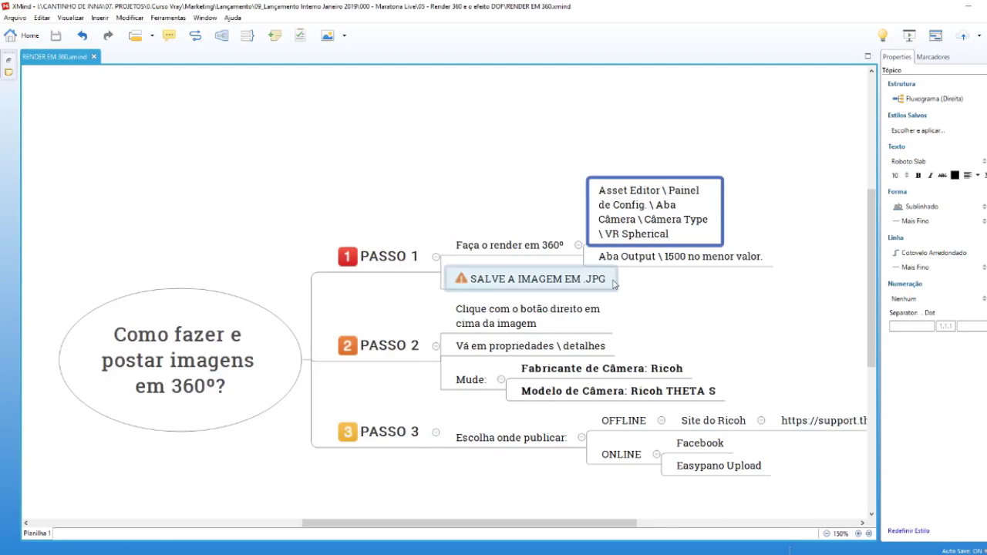
key(ctrl+1)
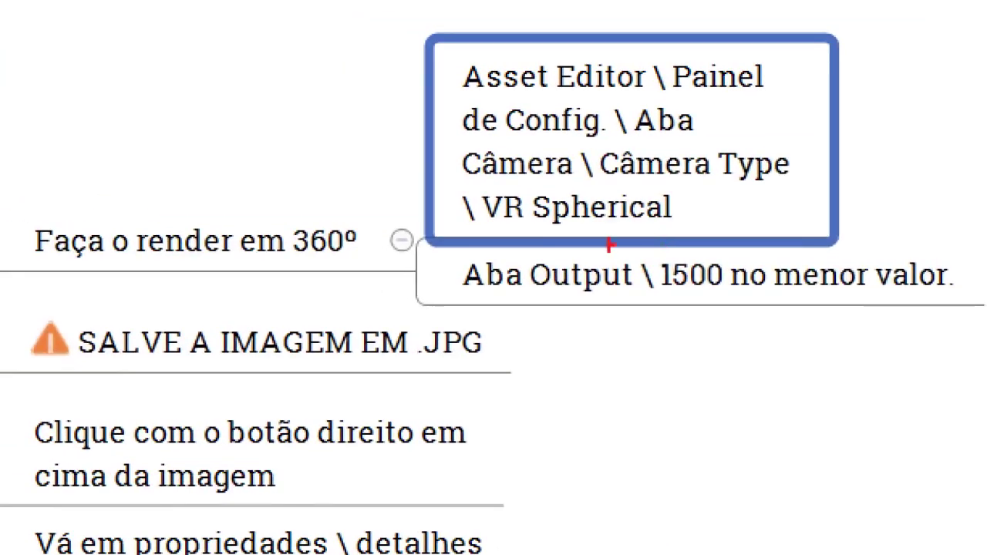
drag(49, 277, 77, 277)
mouse_move(526, 104)
mouse_down()
mouse_move(687, 99)
mouse_move(755, 108)
mouse_up()
drag(500, 136, 600, 145)
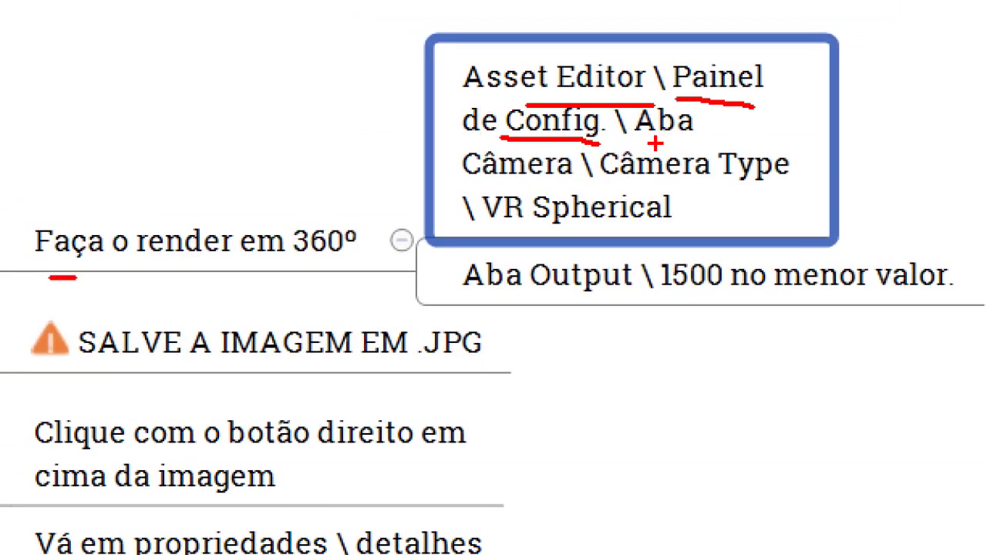
drag(660, 144, 695, 143)
drag(472, 179, 562, 180)
Mark Câmera Type, VR Spherical, Aba Output and the 1500 value in red, then clear the marks.
drag(684, 182, 821, 194)
drag(494, 231, 567, 231)
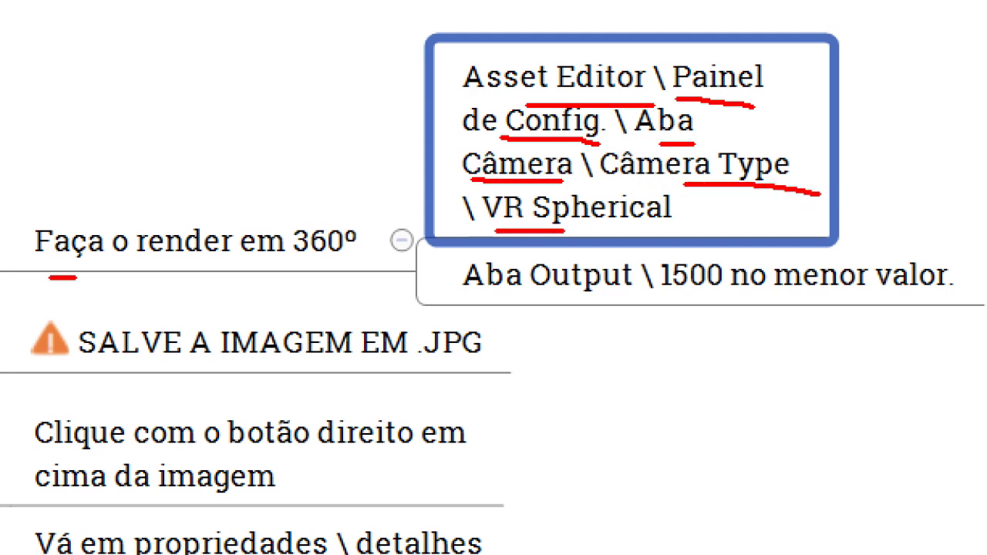
drag(702, 207, 490, 224)
drag(460, 300, 608, 303)
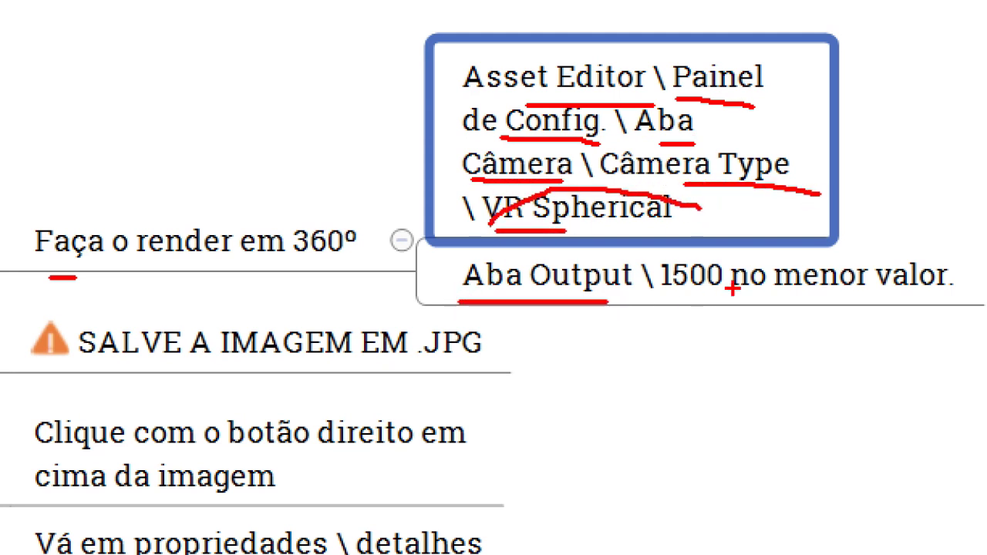
mouse_move(733, 257)
mouse_down()
mouse_move(775, 272)
mouse_move(661, 258)
mouse_up()
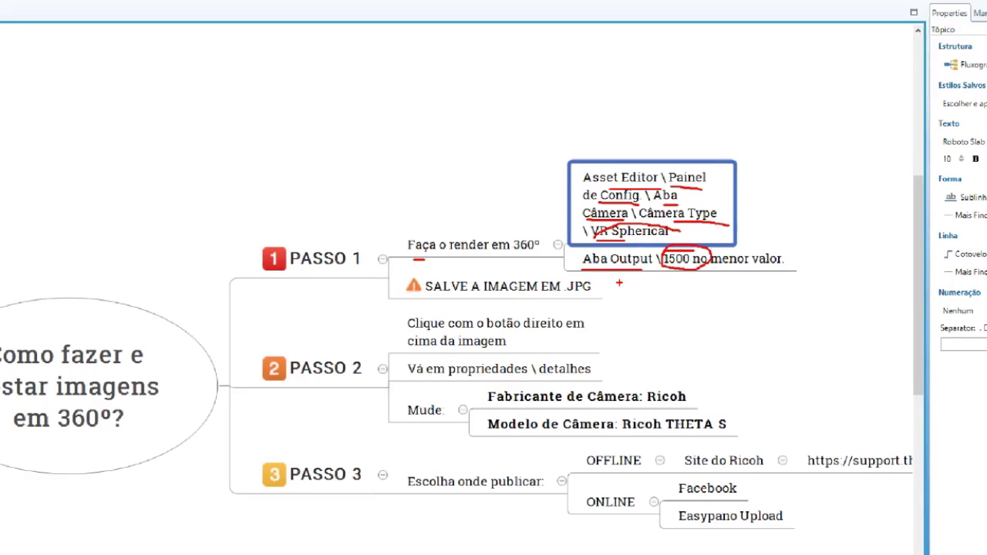
key(Escape)
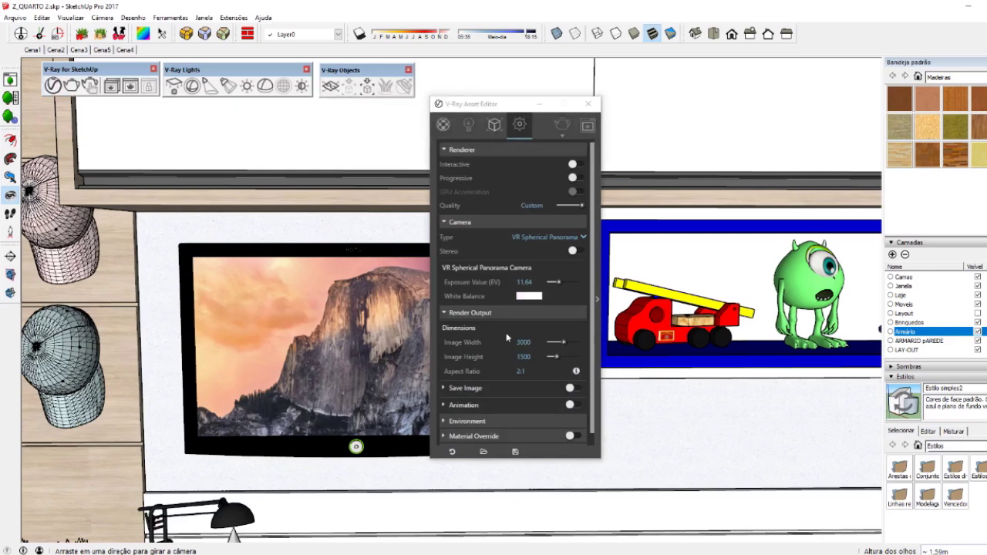
Set the V-Ray camera type back to Standard and close the Asset Editor.
click(564, 236)
click(547, 248)
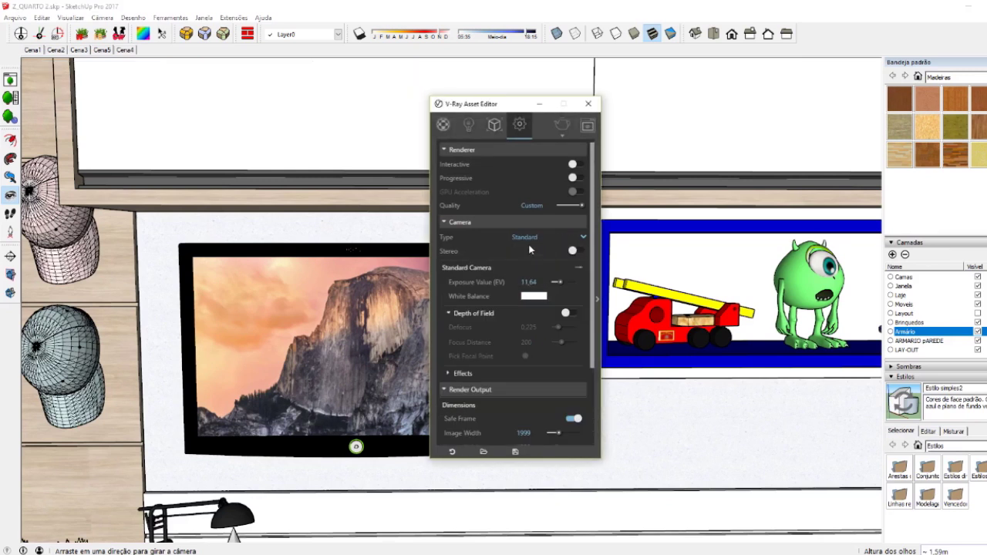
click(516, 223)
click(511, 238)
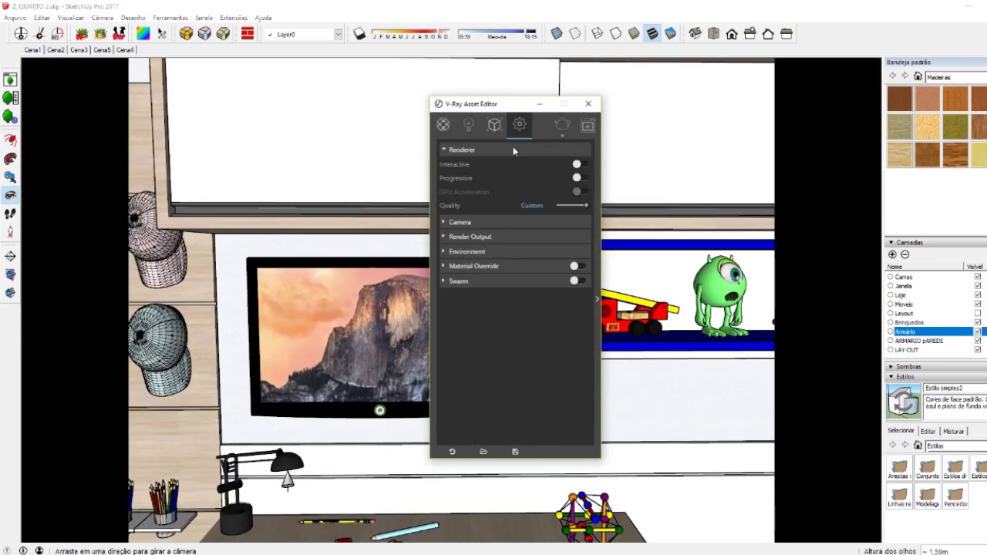
click(442, 124)
click(588, 104)
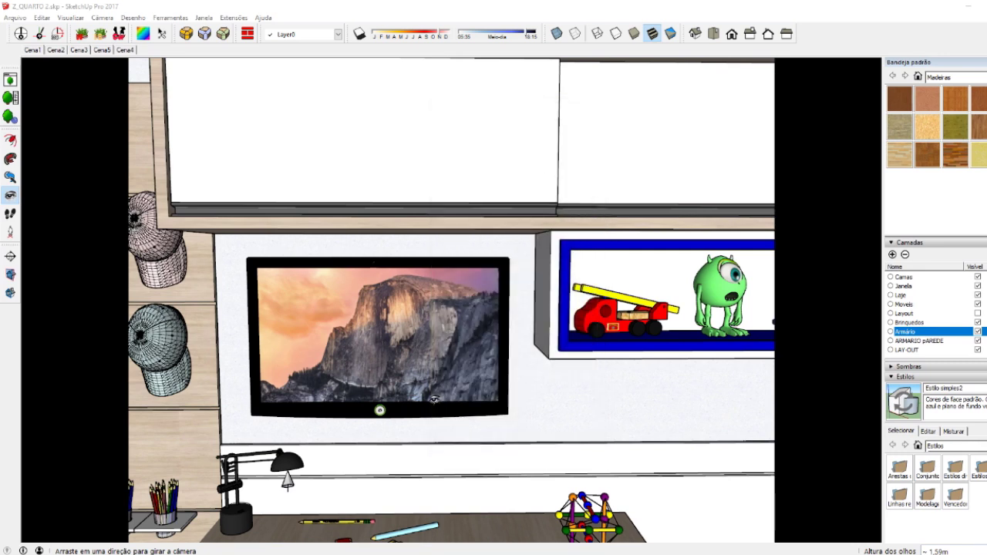
Orbit out to show the skateboard and shelves, then Look Around to shift the view.
middle_drag(422, 394, 436, 390)
scroll(447, 386, down, 2)
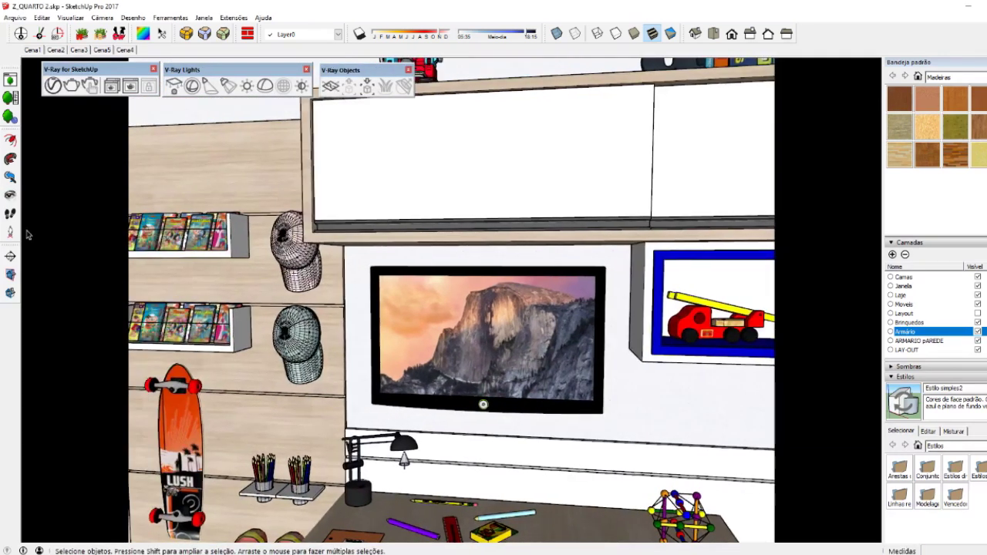
click(11, 197)
drag(431, 306, 432, 282)
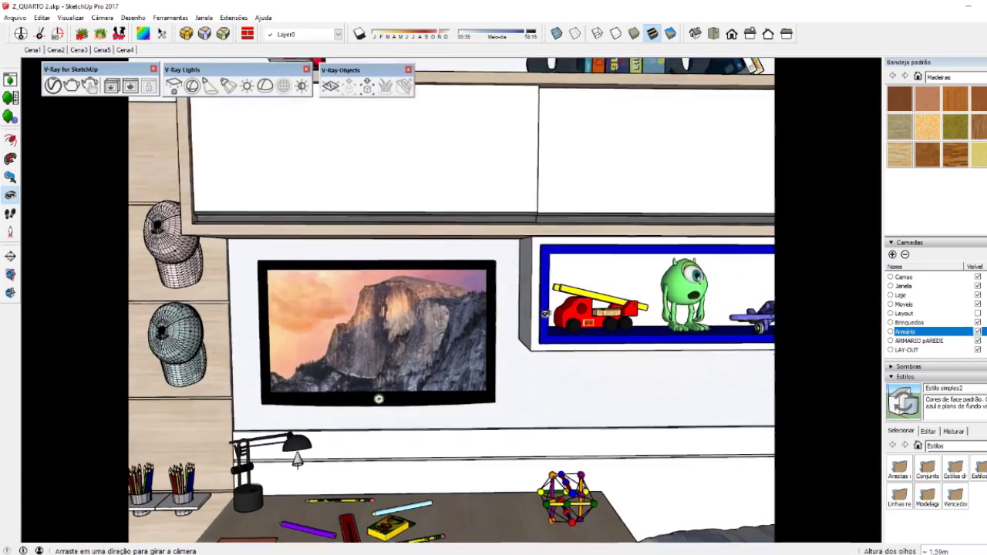
Show the floating Câmera toolbar via Visualizar > Barras de ferramentas and activate Look Around (L).
click(71, 17)
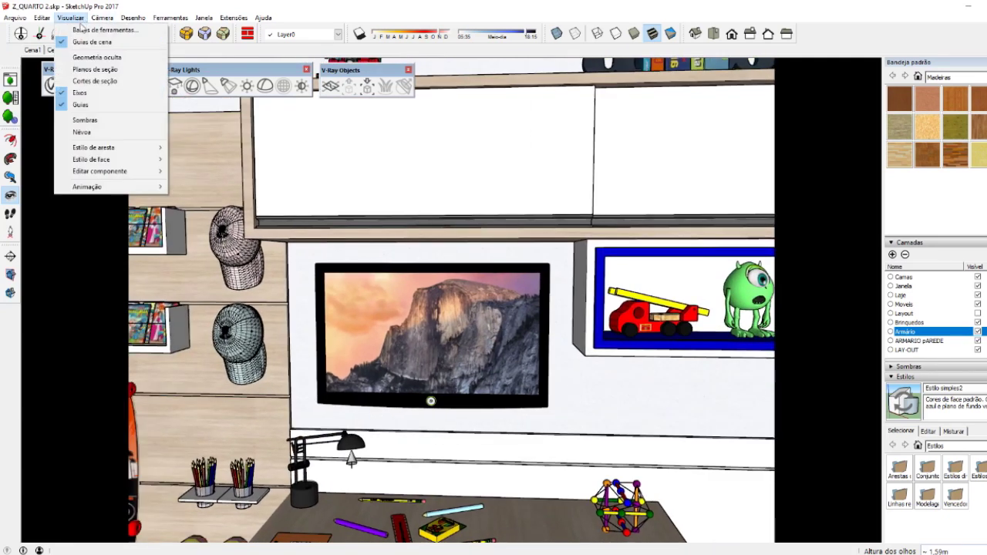
click(81, 30)
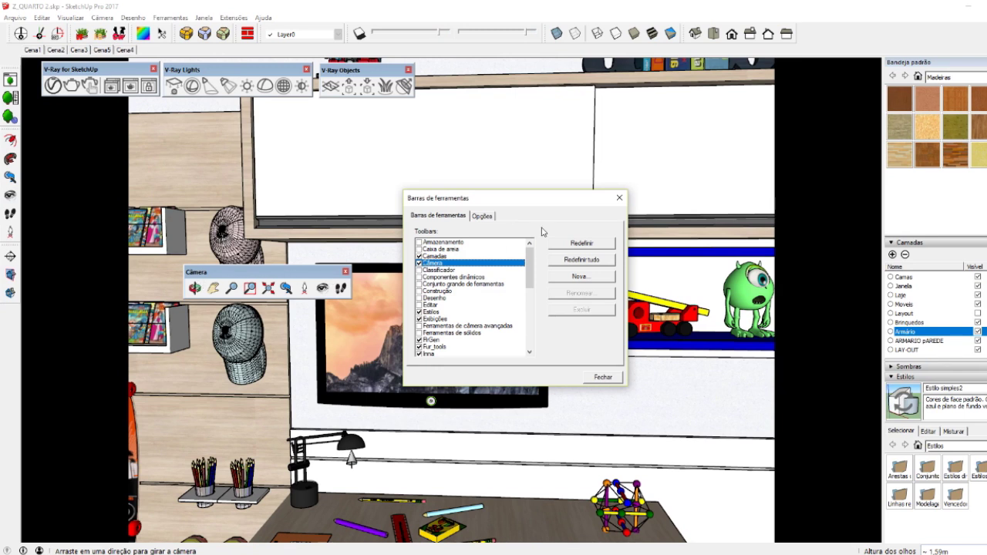
click(620, 198)
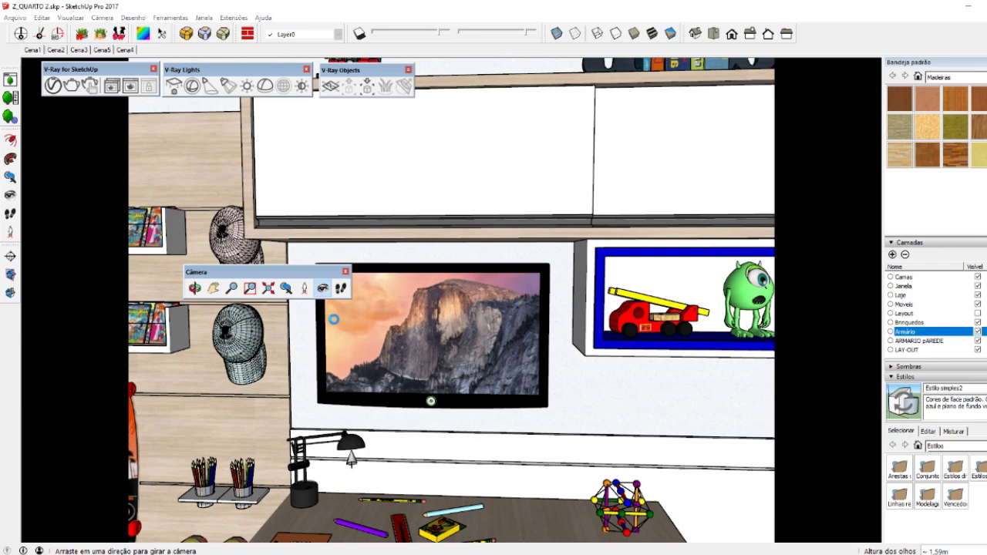
key(l)
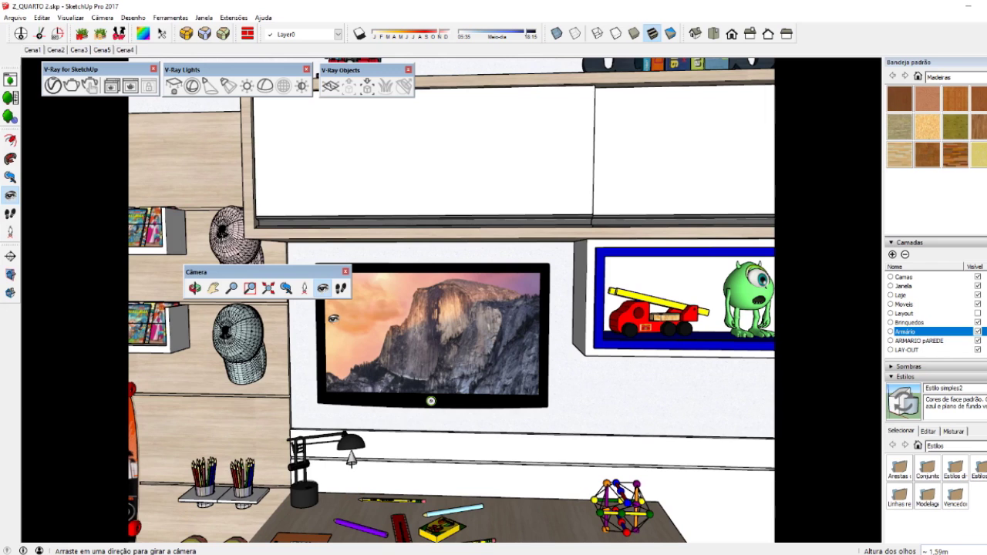
Walk and orbit to frame the cabinets, bookshelf and green toy, then close the Câmera toolbar.
click(340, 288)
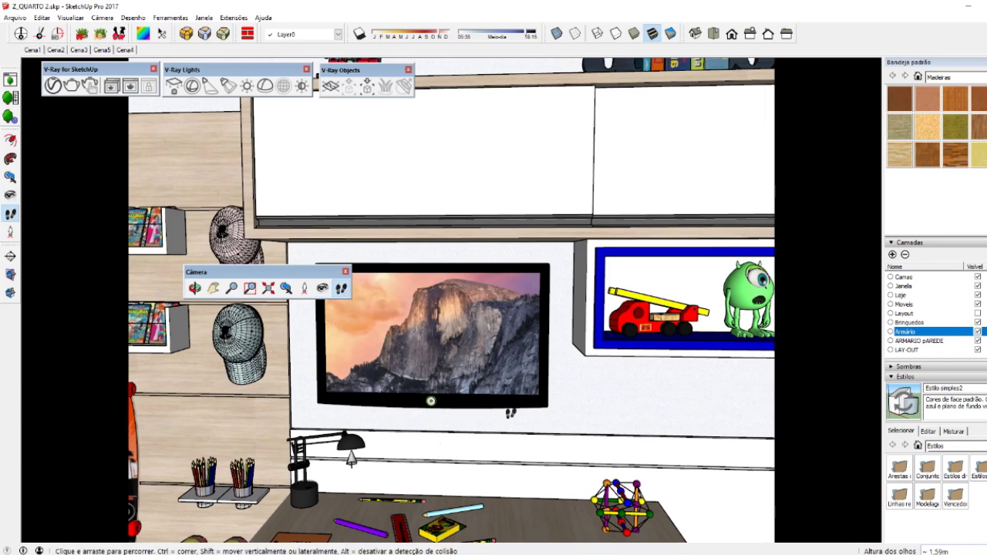
mouse_move(523, 368)
middle_down()
mouse_move(304, 389)
mouse_move(141, 383)
mouse_move(600, 392)
mouse_move(511, 388)
middle_up()
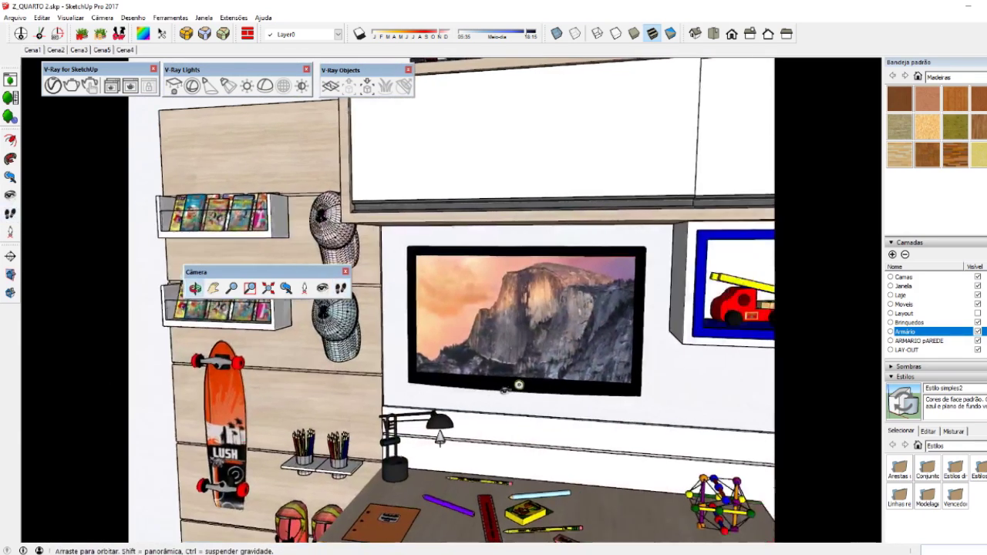
click(341, 288)
drag(393, 363, 391, 324)
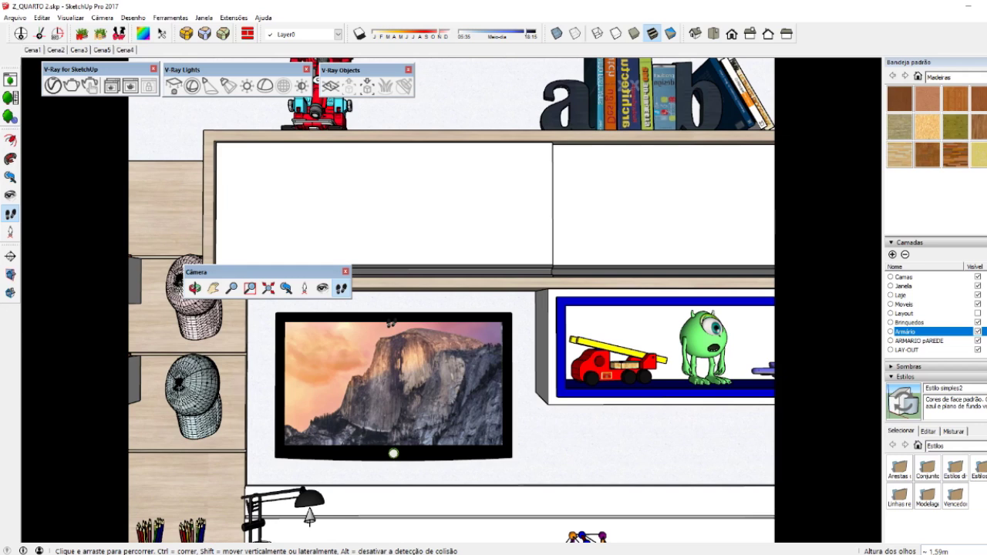
click(345, 271)
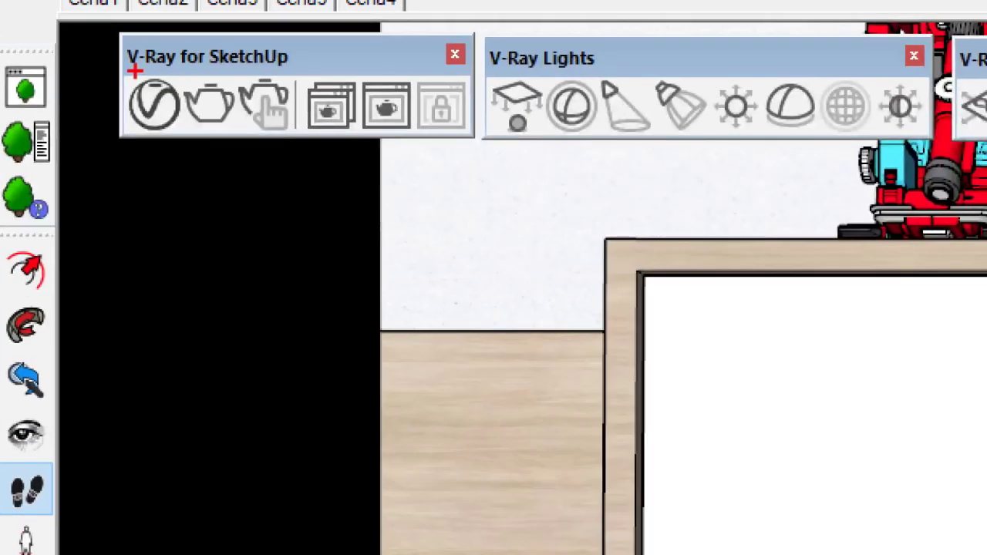
Mark the V-Ray for SketchUp title as step 1 and expand Camera in the render settings.
drag(133, 71, 143, 39)
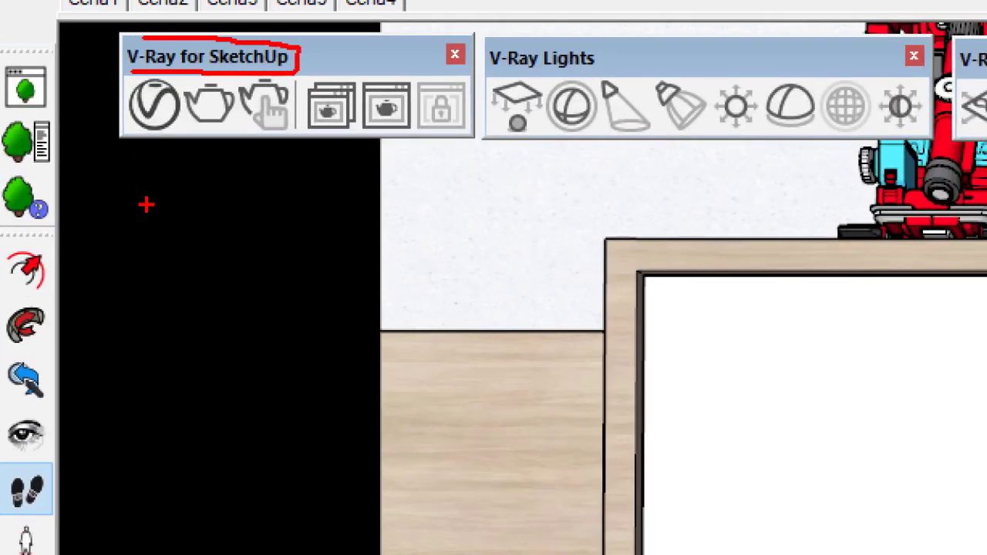
drag(146, 204, 147, 135)
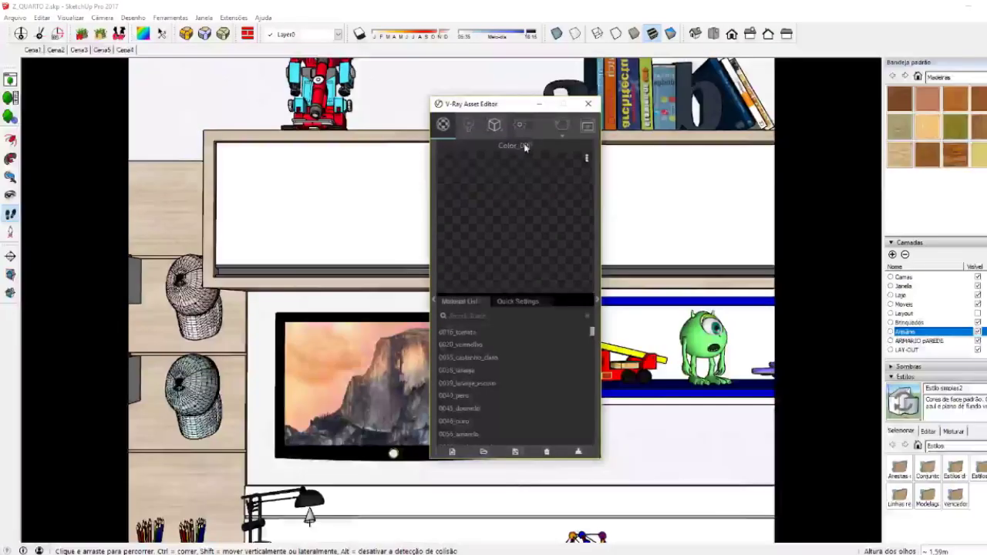
click(520, 125)
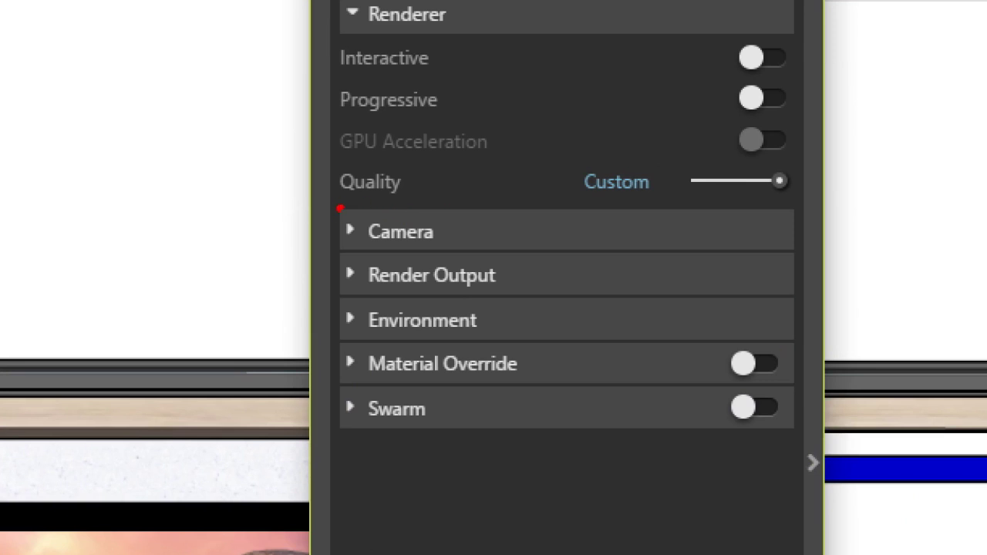
drag(340, 208, 317, 246)
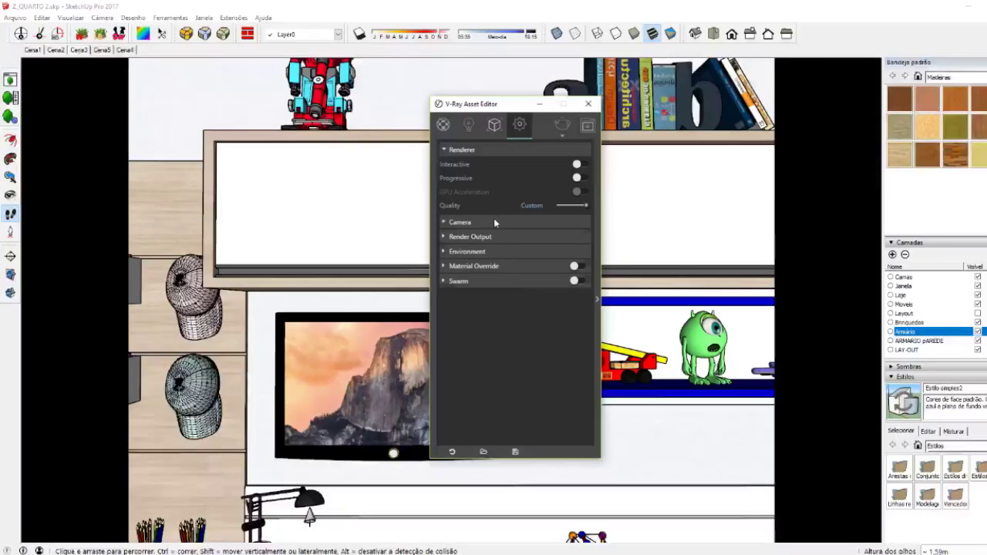
click(481, 223)
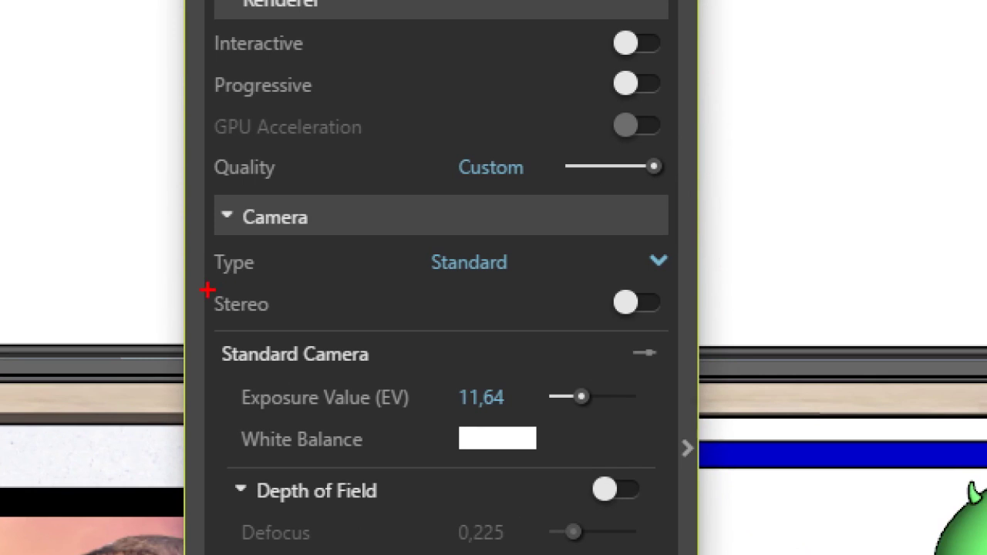
Highlight the camera Type setting and choose VR Spherical Panorama from its list.
mouse_move(209, 279)
mouse_down()
mouse_move(617, 284)
mouse_move(209, 266)
mouse_up()
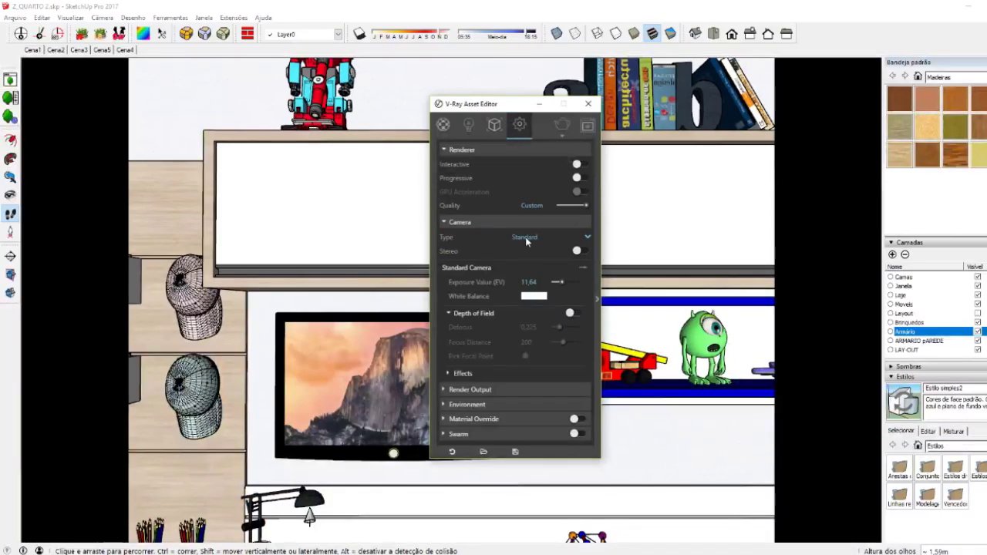
click(525, 236)
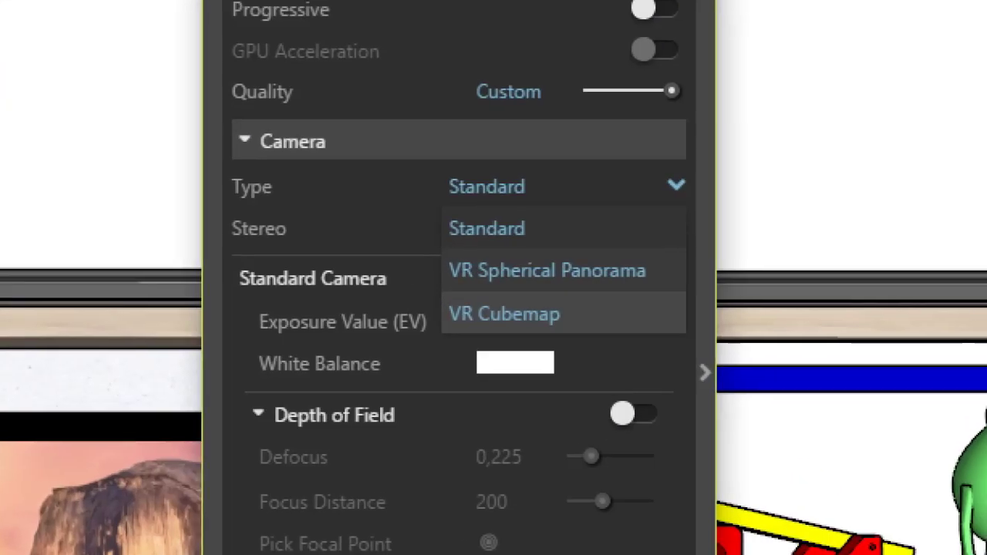
drag(668, 290, 429, 294)
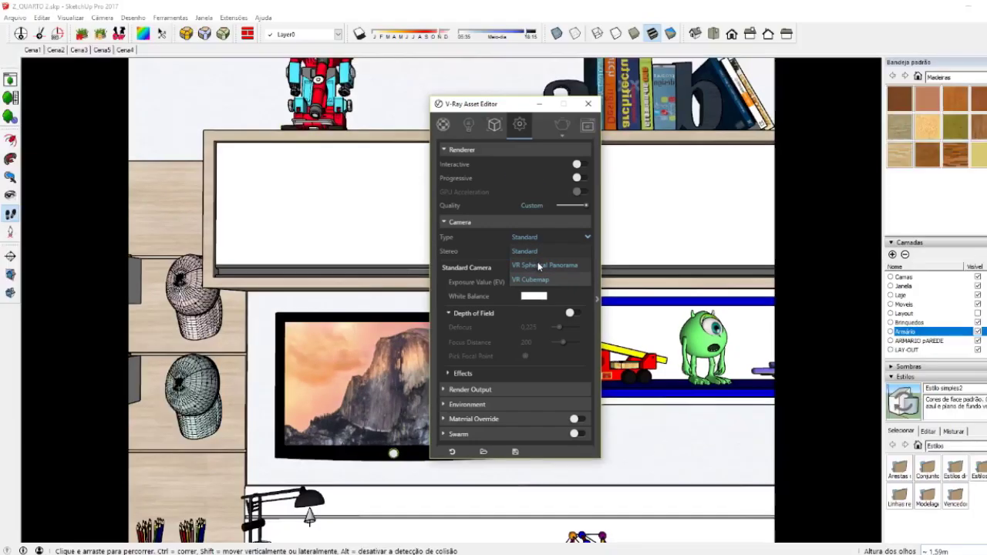
click(540, 264)
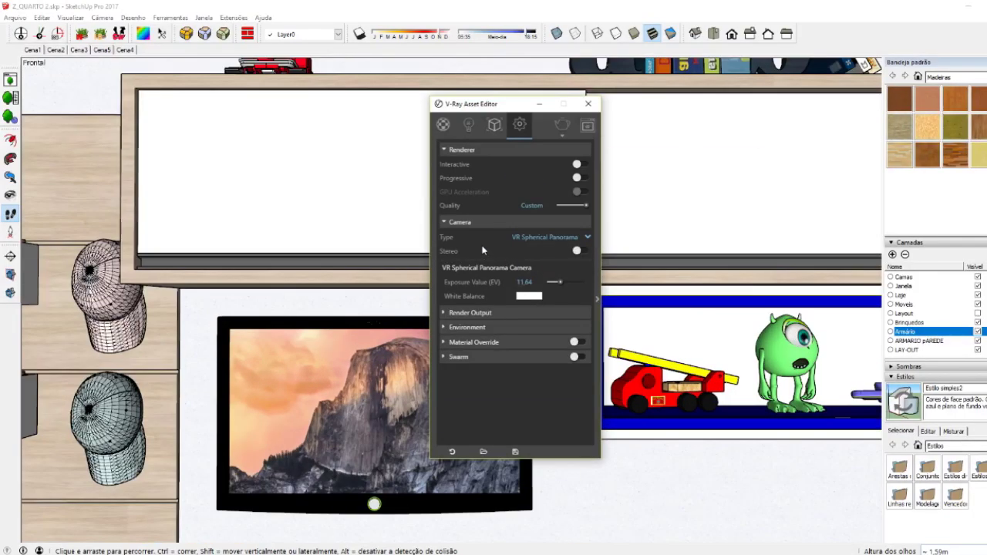
Point out the 3000 × 1500 output size, move the Asset Editor left and switch Progressive on.
click(468, 312)
click(470, 313)
click(469, 312)
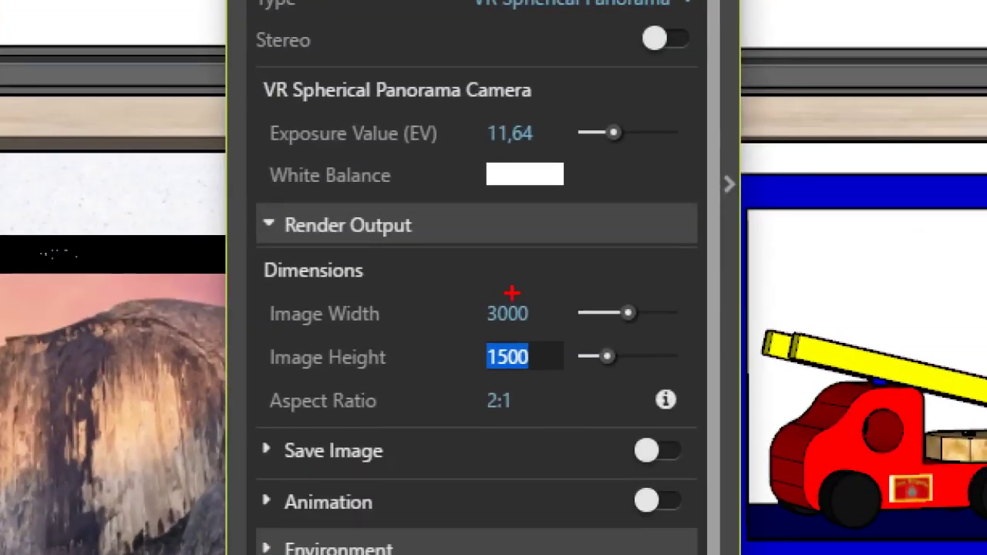
mouse_move(512, 293)
mouse_down()
mouse_move(455, 339)
mouse_move(477, 369)
mouse_up()
drag(562, 357, 530, 357)
drag(530, 357, 543, 364)
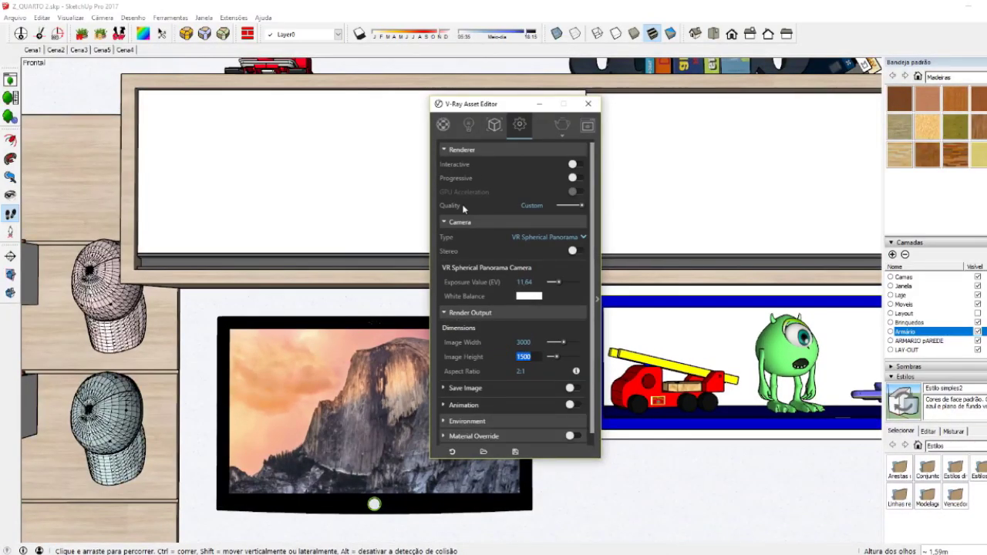
mouse_move(507, 107)
mouse_down()
mouse_move(247, 112)
mouse_move(283, 107)
mouse_up()
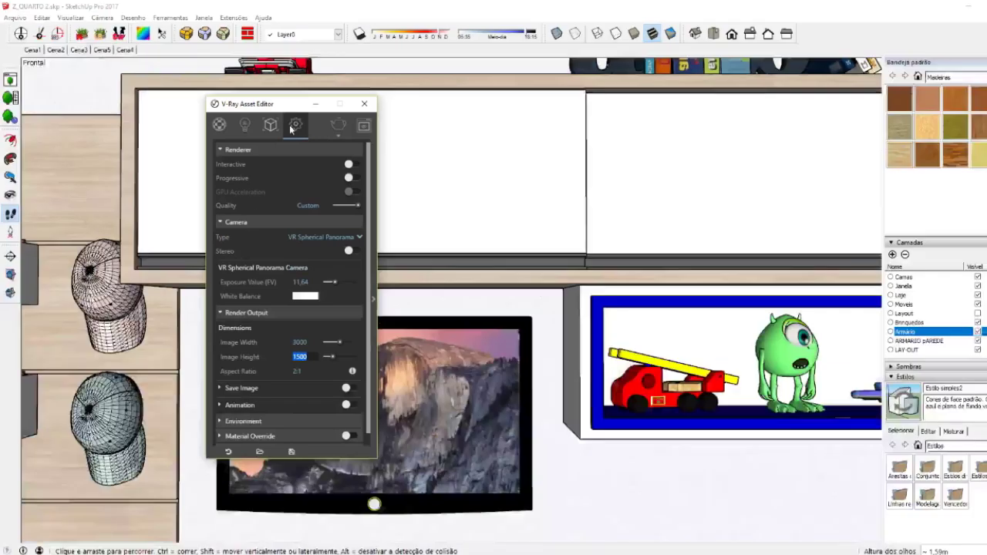
click(357, 177)
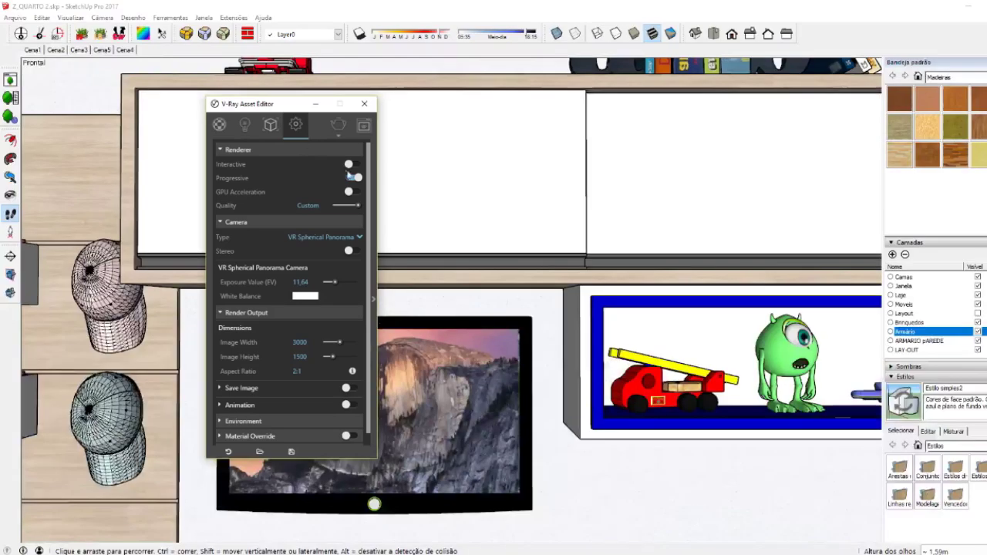
Turn Progressive off and set Global Illumination secondary rays to Light cache.
click(354, 178)
click(374, 191)
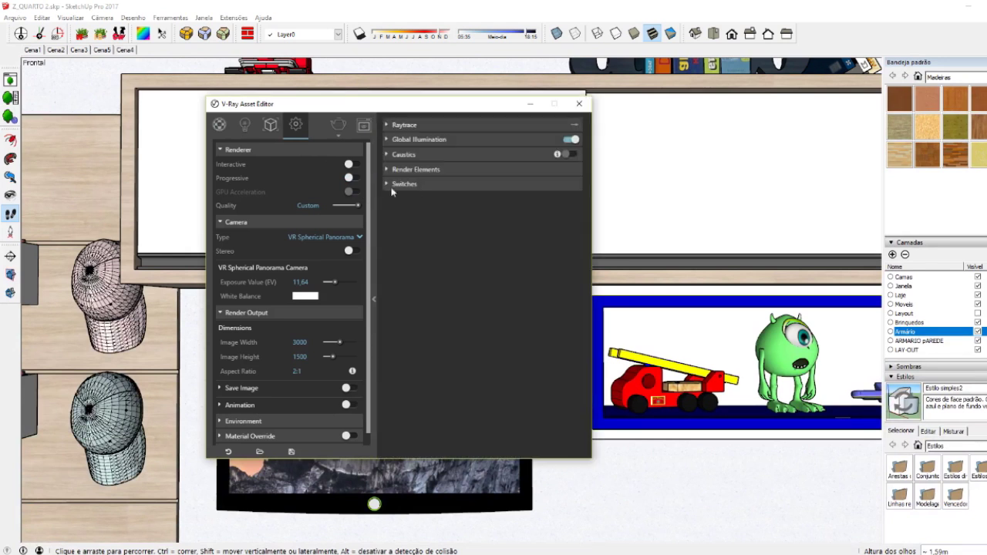
click(423, 141)
click(468, 167)
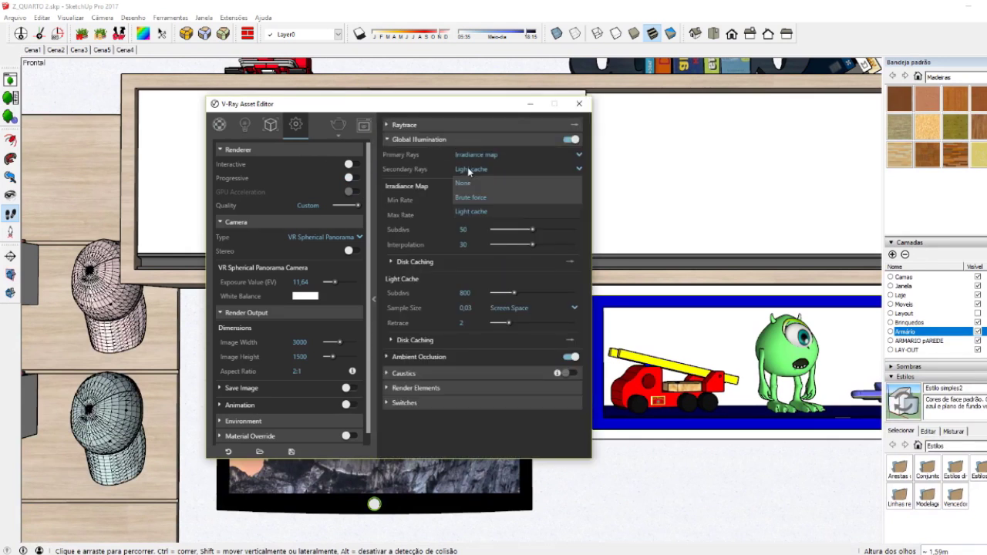
click(473, 195)
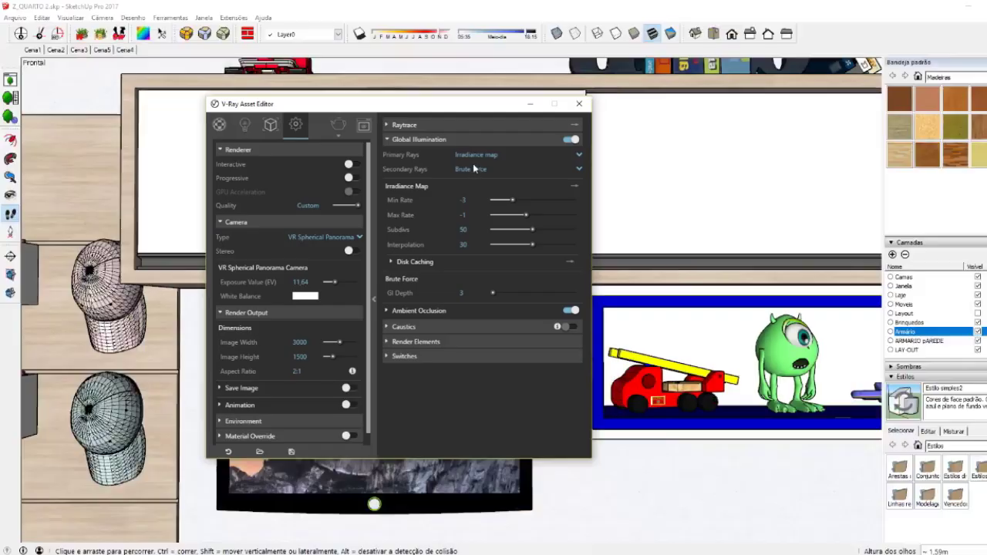
click(473, 168)
click(469, 208)
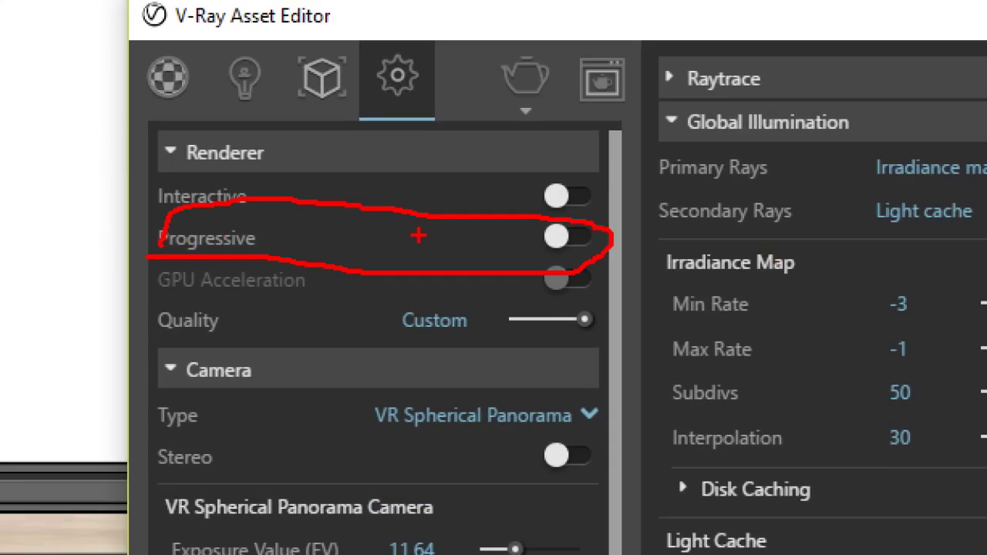
Annotate Progressive off, Secondary Rays and Light cache, clear the marks and start the panorama render.
drag(567, 245, 614, 250)
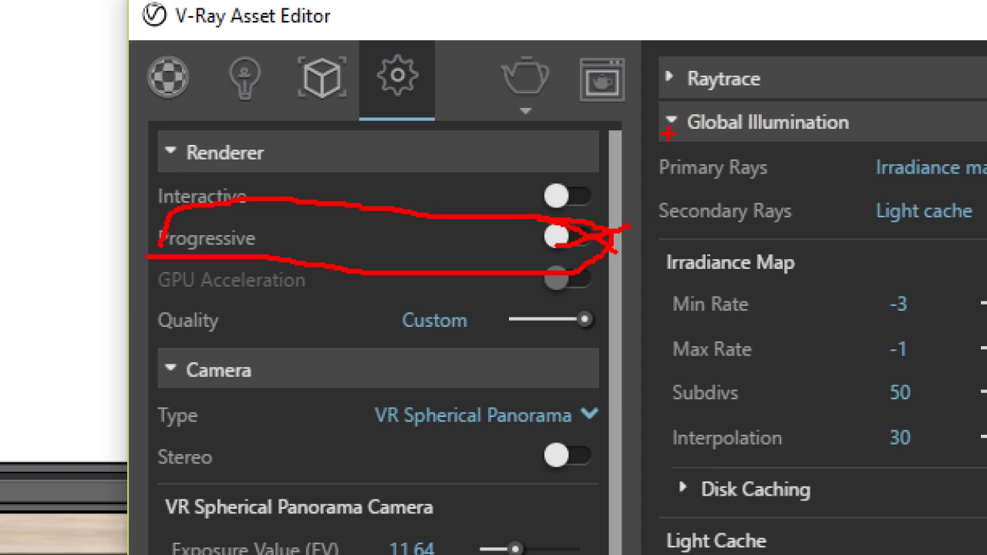
mouse_move(646, 193)
mouse_down()
mouse_move(647, 229)
mouse_move(779, 230)
mouse_move(942, 226)
mouse_move(981, 195)
mouse_move(648, 190)
mouse_up()
drag(923, 239, 918, 245)
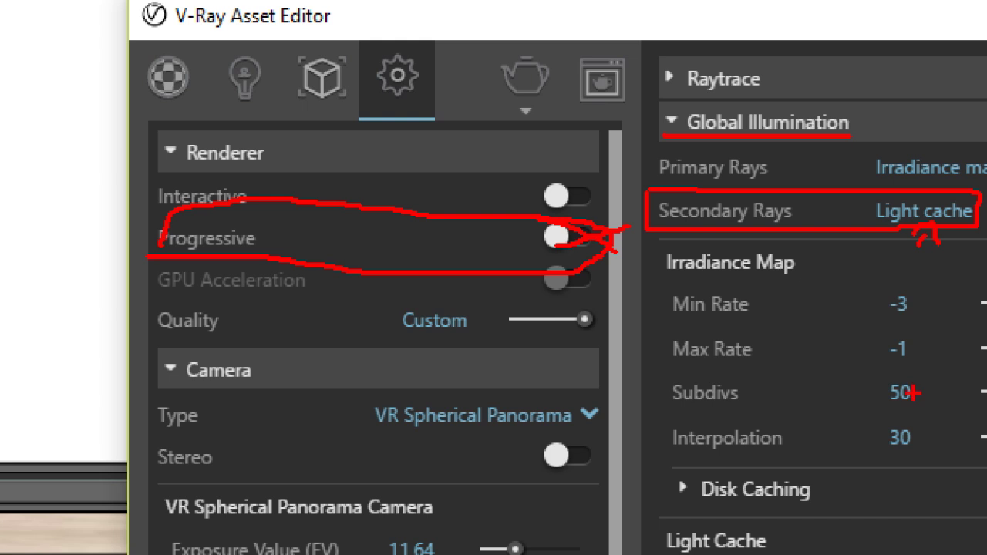
key(Escape)
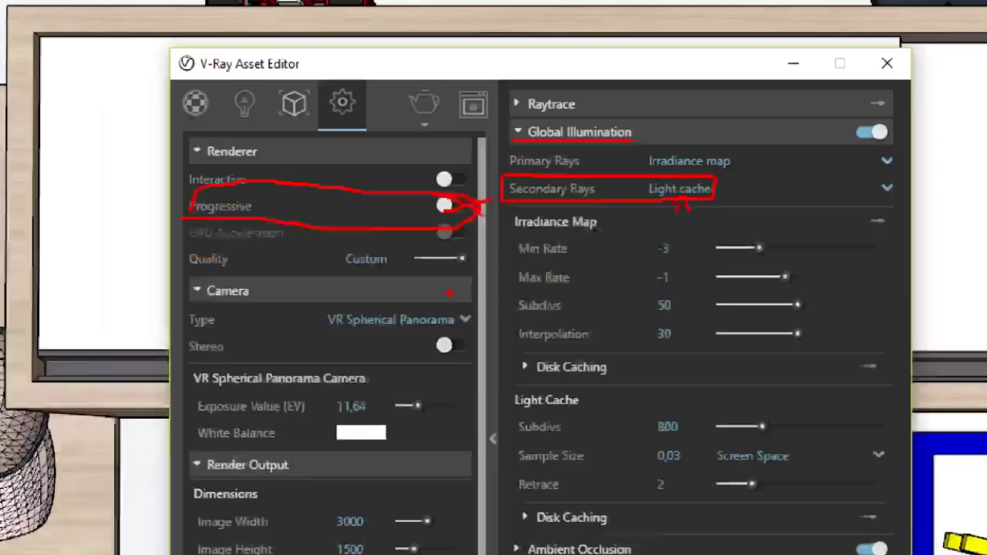
click(332, 125)
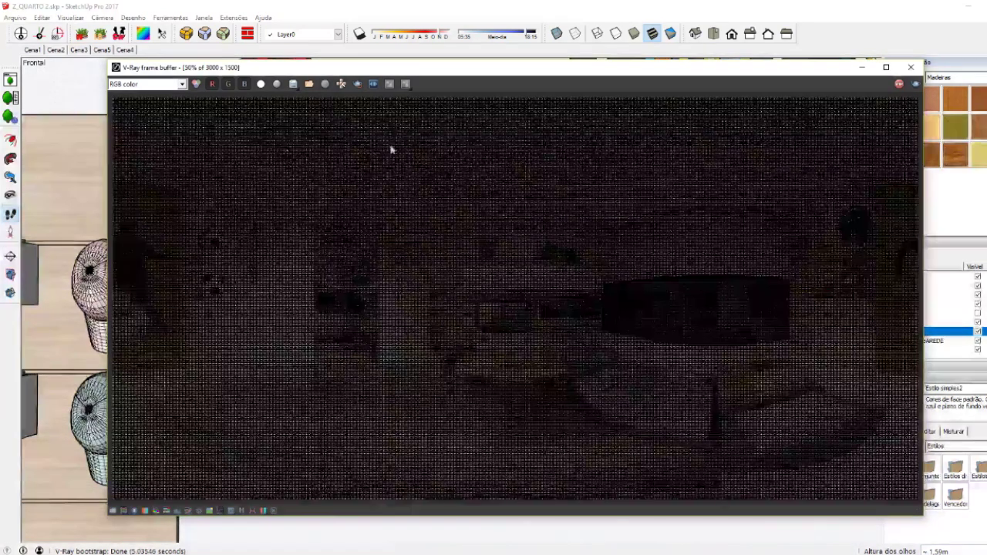
Reposition the frame buffer, enable Exposure and Curve colour corrections, then shrink the window.
drag(365, 68, 304, 54)
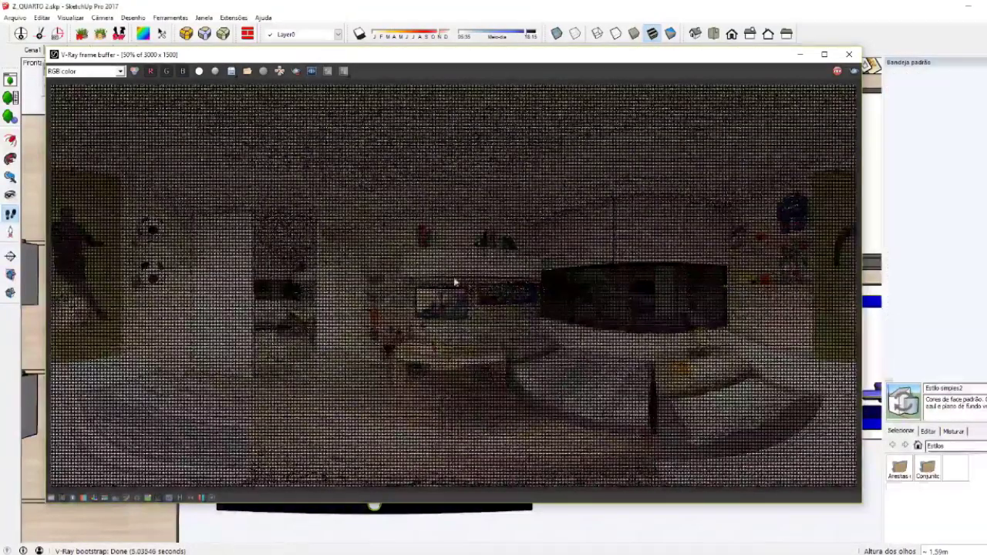
click(52, 497)
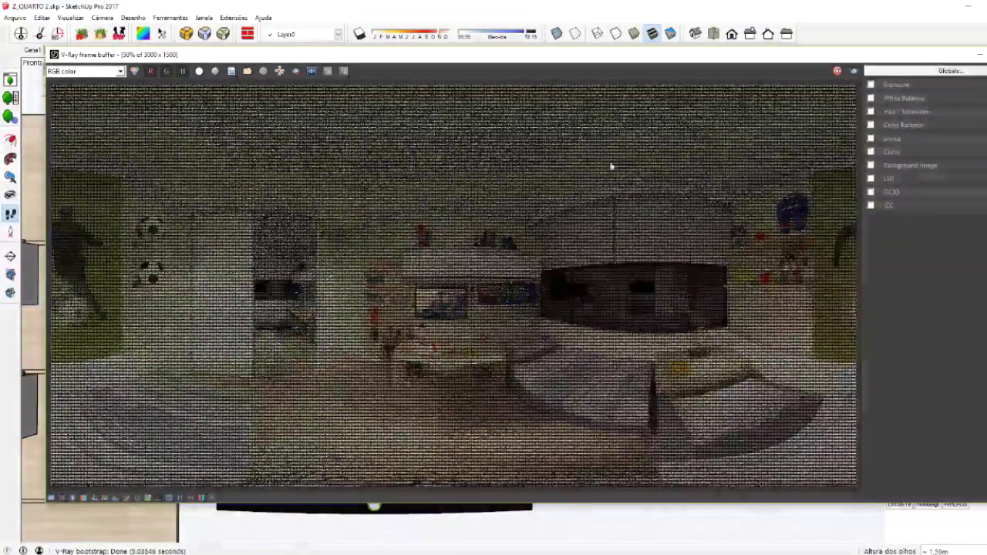
click(888, 86)
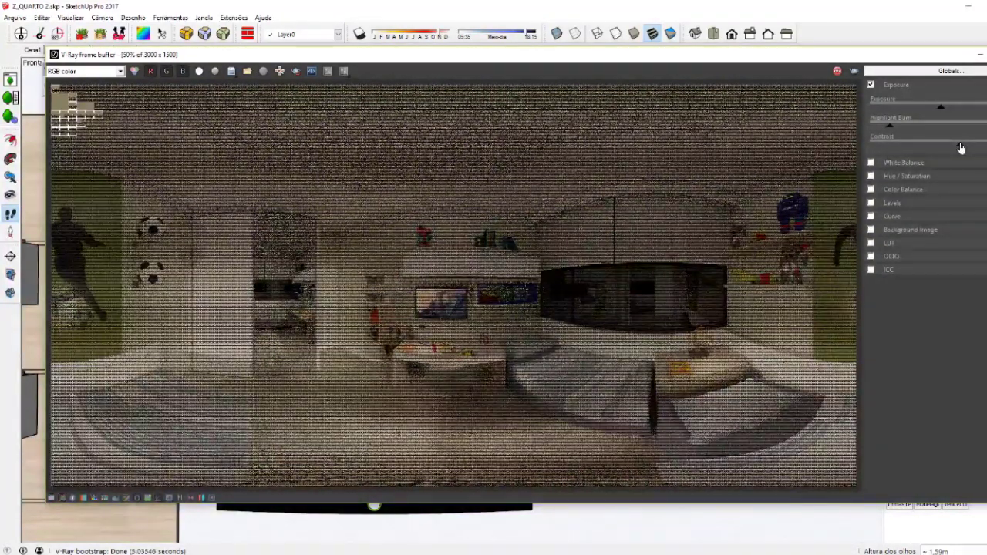
click(871, 216)
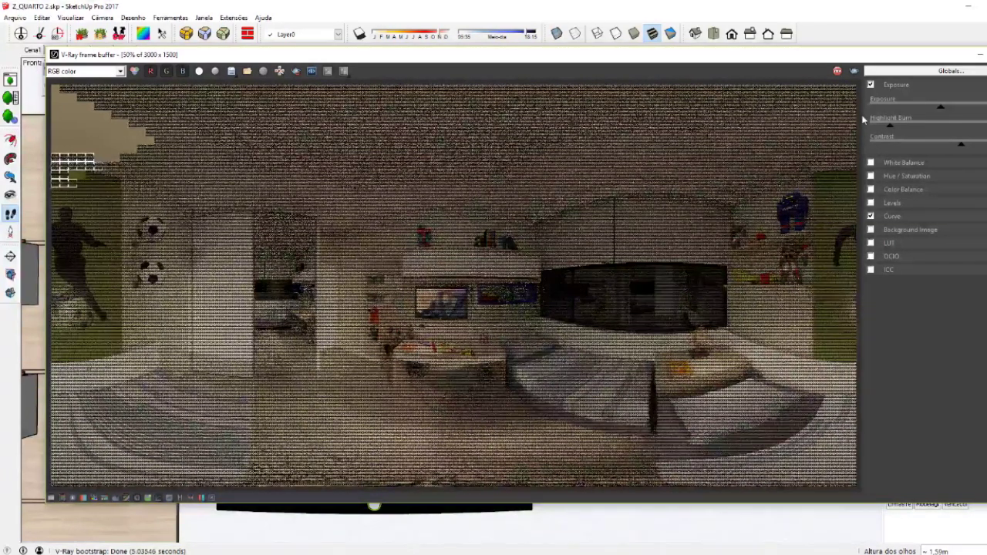
drag(807, 58, 784, 50)
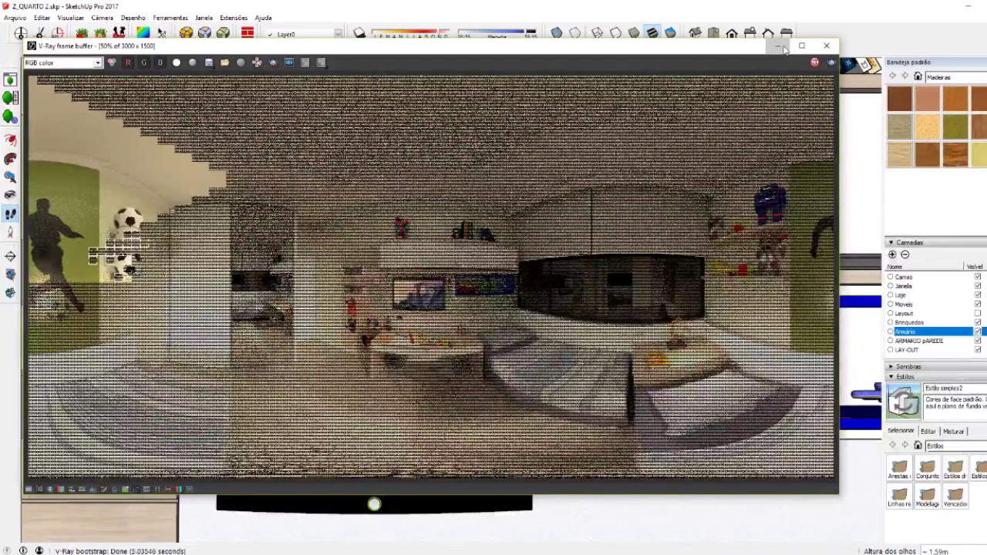
Maximize the V-Ray frame buffer to view the refined bedroom panorama render.
click(802, 45)
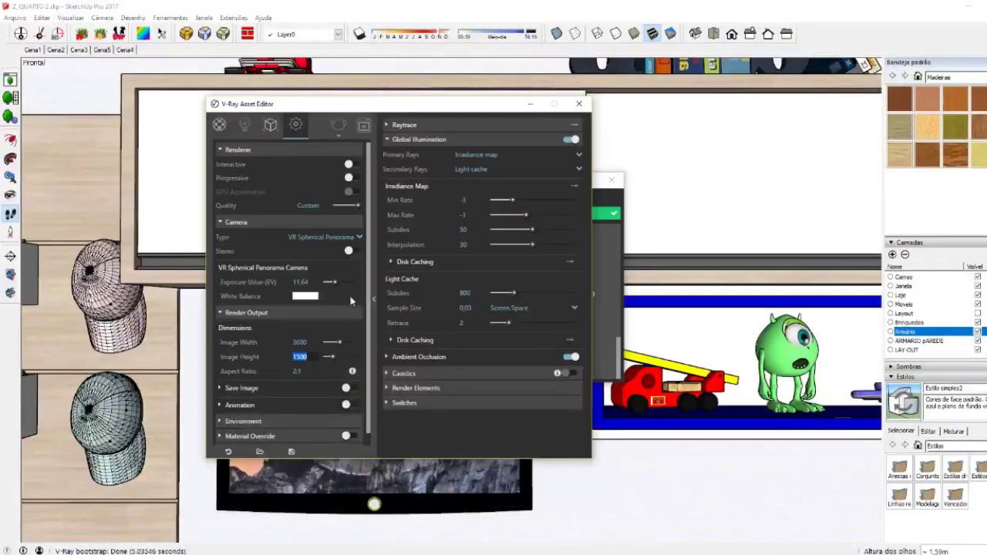
Reduce the output Image Height from 800 to 500, giving 1000 × 500, and start a test render.
text(800)
key(Return)
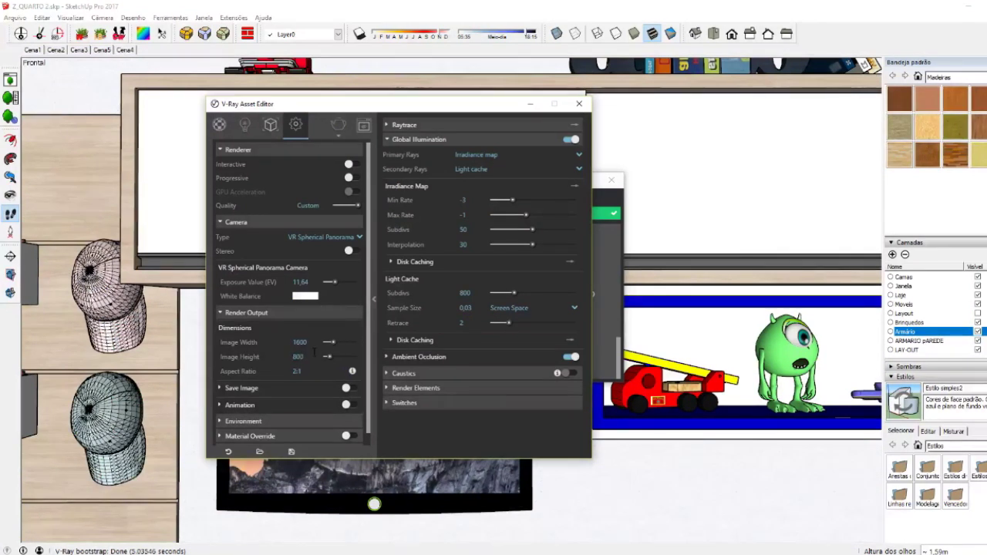
double_click(298, 357)
text(500)
key(Return)
double_click(298, 356)
click(340, 129)
click(340, 129)
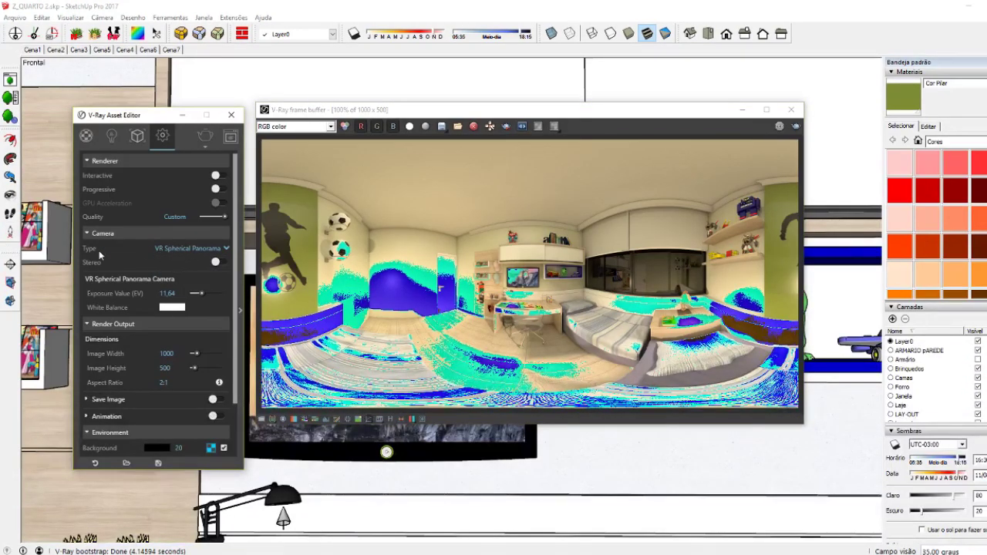
Switch the V-Ray camera type to Standard, then back to VR Spherical Panorama.
click(176, 250)
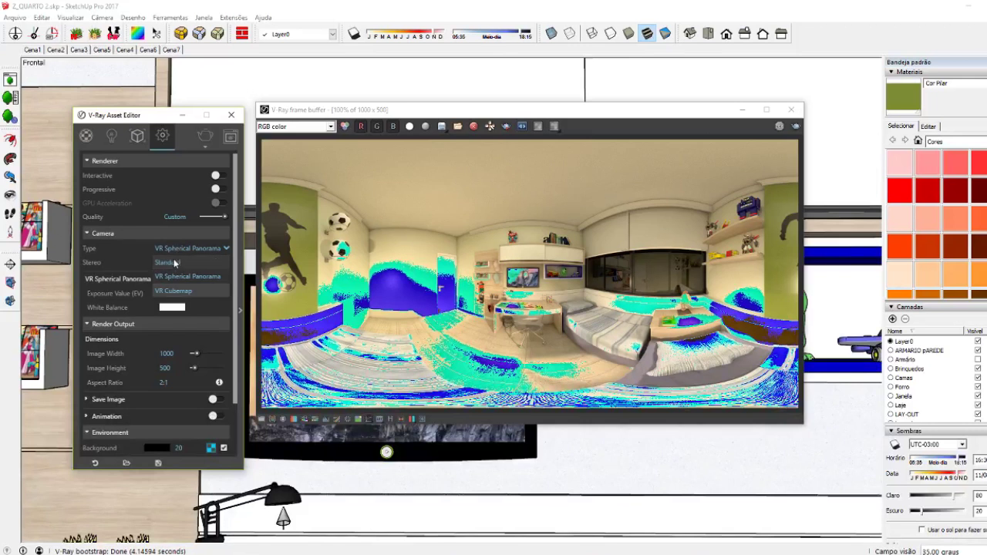
click(168, 263)
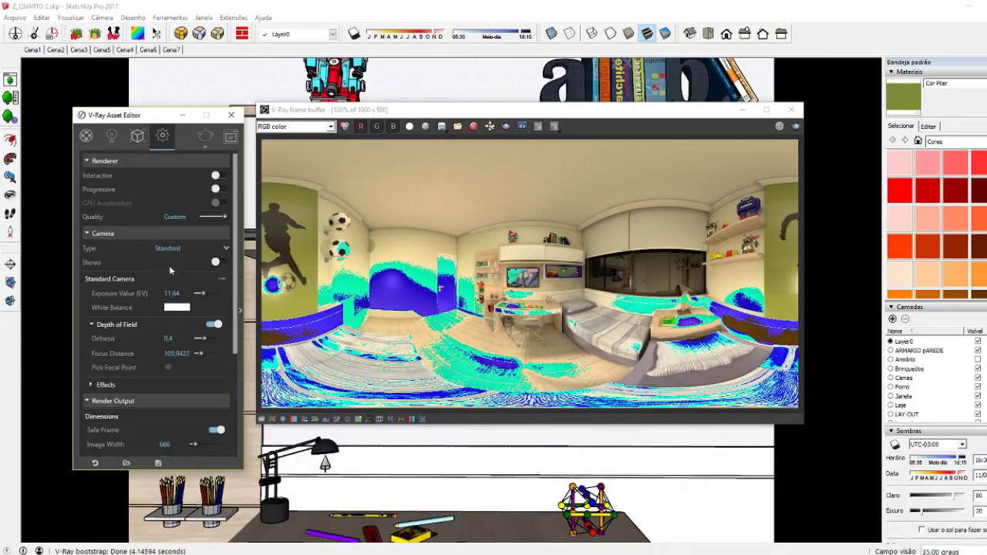
click(179, 249)
click(185, 276)
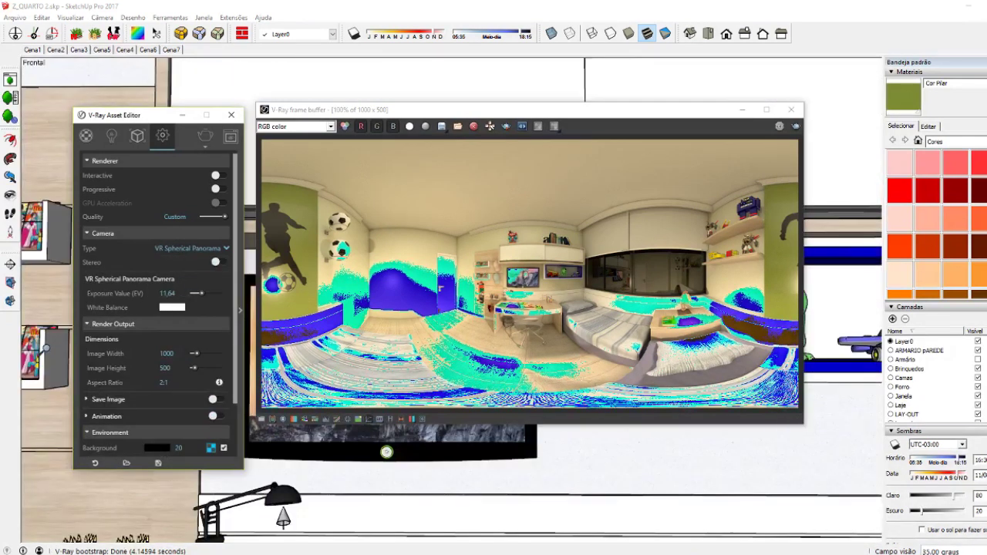
Enable Exposure with lower Highlight Burn and Contrast 0.21, then enable White Balance in the frame buffer.
click(262, 419)
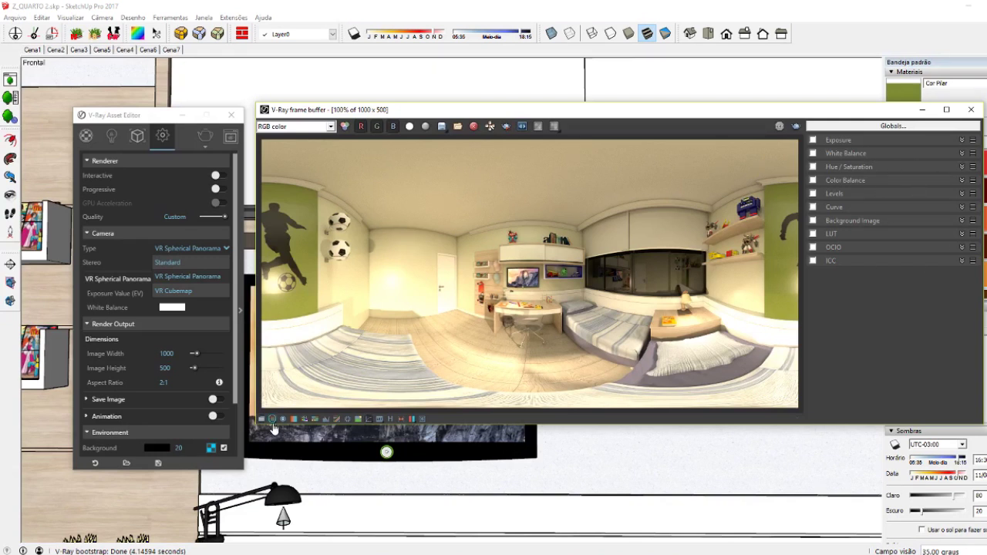
click(273, 420)
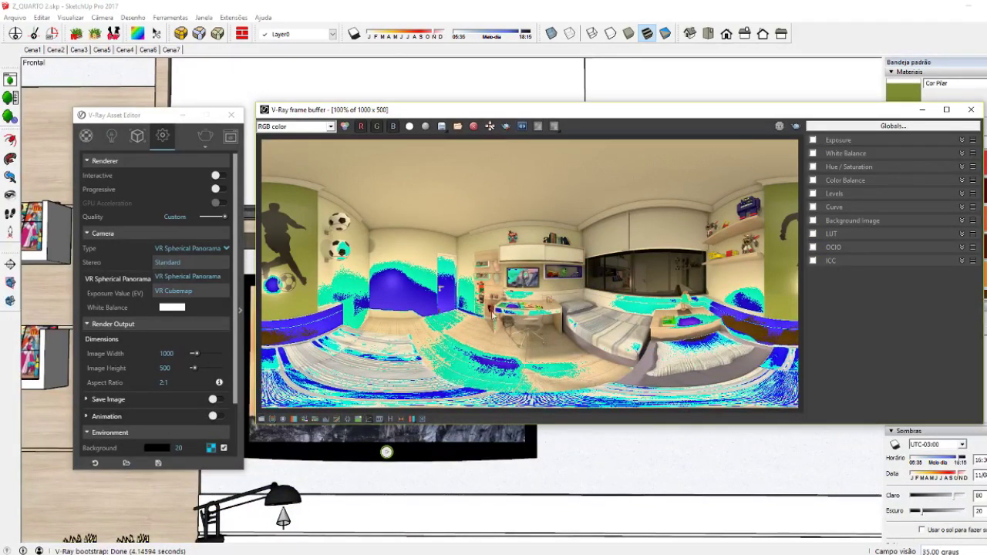
click(837, 144)
click(813, 139)
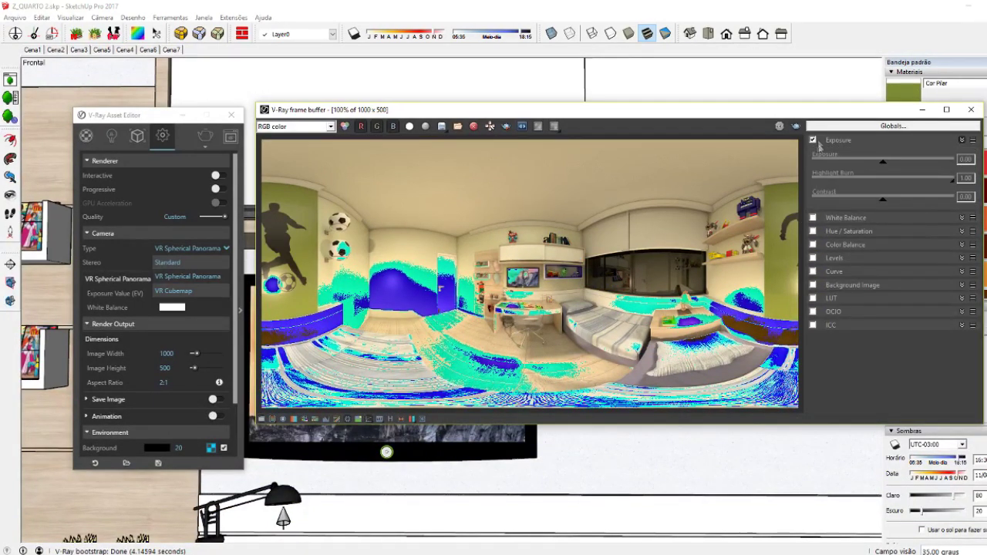
drag(955, 179, 843, 186)
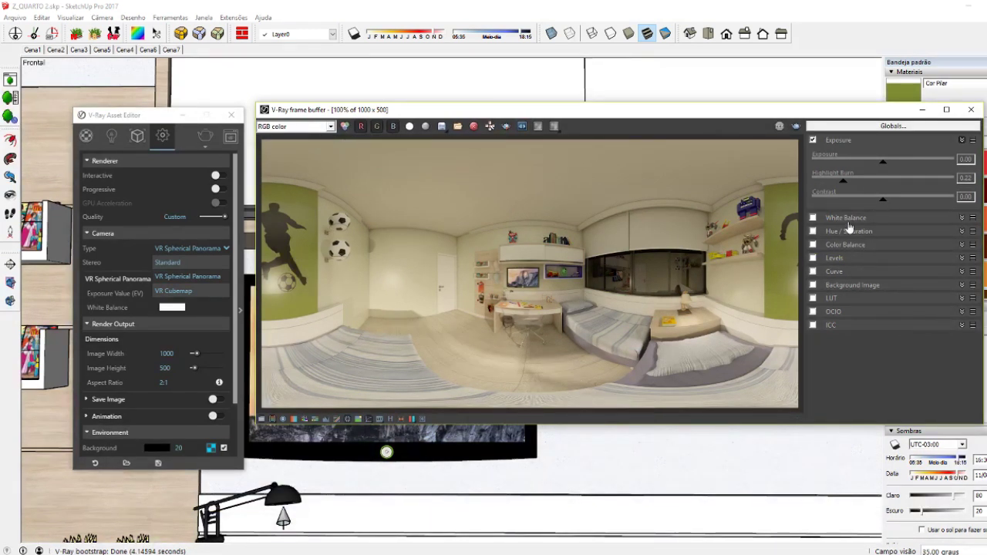
drag(882, 200, 899, 201)
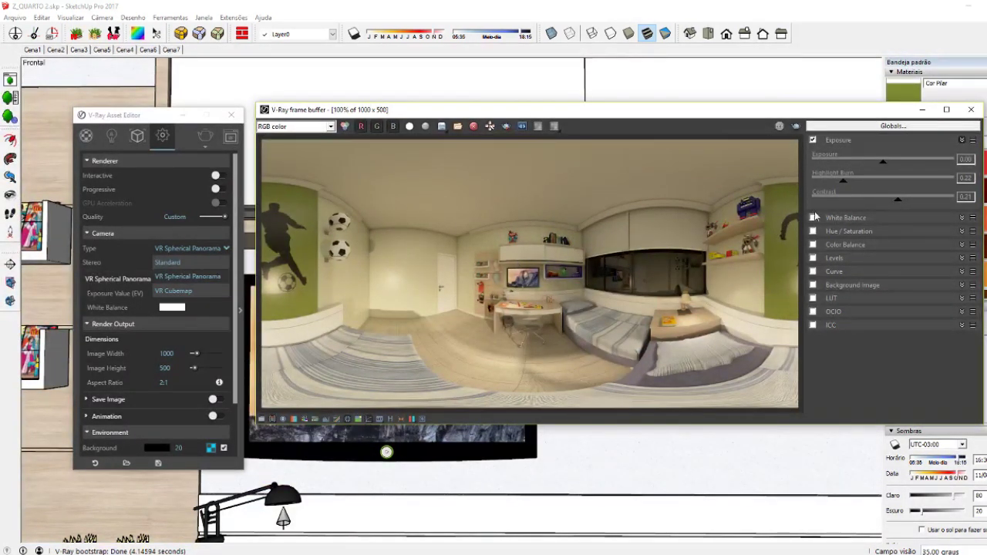
click(839, 221)
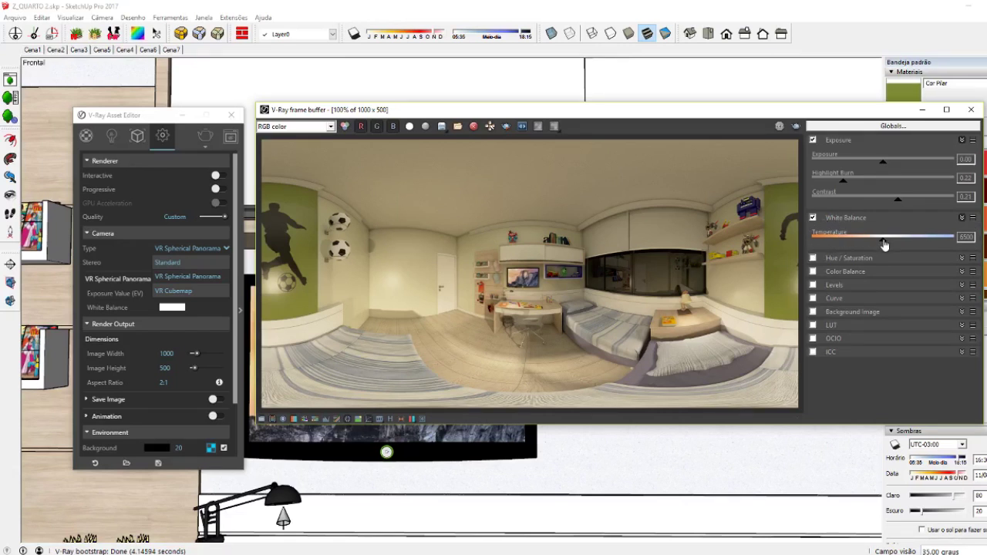
Lower the White Balance temperature to about 4242, comparing with the correction toggled off.
mouse_move(884, 243)
mouse_down()
mouse_move(940, 245)
mouse_move(830, 243)
mouse_move(865, 245)
mouse_up()
click(814, 218)
click(814, 218)
drag(866, 245, 857, 244)
mouse_move(857, 245)
mouse_down()
mouse_move(838, 245)
mouse_move(858, 246)
mouse_up()
click(813, 218)
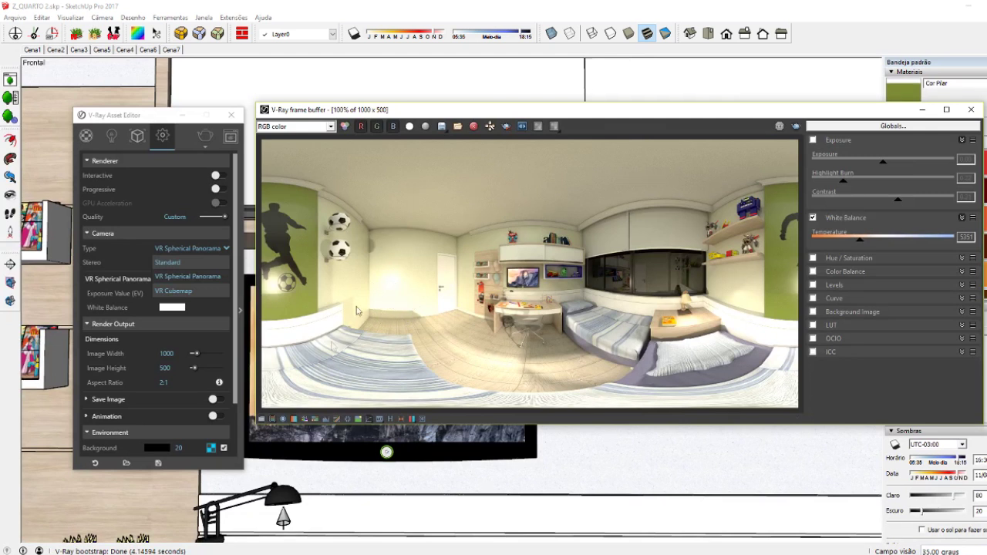
Check the overexposed areas, then enable Exposure and drag Highlight Burn down to about 0.26.
click(273, 420)
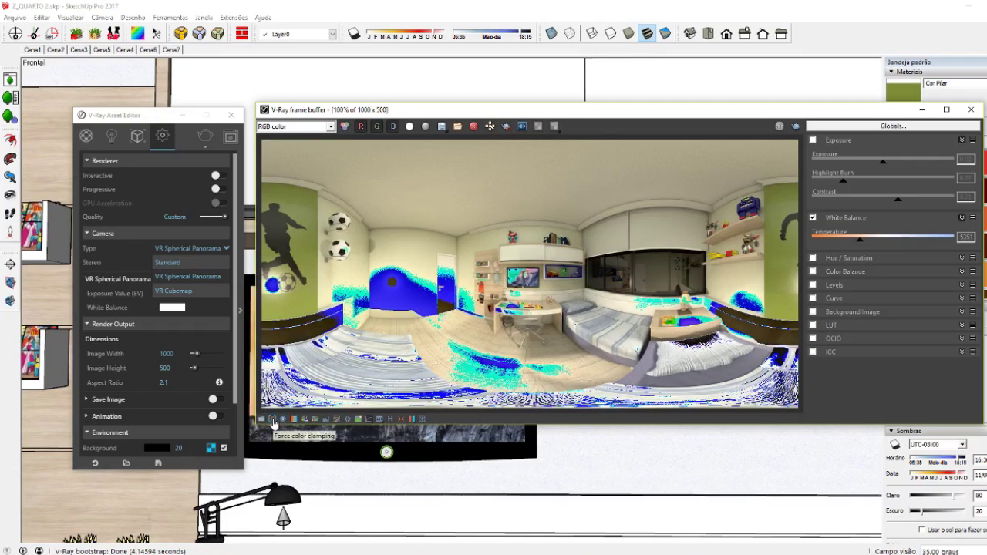
click(272, 420)
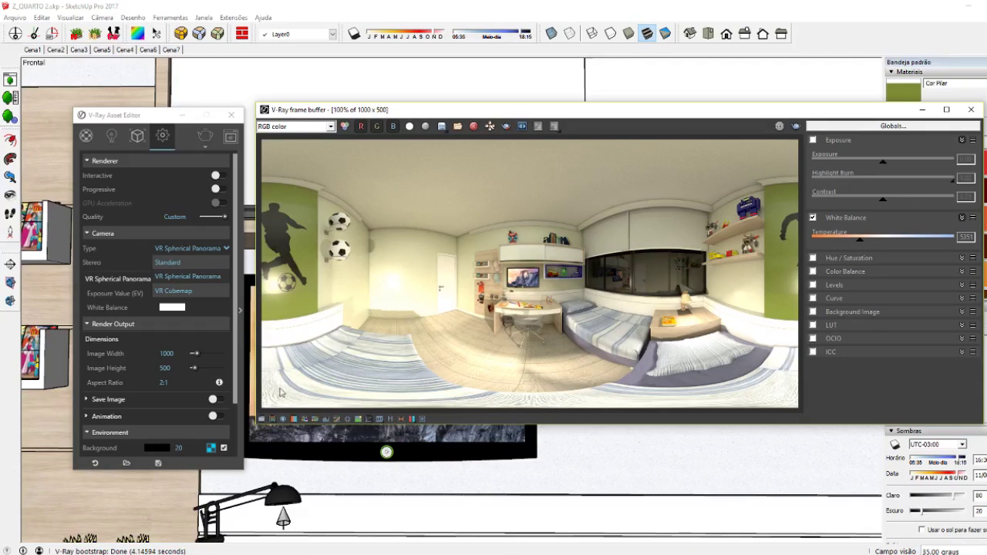
click(813, 140)
drag(954, 185, 851, 190)
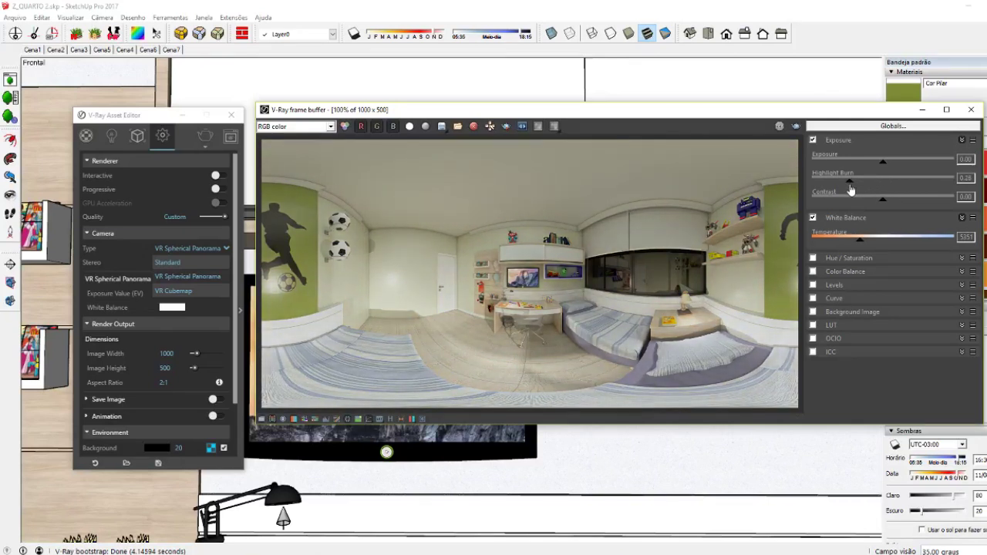
drag(851, 190, 849, 190)
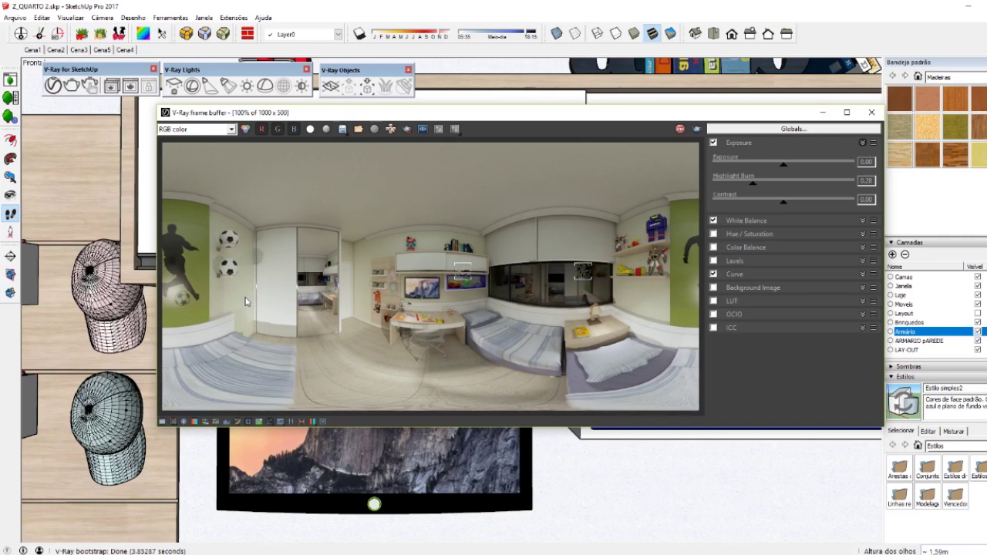
key(alt+Tab)
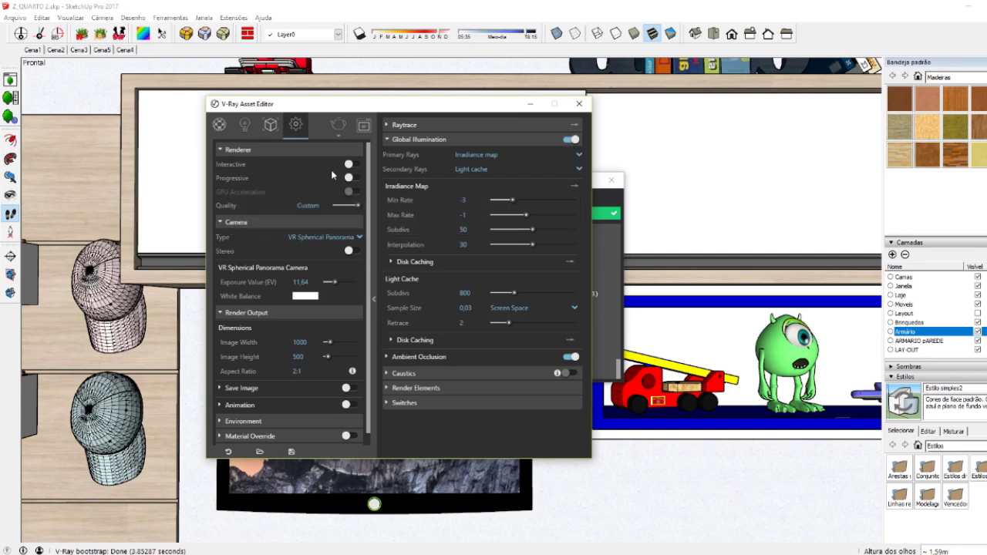
click(363, 125)
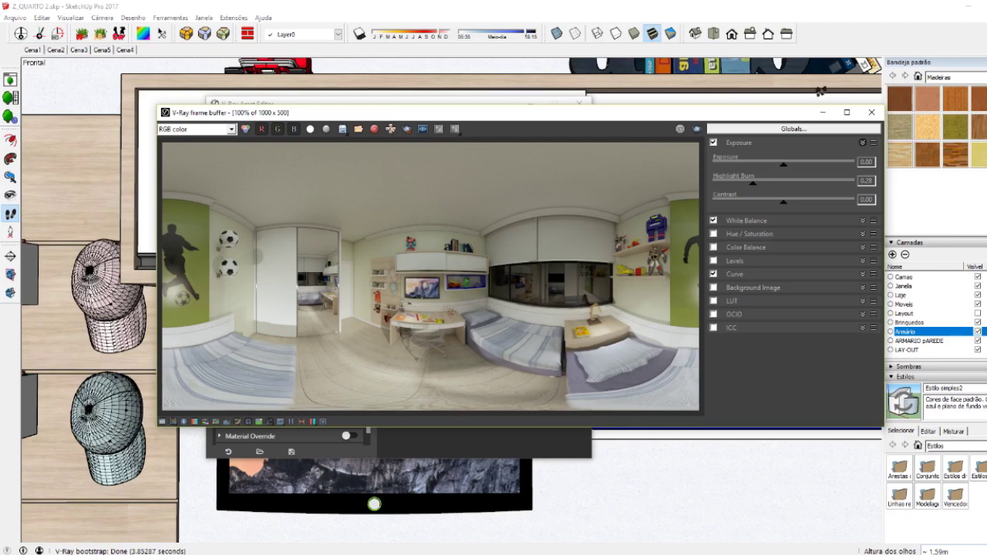
click(822, 111)
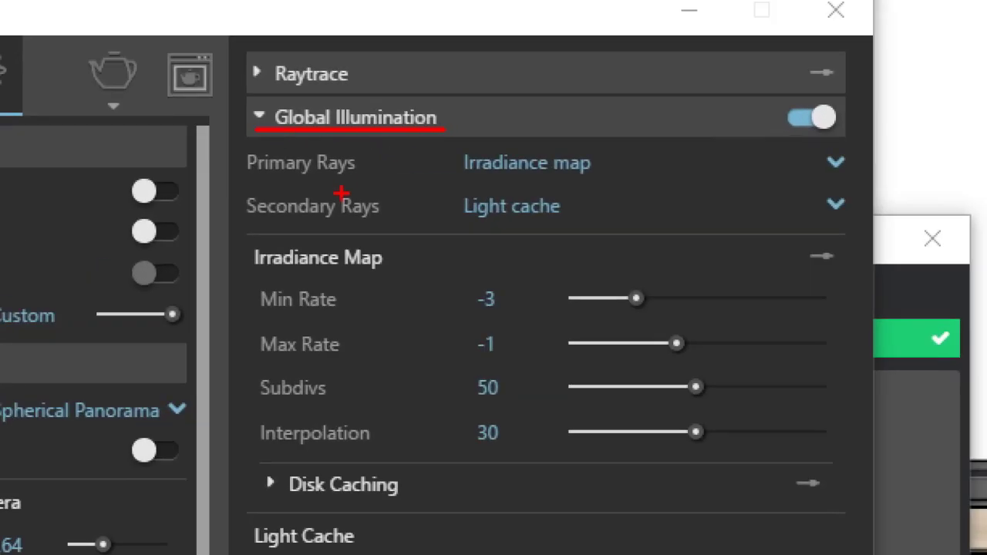
drag(527, 197, 441, 176)
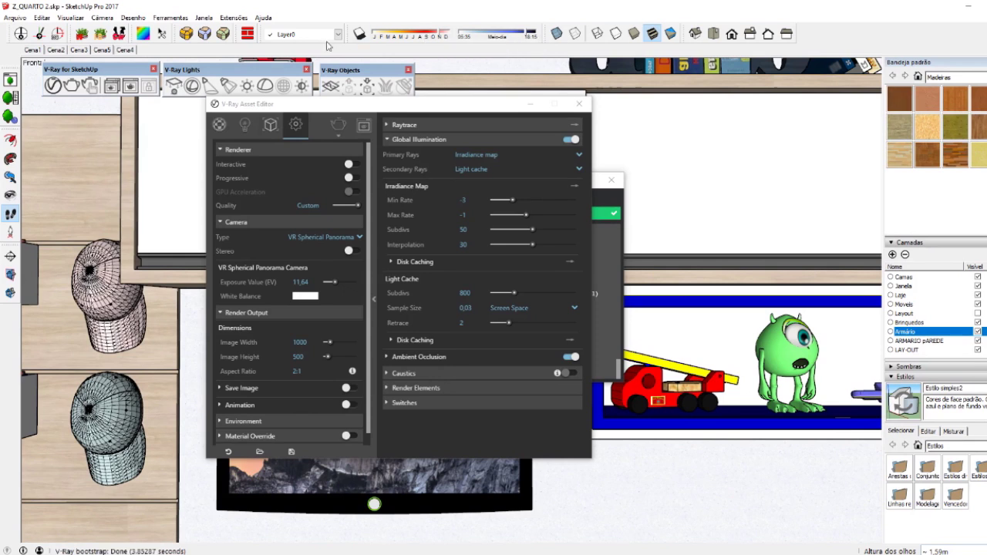
click(364, 125)
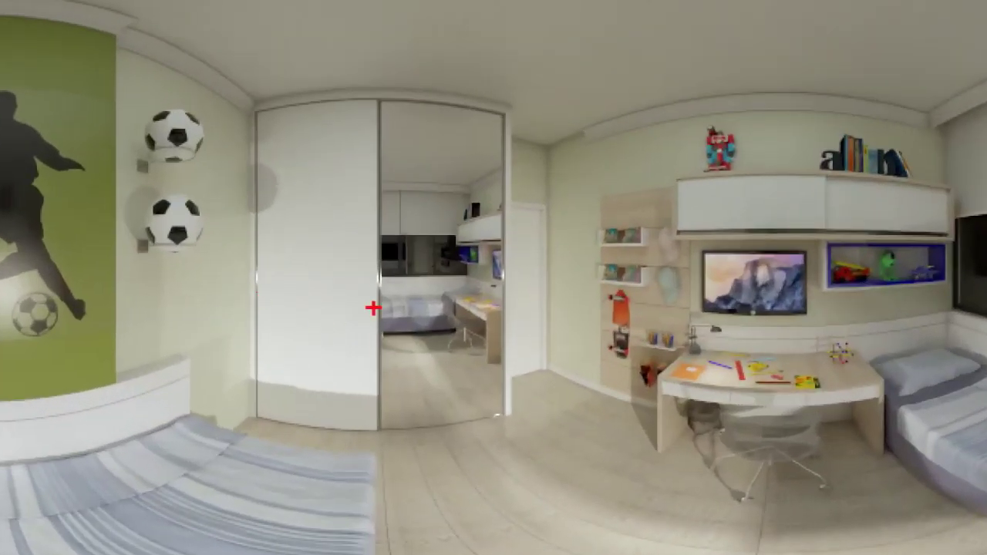
mouse_move(342, 236)
mouse_down()
mouse_move(430, 452)
mouse_move(204, 261)
mouse_up()
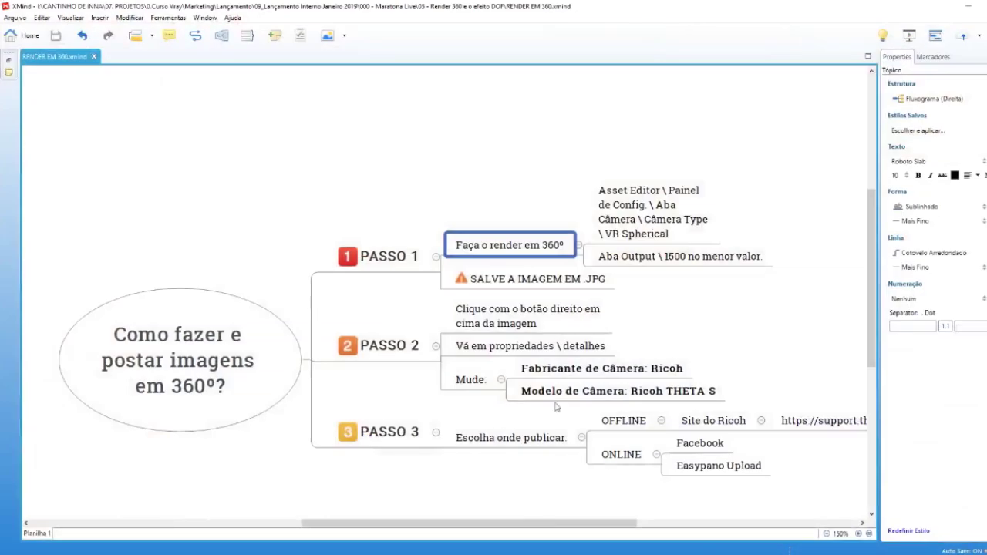
click(395, 360)
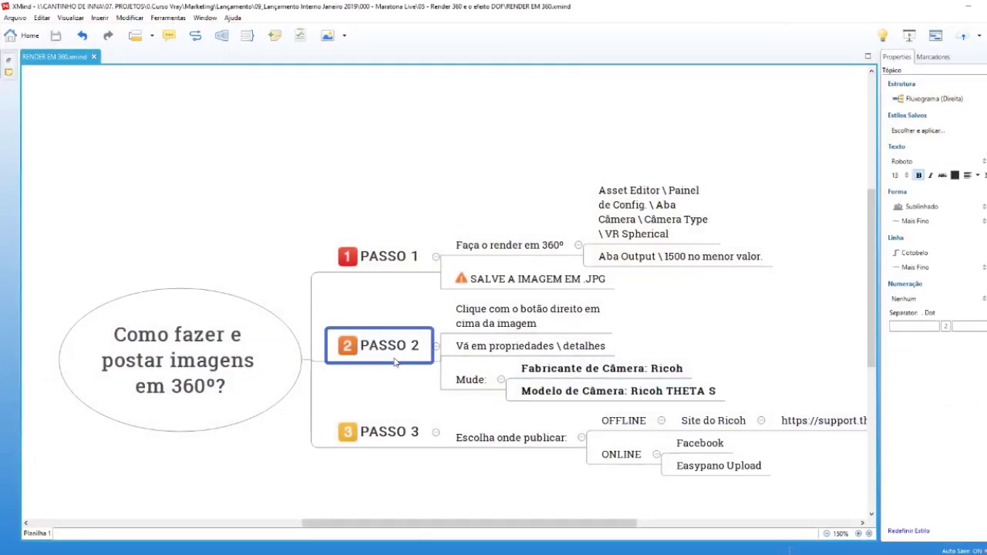
Format the 'SALVE A IMAGEM EM .JPG' topic as red, bold, size 12 text.
click(399, 267)
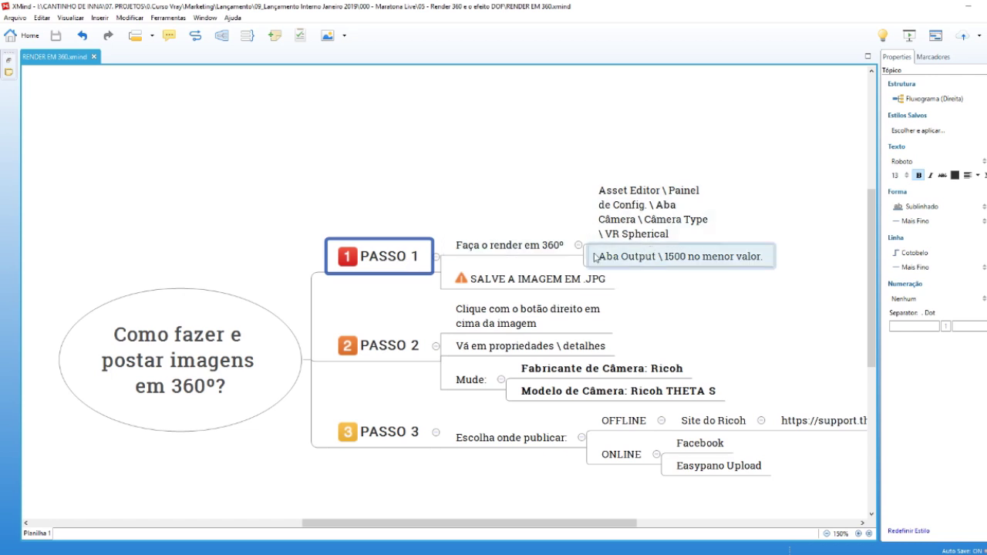
click(523, 280)
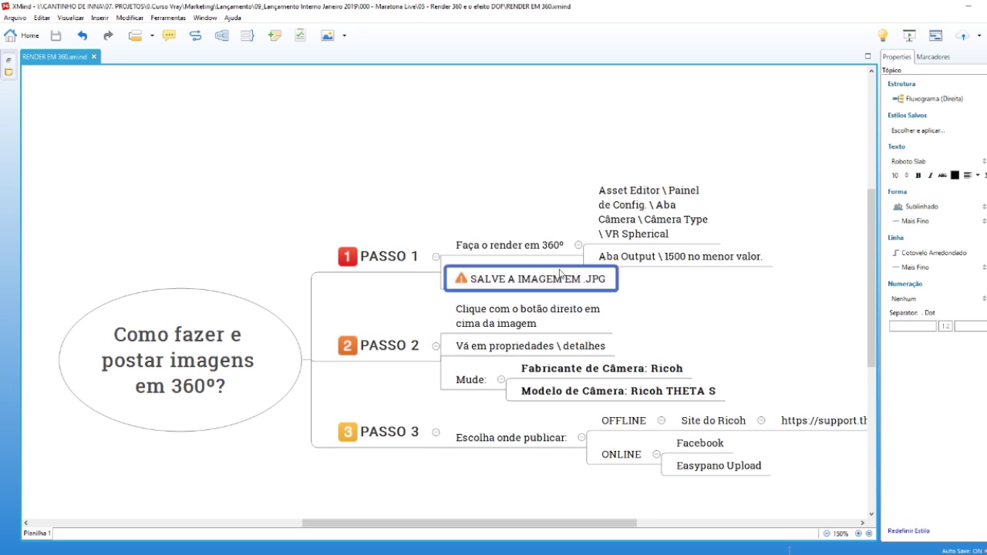
click(390, 263)
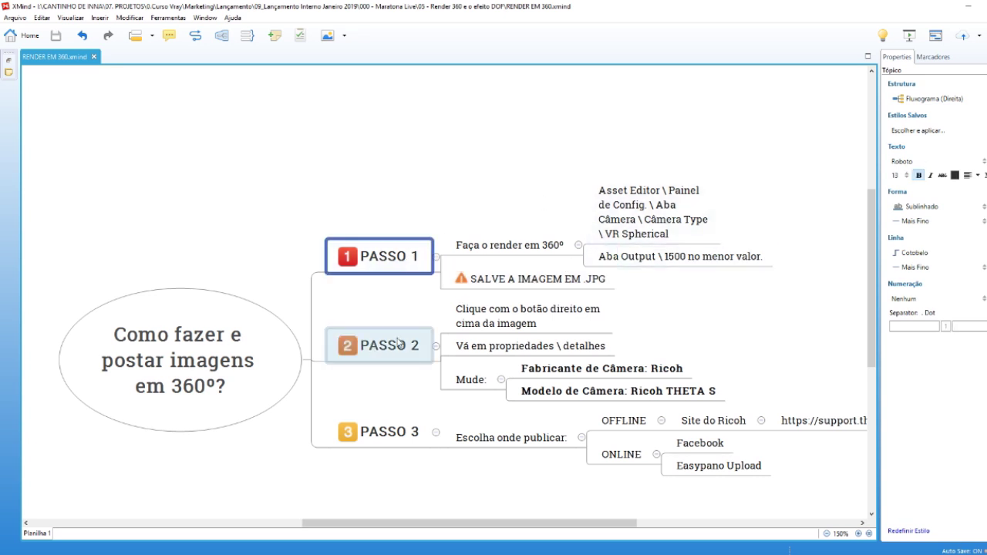
click(546, 280)
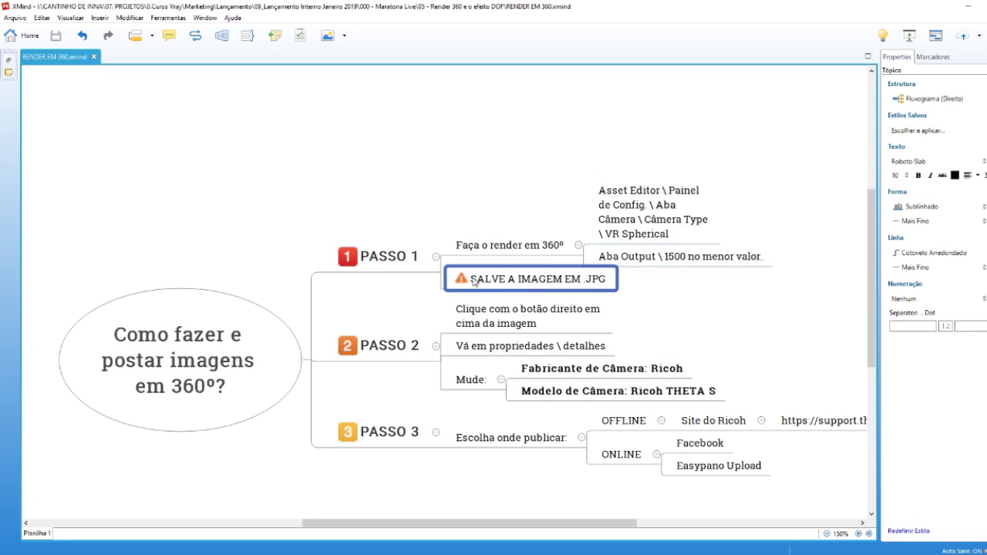
click(956, 176)
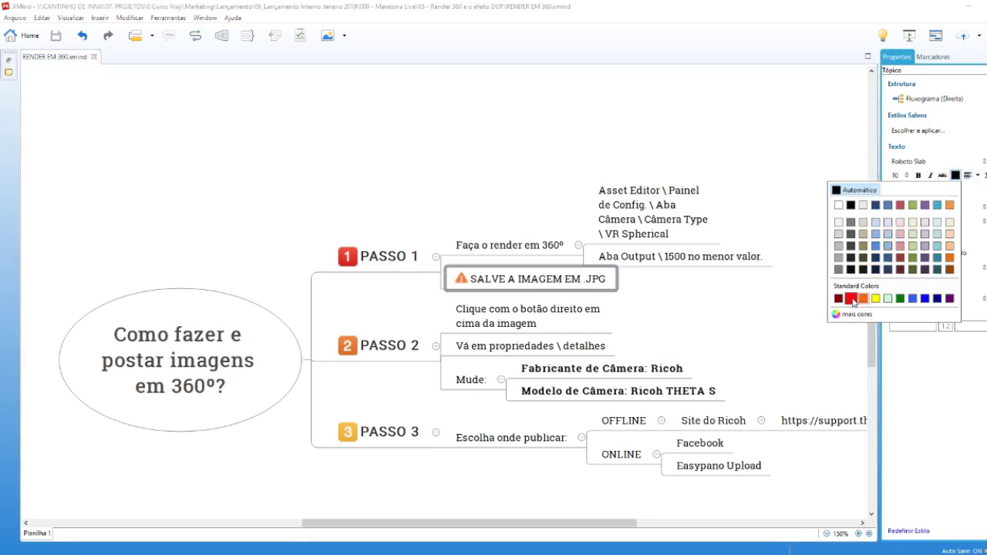
click(852, 299)
click(919, 175)
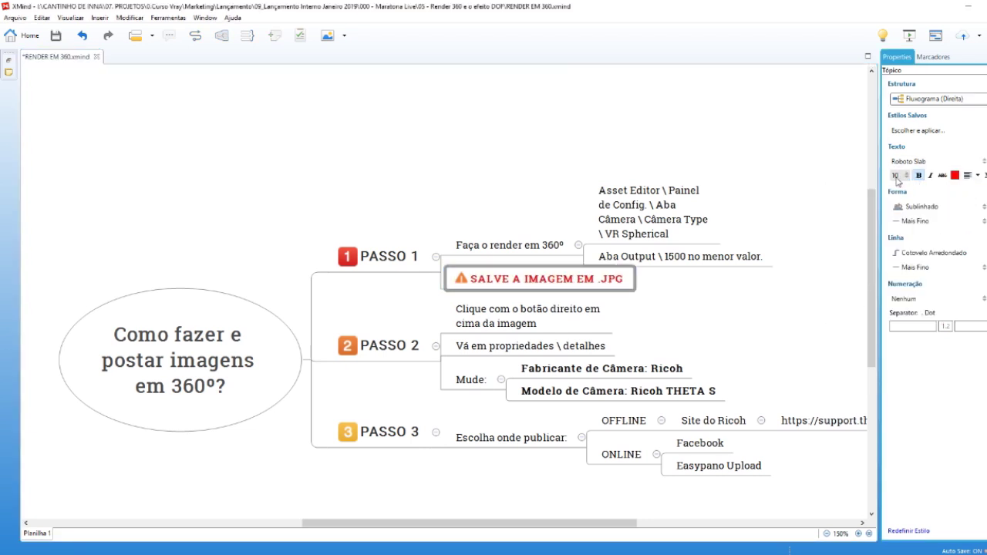
click(908, 175)
click(912, 243)
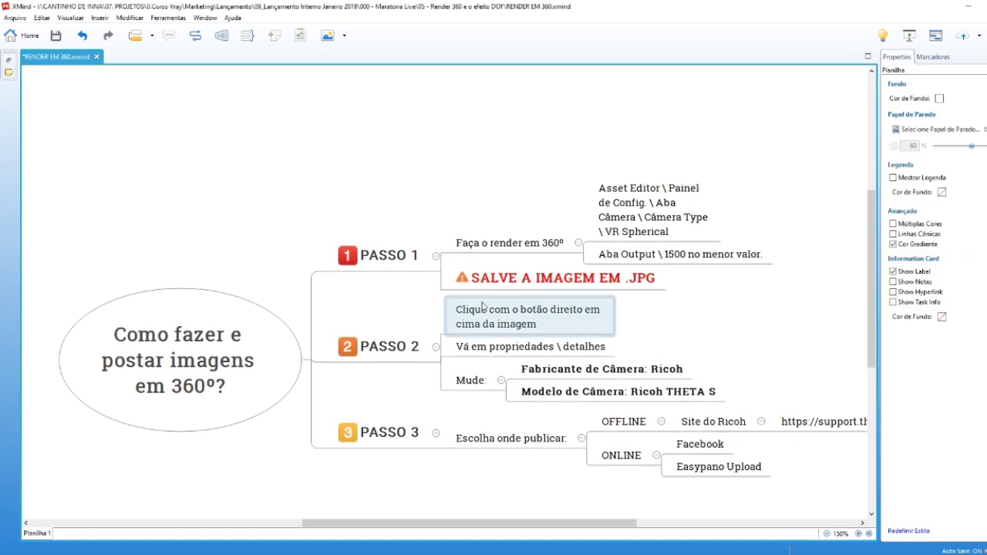
Deselect the topic and reposition the mind map view.
click(556, 285)
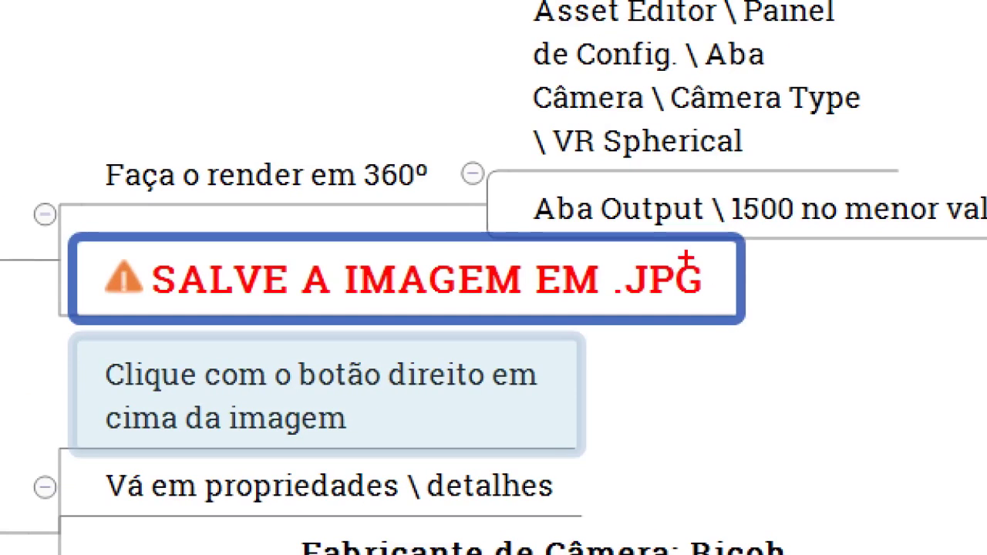
mouse_move(694, 259)
mouse_down()
mouse_move(602, 272)
mouse_move(729, 270)
mouse_move(629, 304)
mouse_move(605, 274)
mouse_move(652, 224)
mouse_move(775, 270)
mouse_move(629, 332)
mouse_move(613, 231)
mouse_move(710, 205)
mouse_move(779, 332)
mouse_up()
mouse_move(807, 293)
mouse_down()
mouse_move(632, 332)
mouse_move(640, 232)
mouse_move(632, 278)
mouse_up()
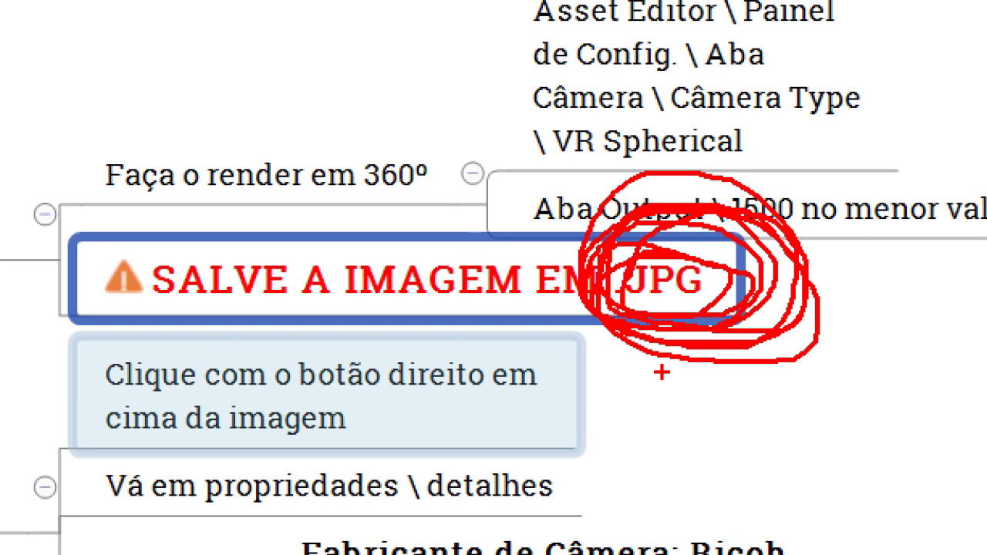
key(Escape)
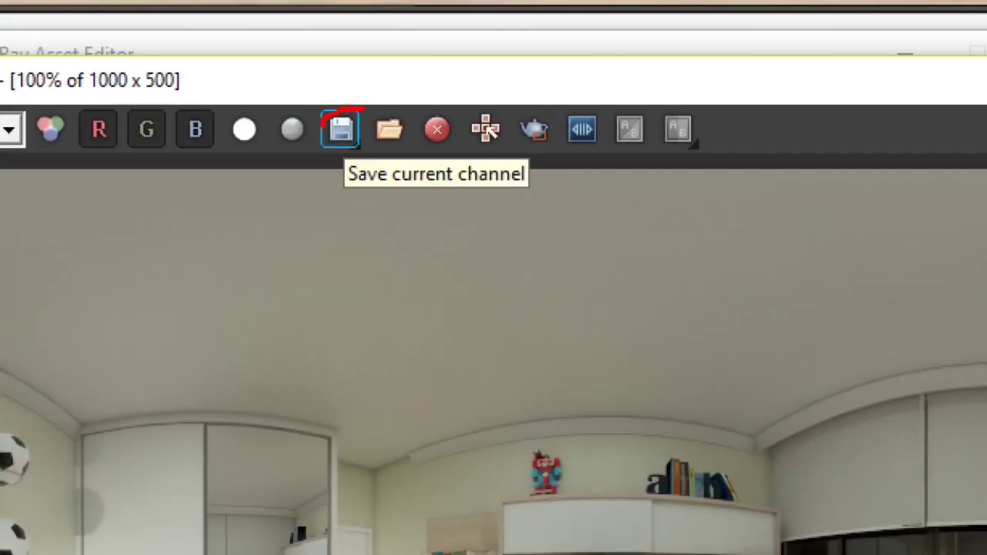
Open the save dialog for the rendered panorama and dismiss the render progress window.
click(340, 129)
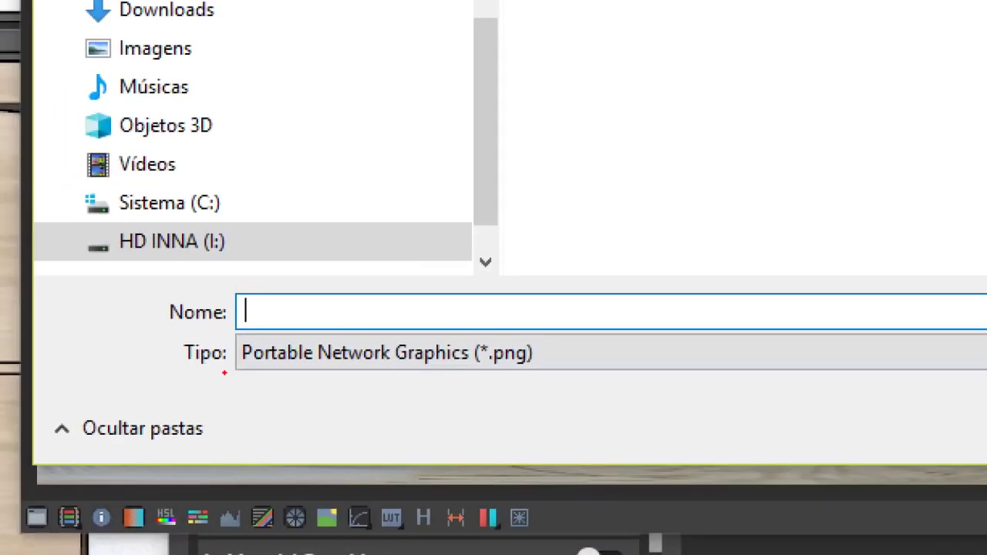
mouse_move(193, 334)
mouse_down()
mouse_move(305, 397)
mouse_move(156, 355)
mouse_up()
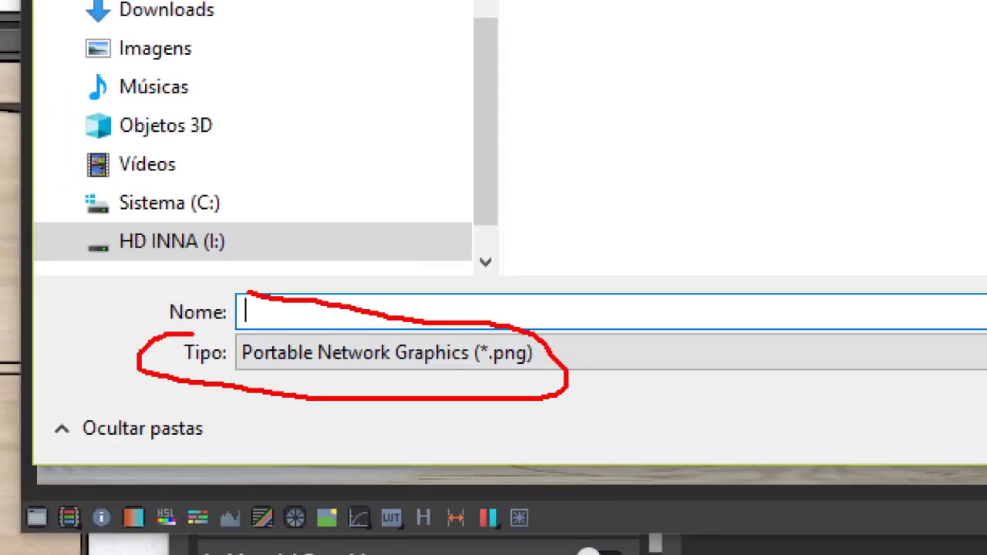
mouse_move(479, 370)
mouse_down()
mouse_move(512, 341)
mouse_move(540, 377)
mouse_up()
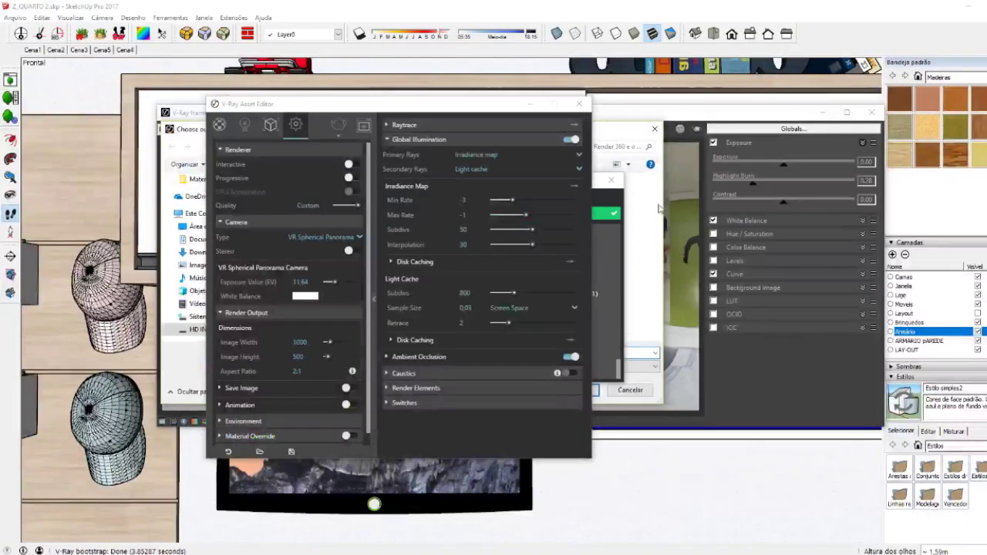
click(530, 104)
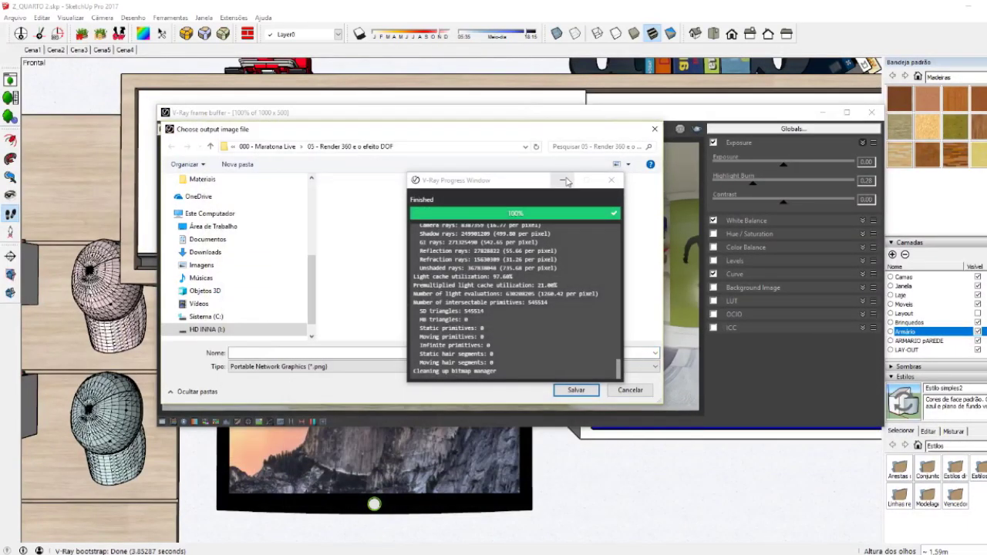
click(309, 367)
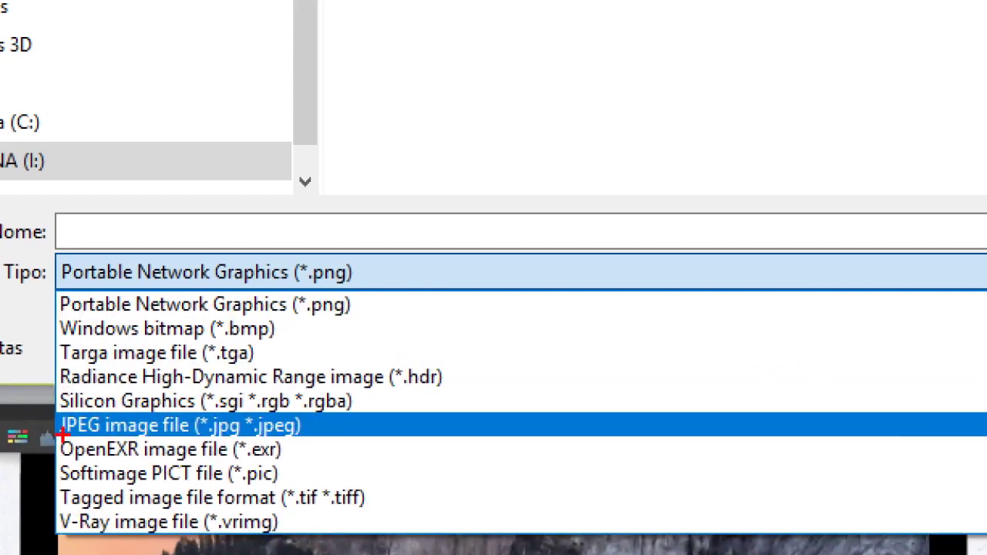
mouse_move(62, 434)
mouse_down()
mouse_move(303, 438)
mouse_move(289, 403)
mouse_move(46, 402)
mouse_move(58, 432)
mouse_up()
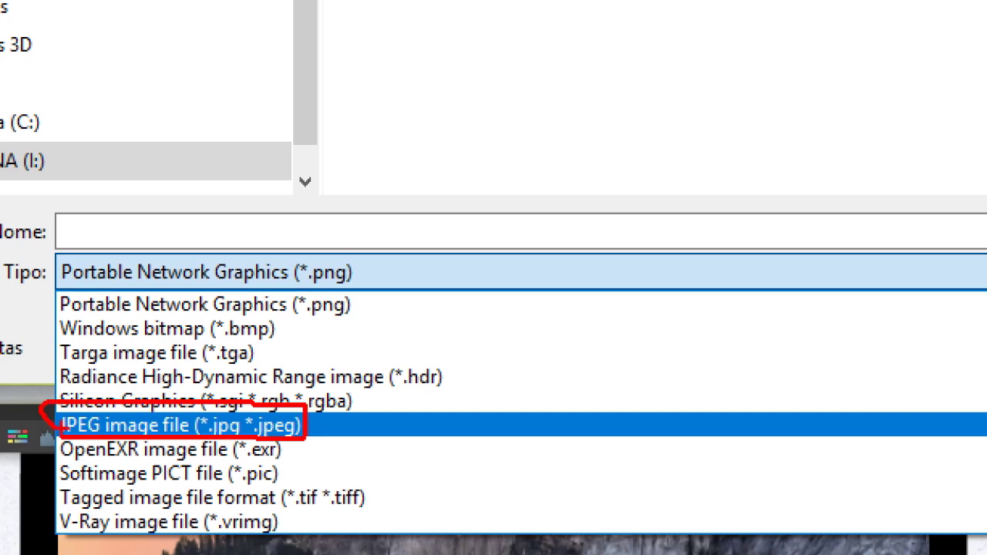
Save the panorama as a JPEG named 360 and bring its folder forward.
click(331, 367)
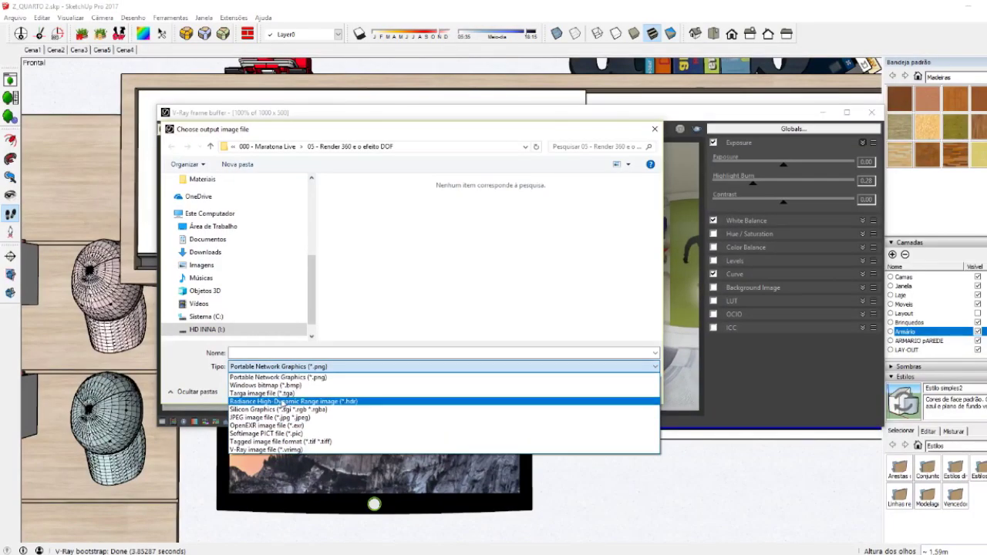
click(289, 402)
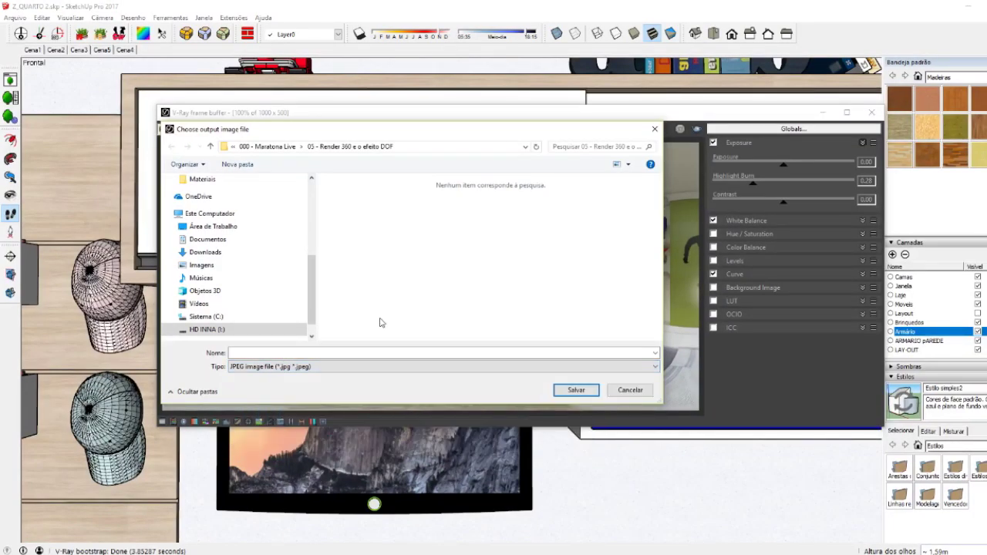
click(270, 353)
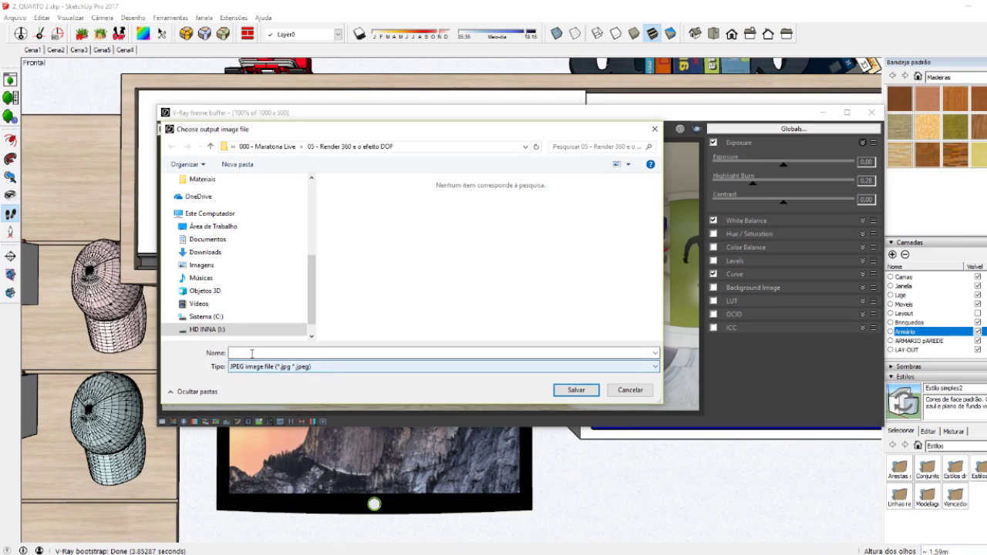
text(36)
key(Return)
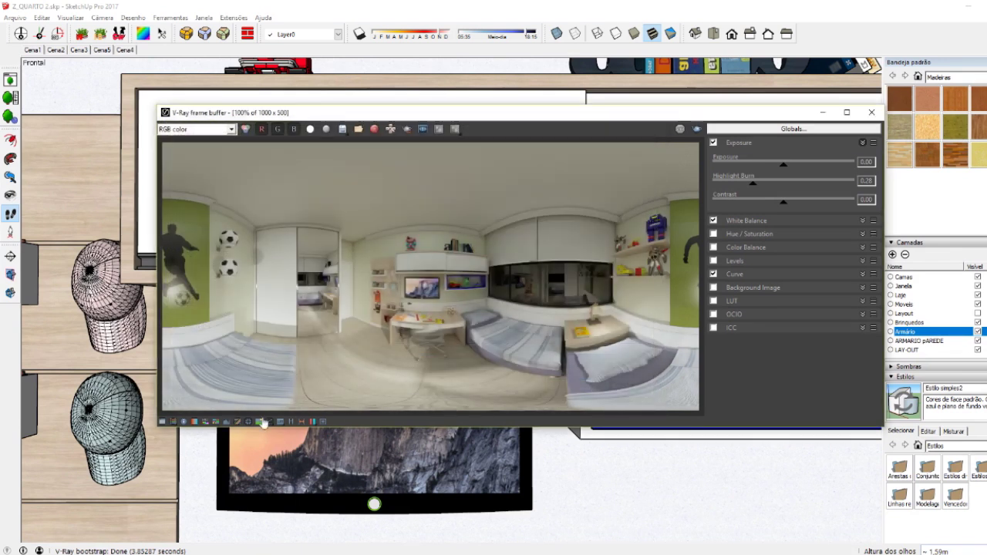
click(270, 512)
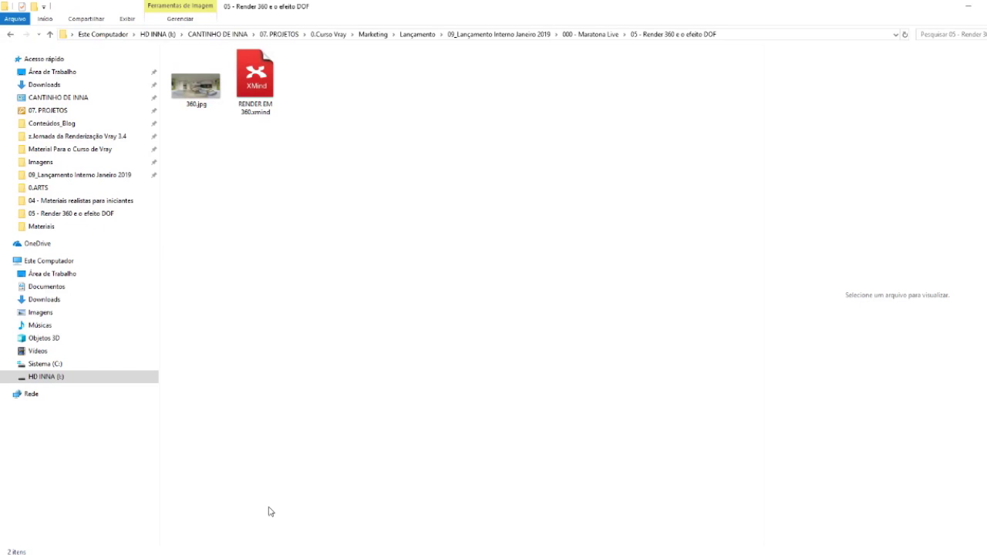
Enlarge the 360.jpg preview in Explorer, then bring the XMind posting-steps map forward.
click(205, 86)
drag(763, 181, 328, 226)
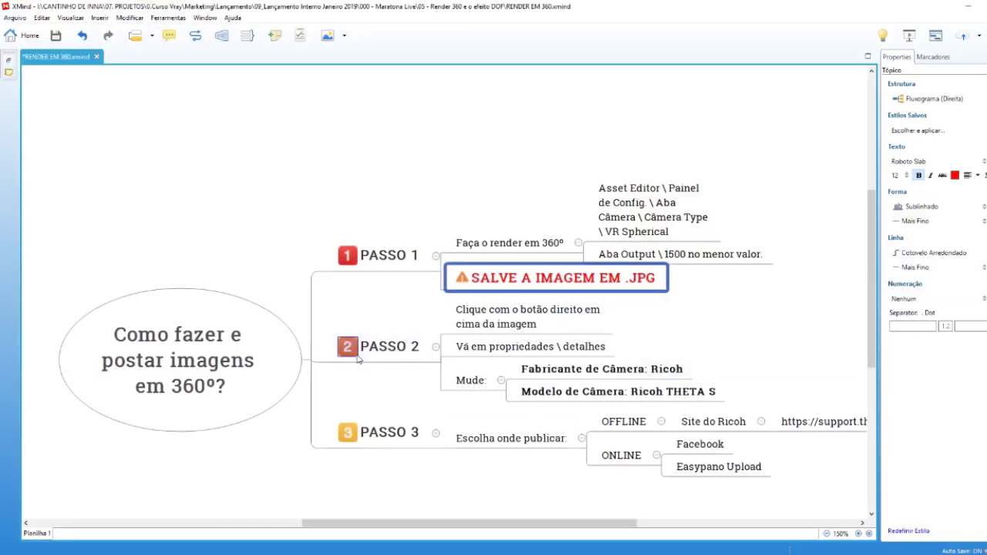
click(361, 358)
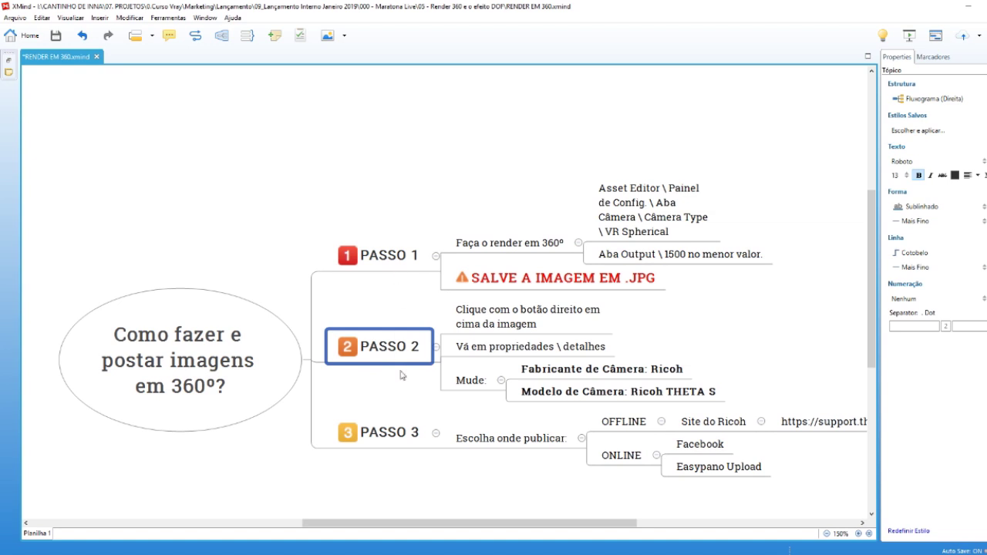
Snap the XMind map to the right half and the image folder to the left.
drag(608, 6, 986, 231)
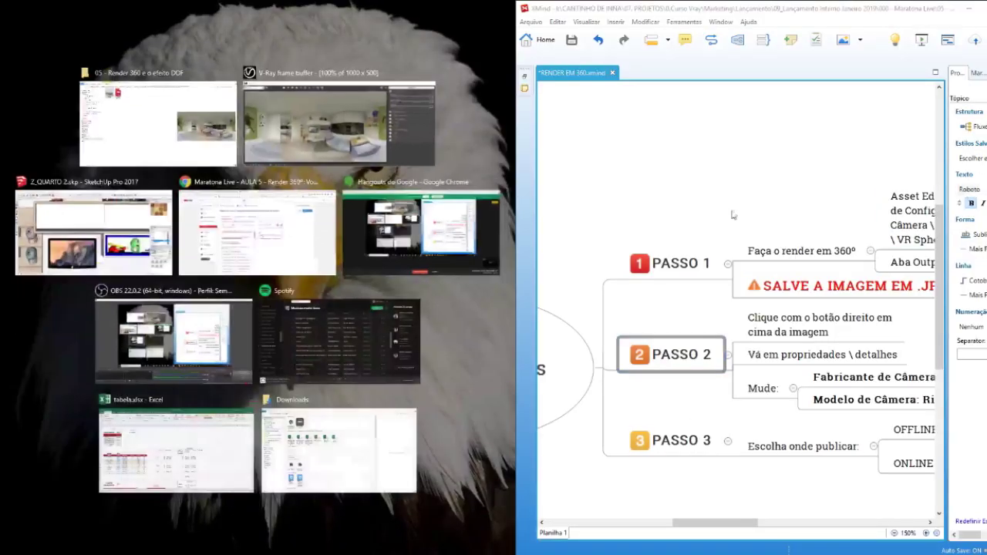
click(202, 133)
drag(729, 523, 765, 525)
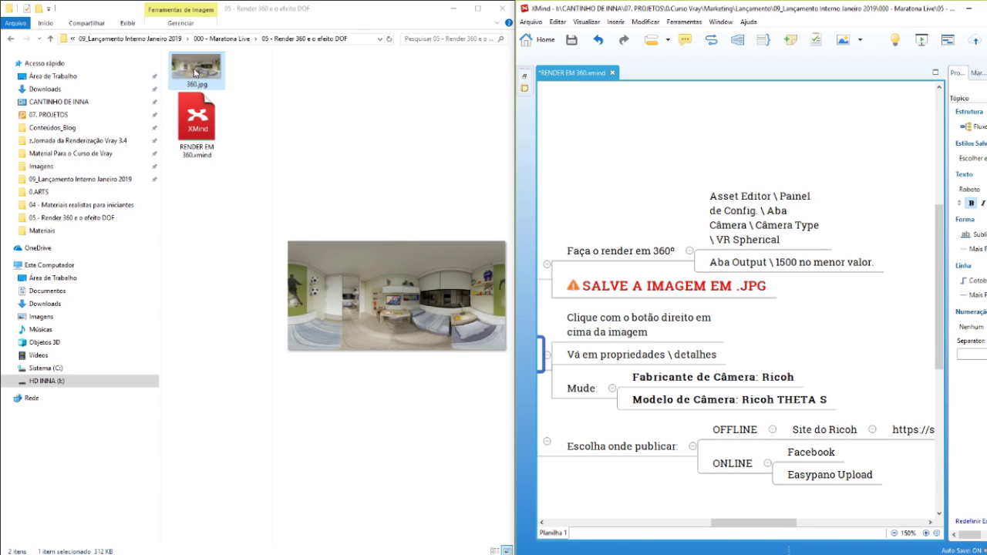
Open the Properties of 360.jpg, a 312 KB JPG file.
right_click(196, 73)
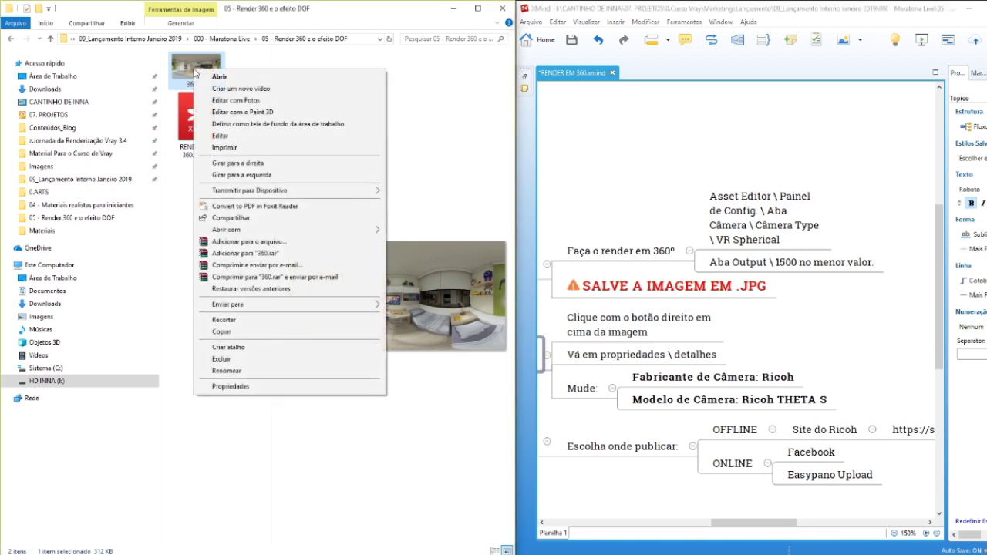
click(236, 387)
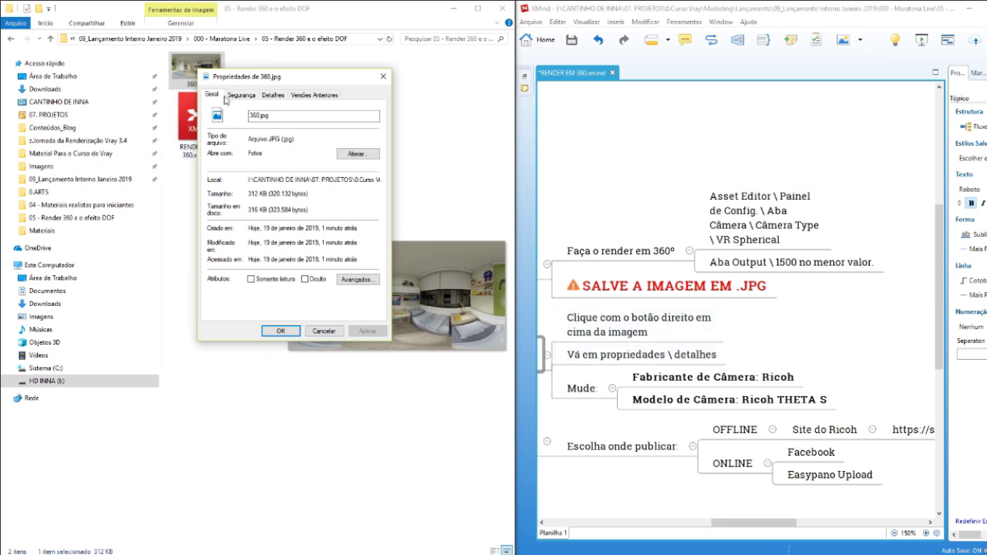
click(383, 77)
right_click(205, 77)
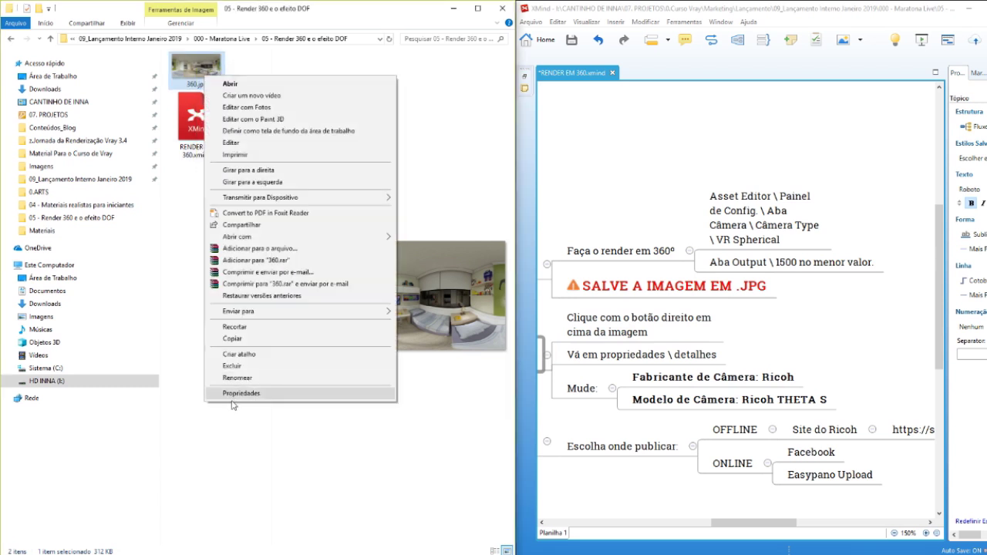
click(241, 395)
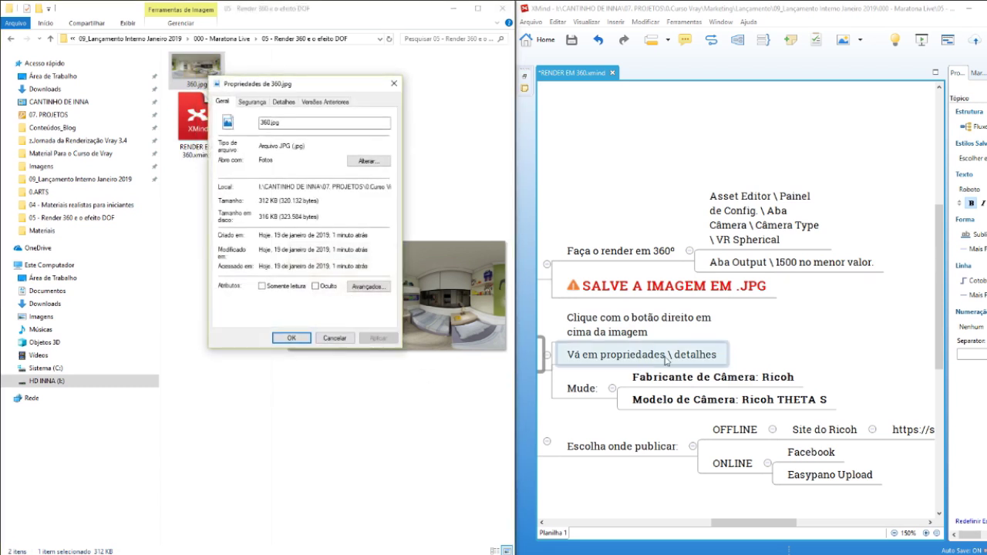
On 360.jpg's Detalhes tab, enter Ricoh as the camera maker (Fabricante da câmera).
click(283, 101)
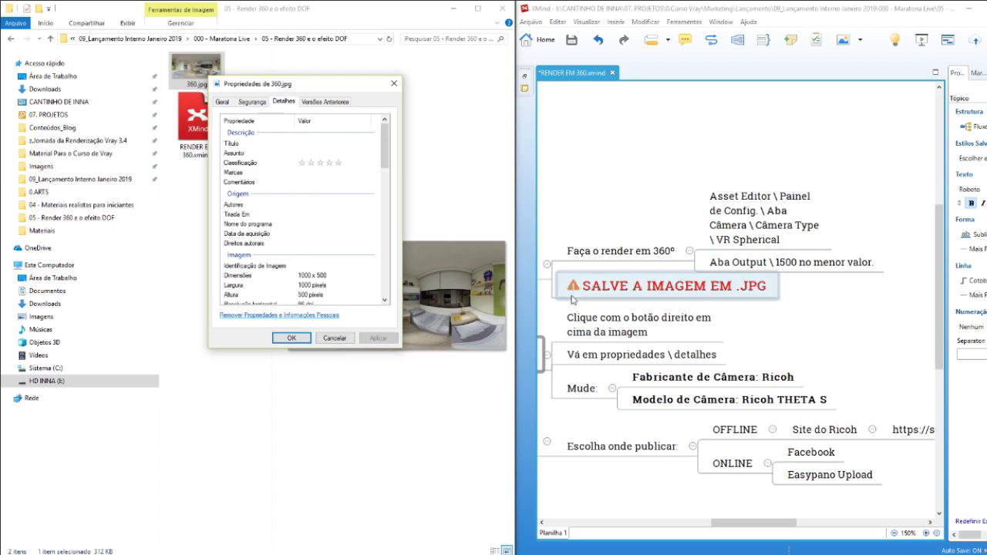
click(584, 394)
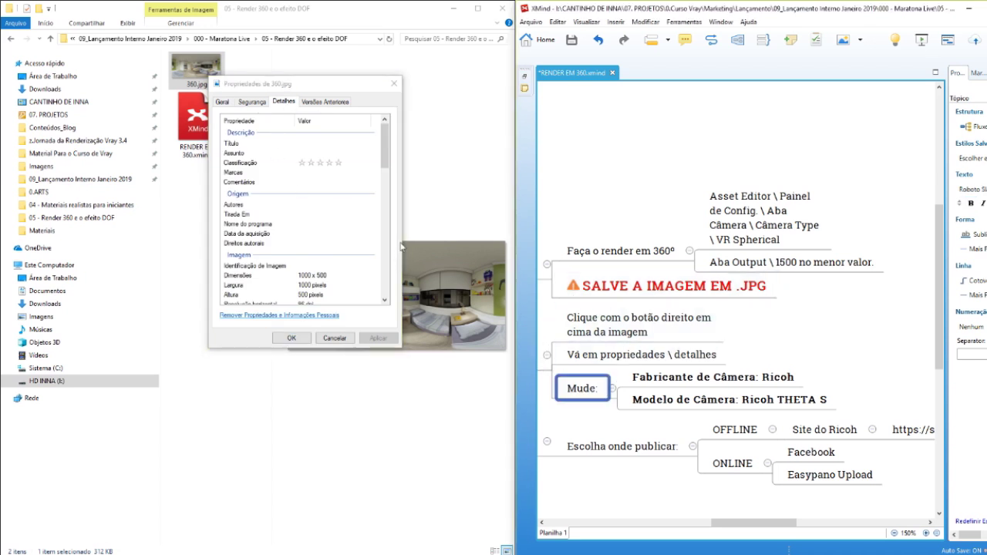
drag(388, 159, 388, 213)
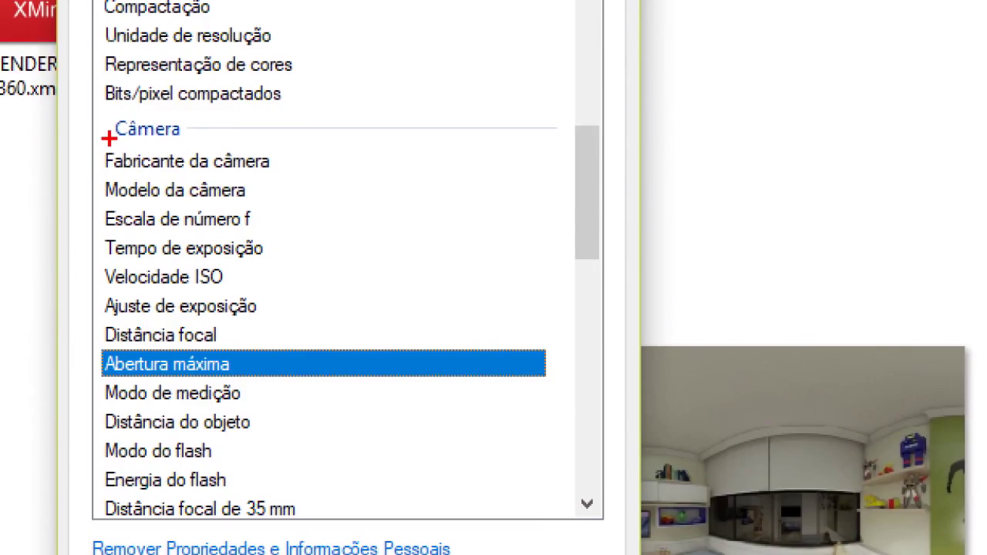
mouse_move(109, 138)
mouse_down()
mouse_move(93, 171)
mouse_move(113, 202)
mouse_up()
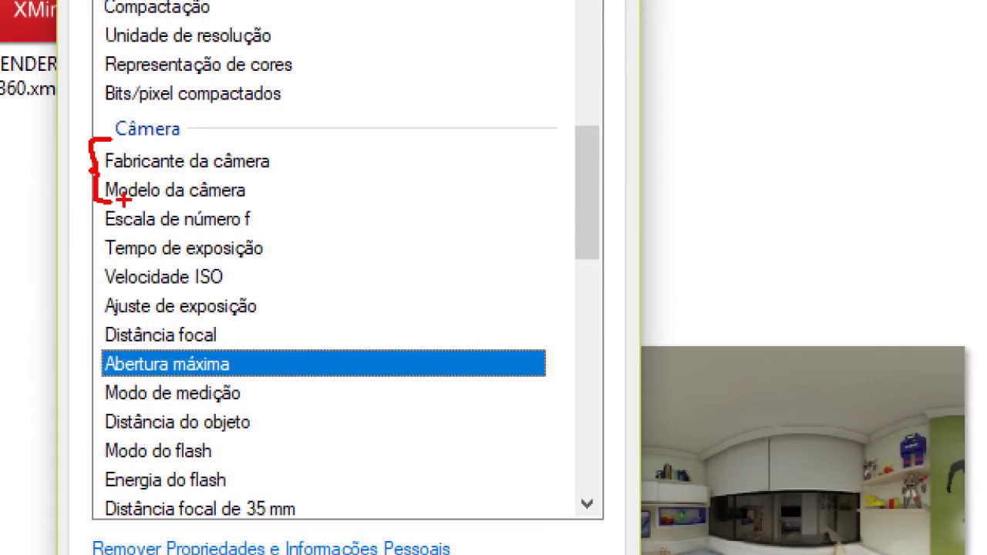
drag(206, 174, 277, 176)
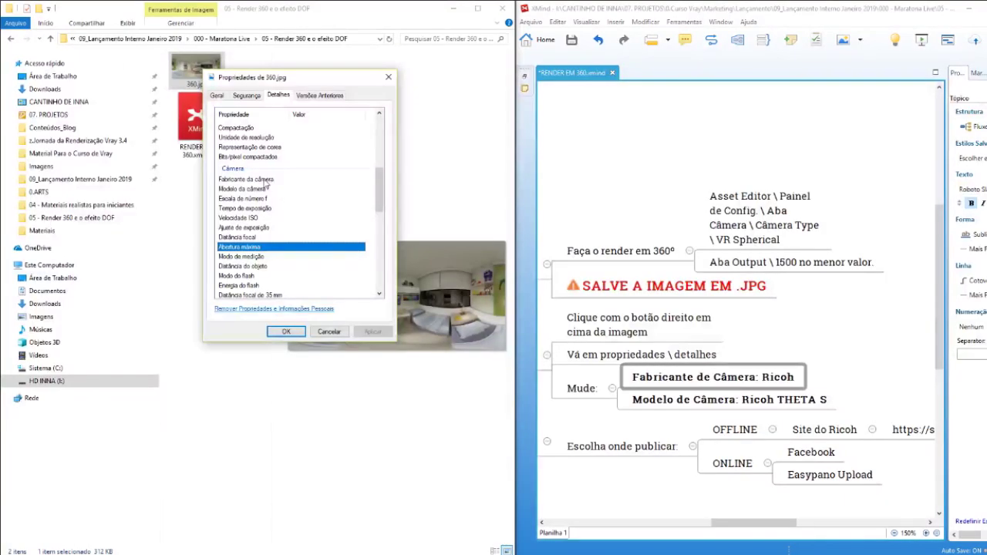
click(277, 182)
click(266, 182)
click(305, 180)
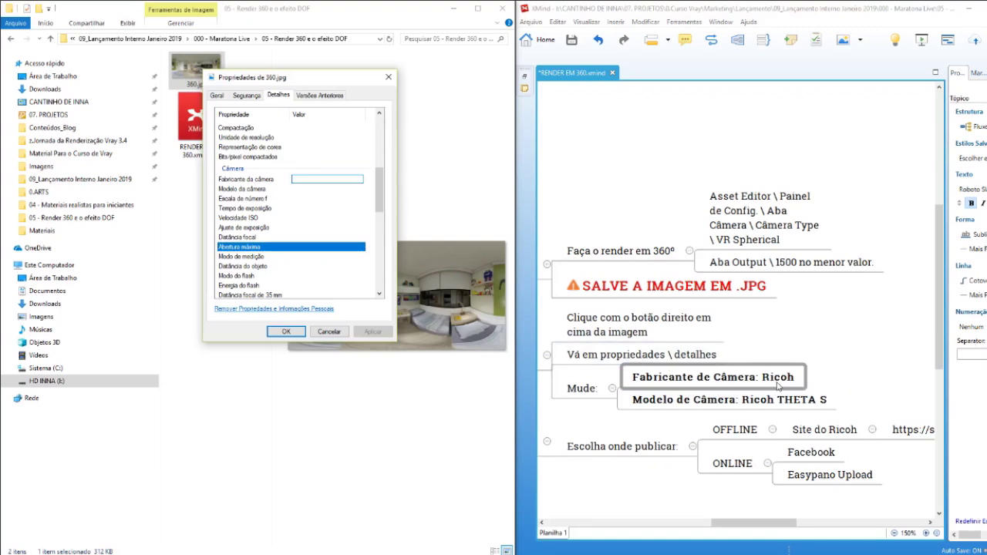
key(ctrl+1)
mouse_move(698, 355)
mouse_down()
mouse_move(655, 356)
mouse_move(640, 376)
mouse_move(760, 378)
mouse_move(679, 356)
mouse_up()
key(Escape)
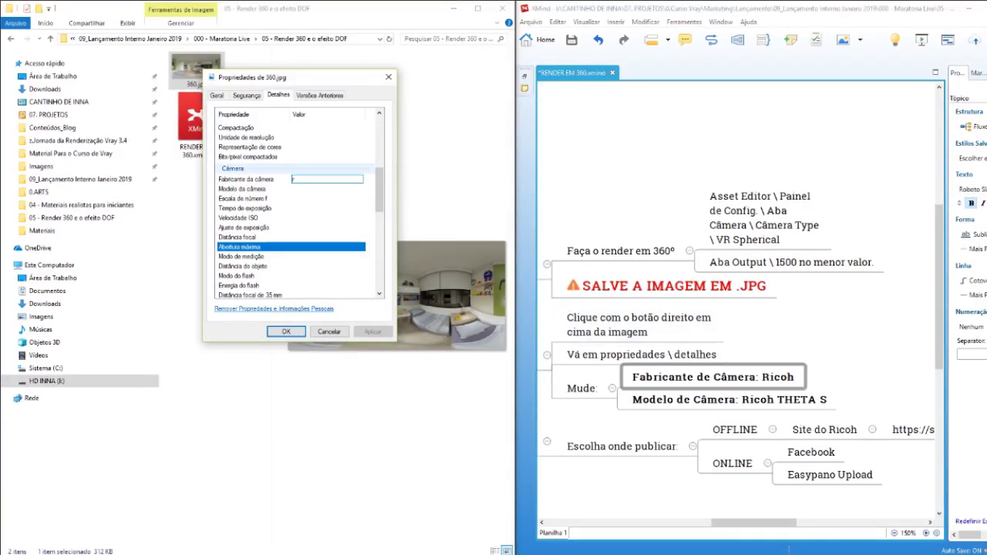
text(Ricoh)
Enter Ricoh THETA S as the camera model and save the properties with OK.
key(ctrl+1)
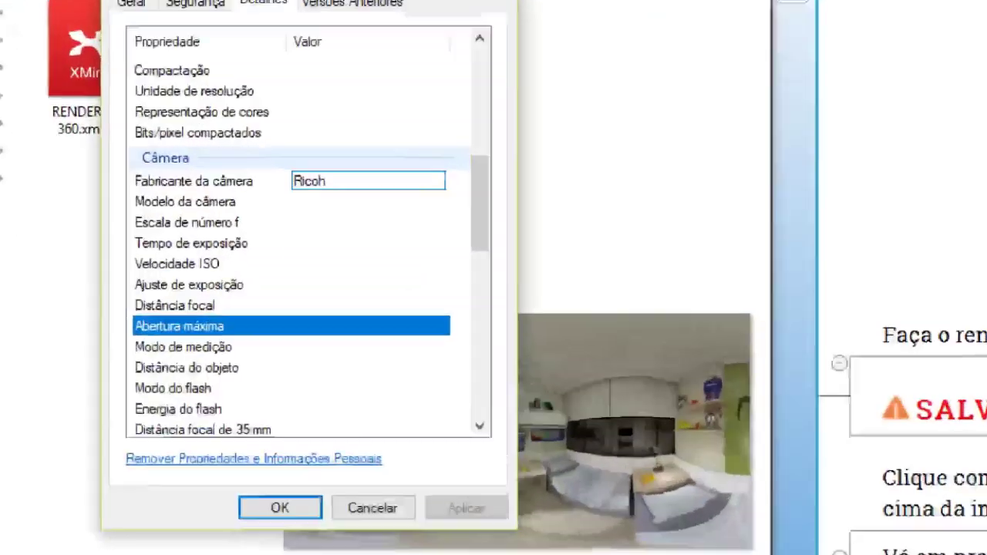
drag(216, 182, 325, 188)
drag(474, 214, 513, 213)
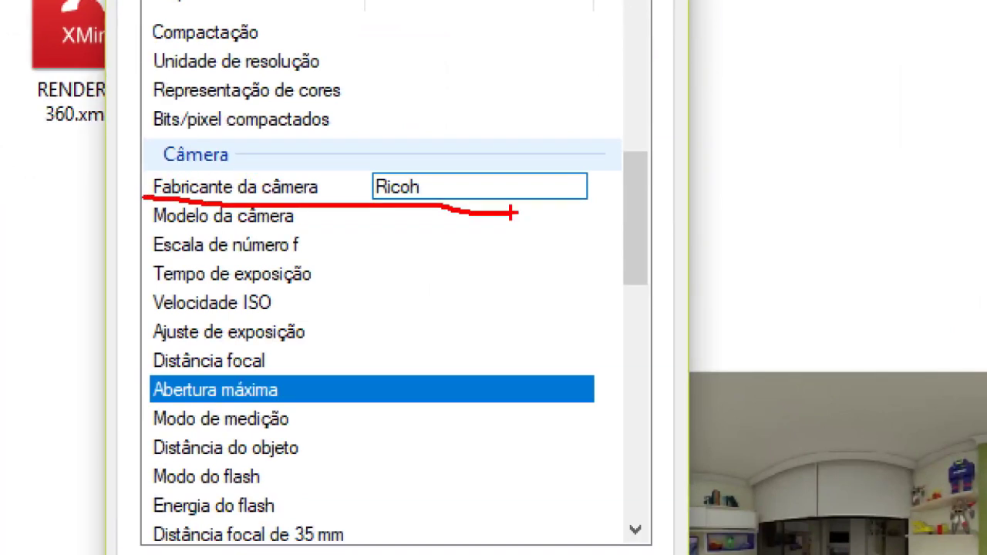
key(Escape)
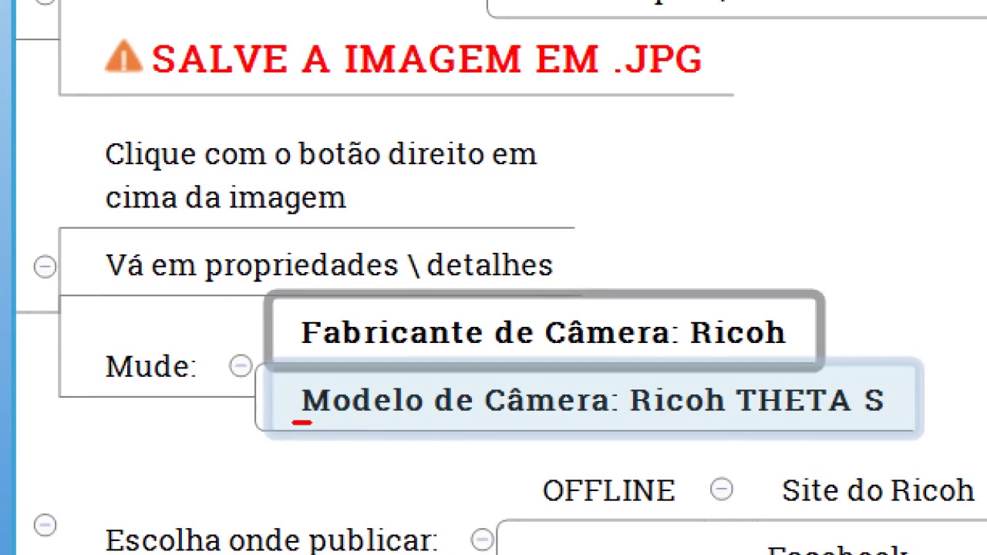
drag(294, 423, 884, 421)
text(Ricoh THETA S)
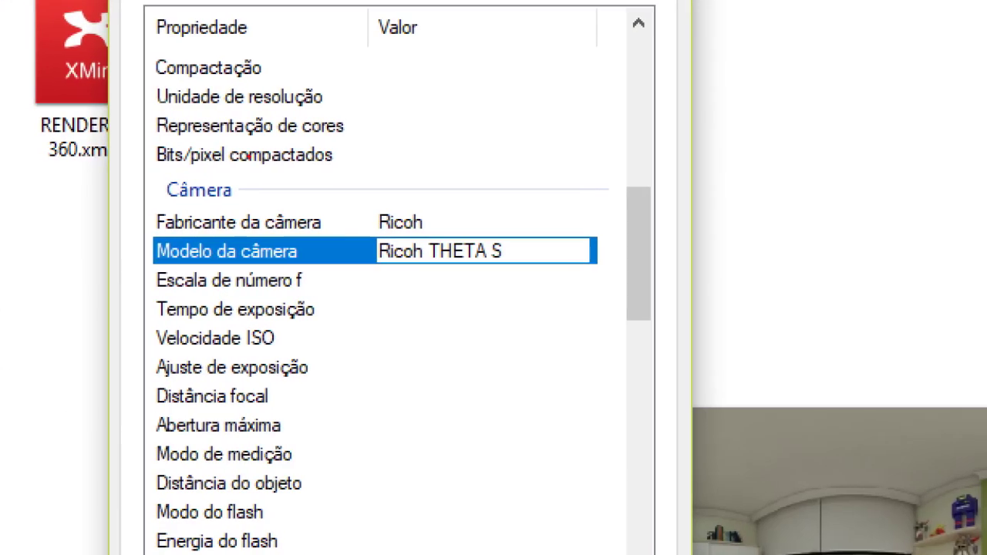
drag(364, 251, 373, 206)
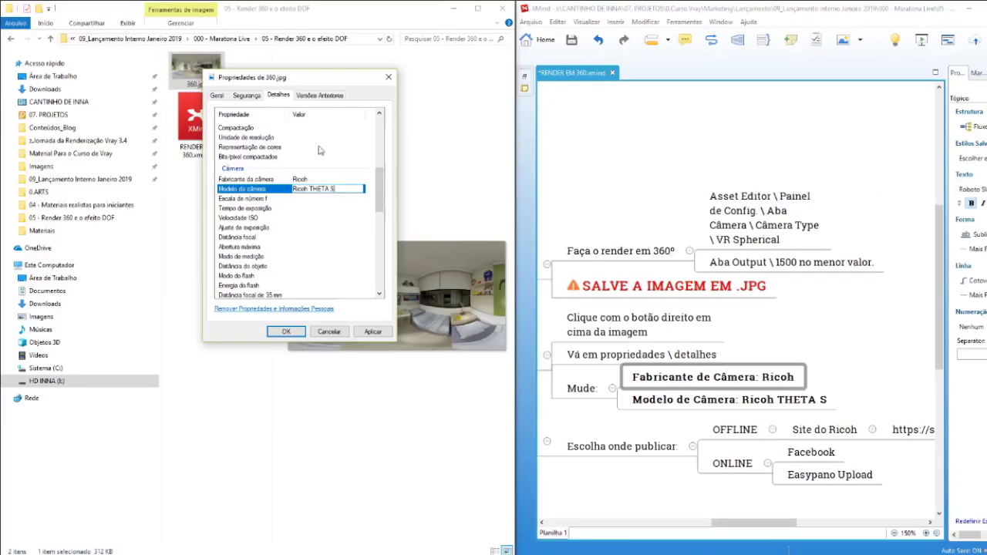
click(341, 199)
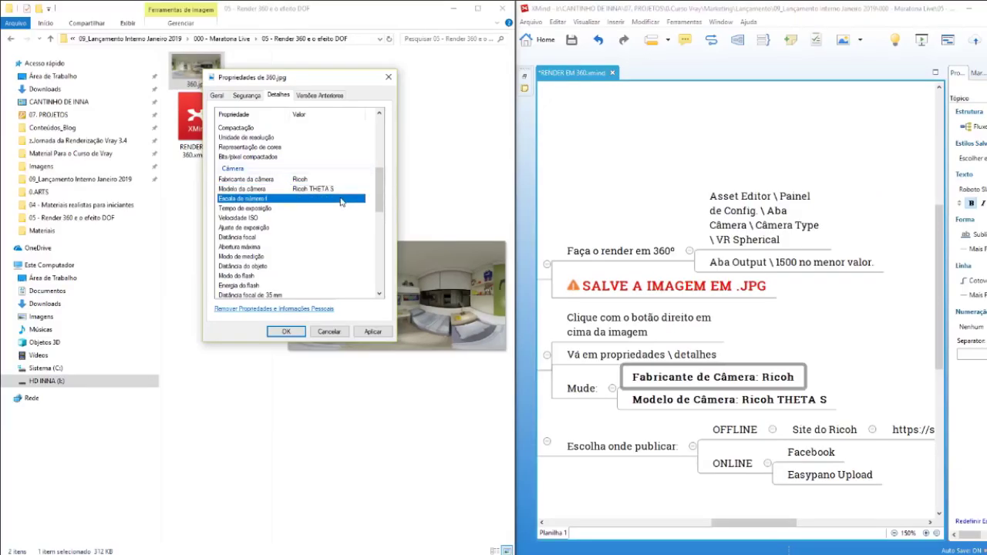
click(287, 334)
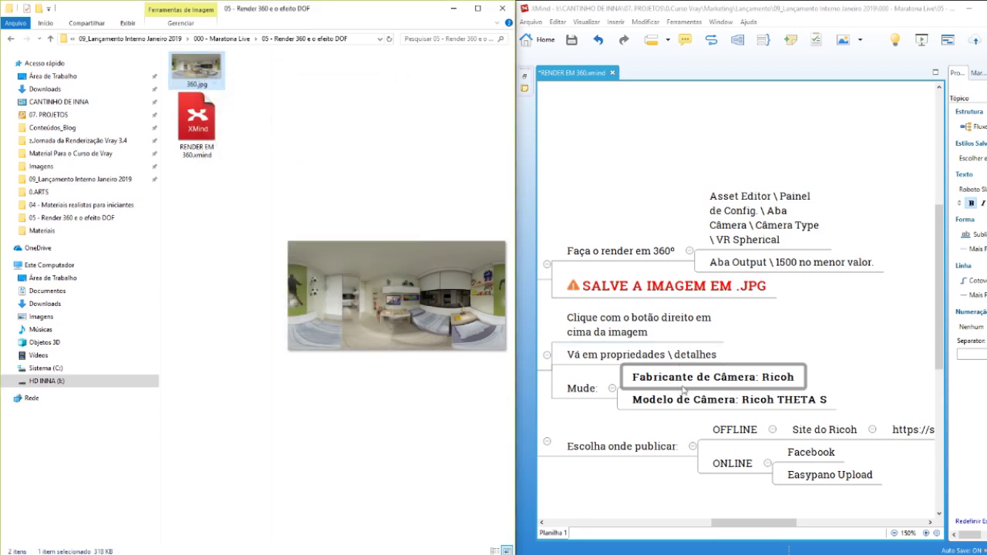
Maximize the XMind map and go through the Escolha onde publicar options, OFFLINE and ONLINE.
key(super+Up)
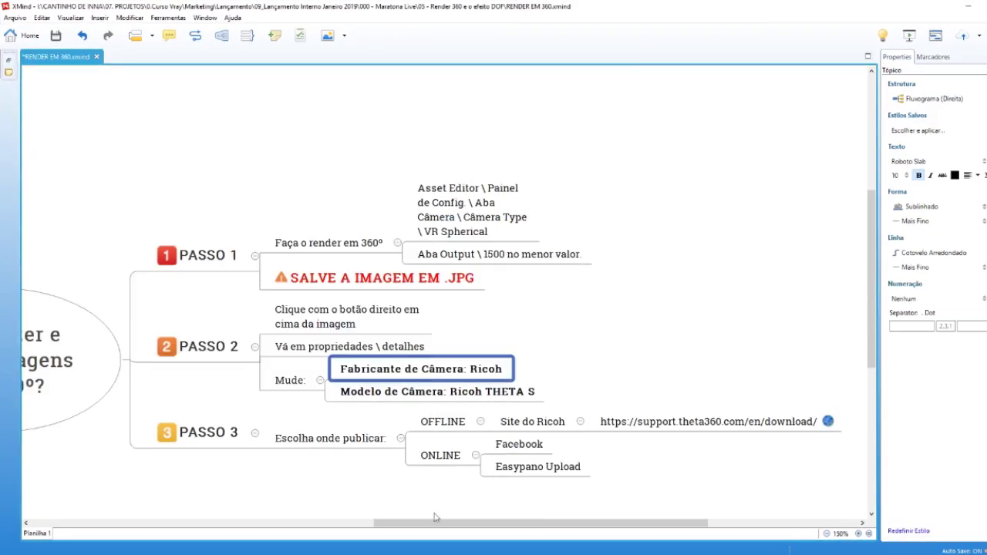
drag(467, 525, 422, 525)
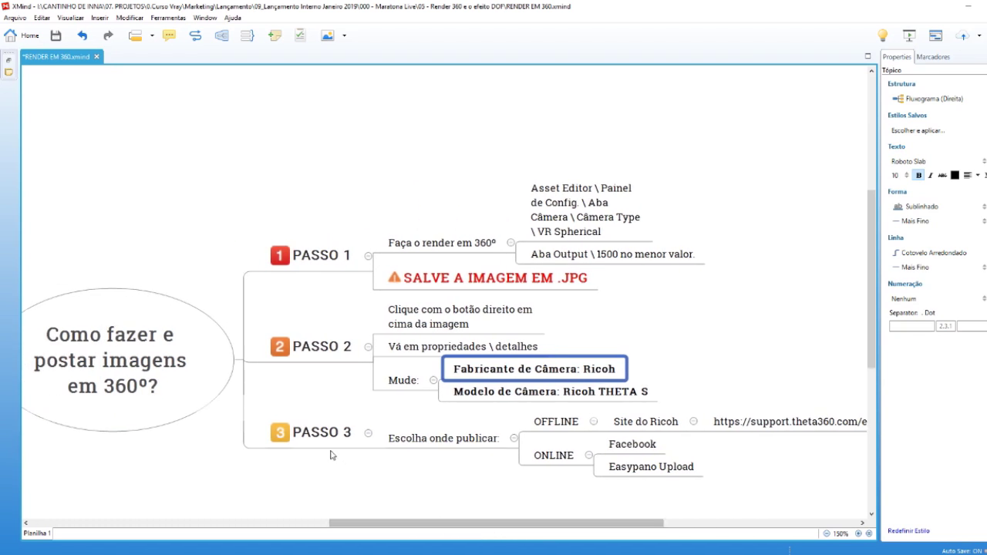
scroll(331, 455, down, 3)
click(442, 308)
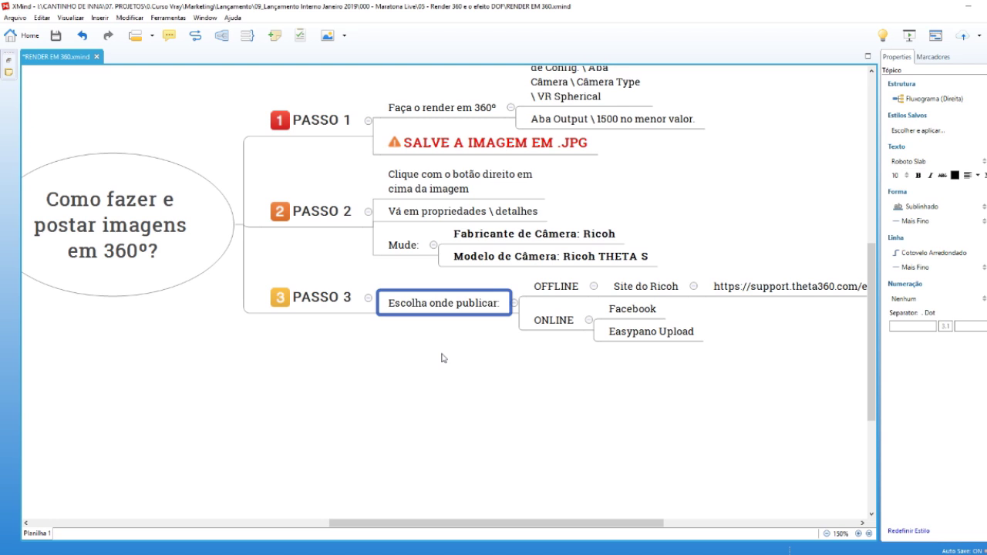
key(Right)
key(Down)
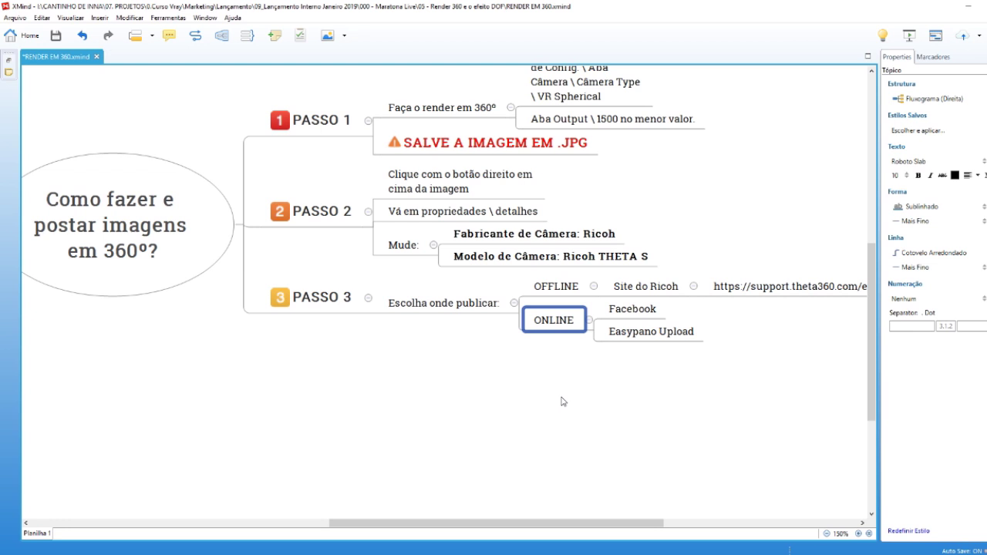
drag(562, 402, 421, 470)
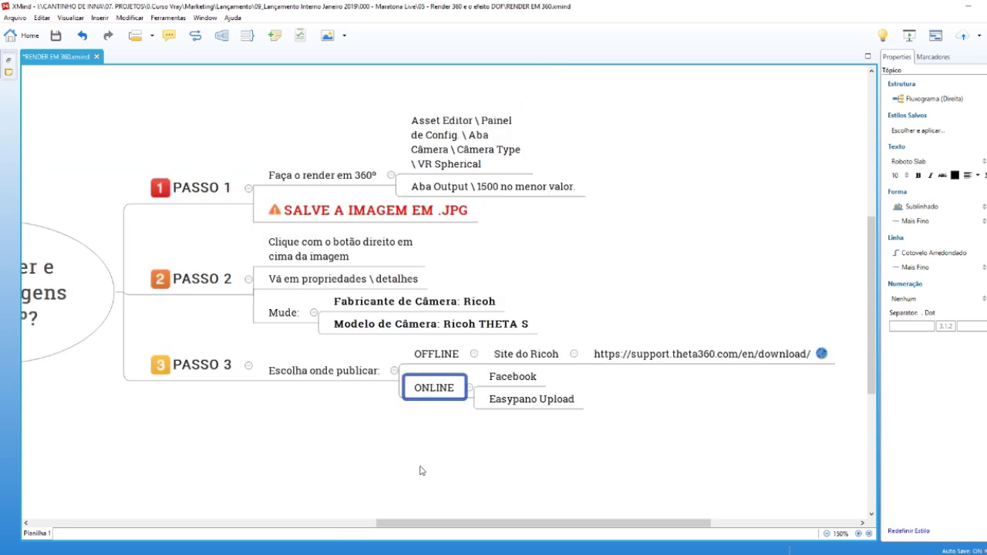
click(436, 361)
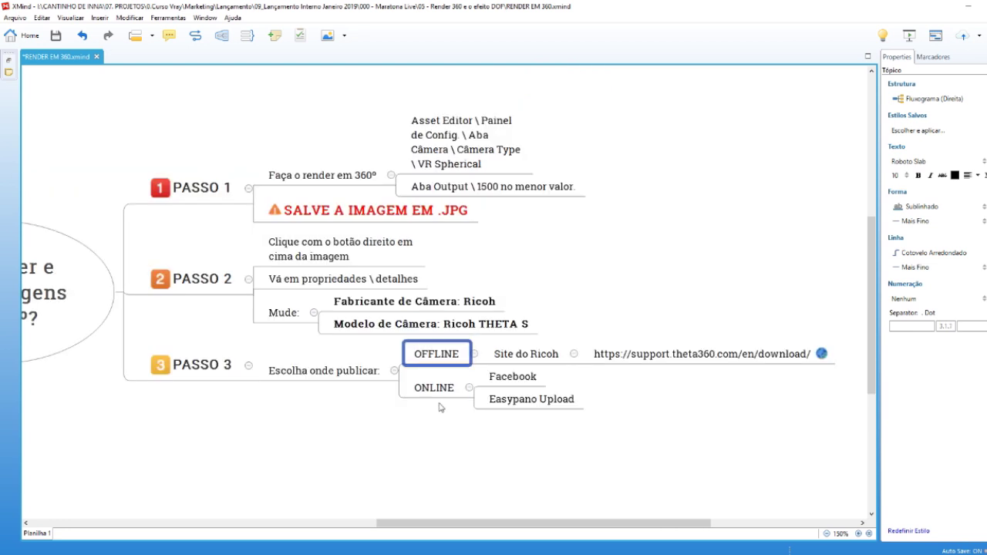
click(438, 392)
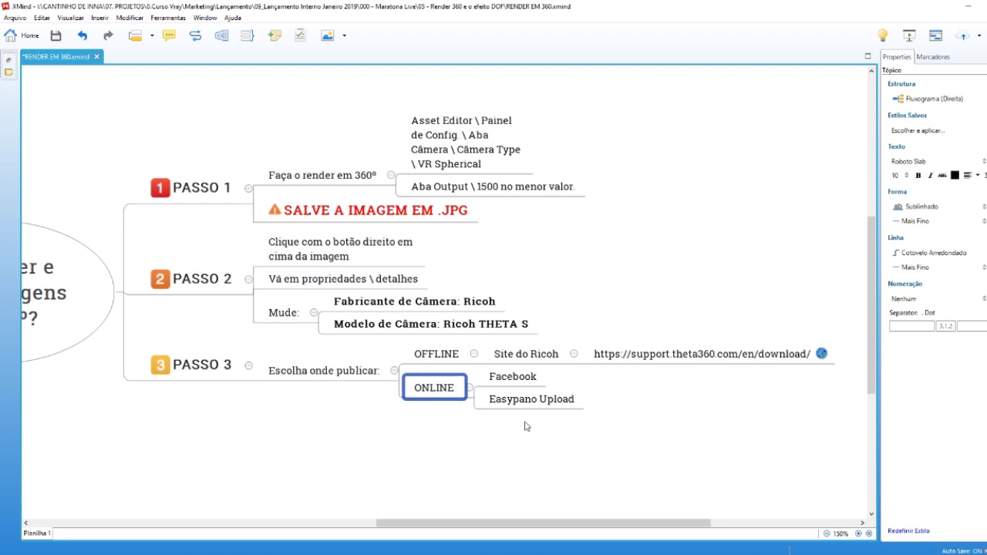
Highlight the Easypano Upload topic, then bring the 360.jpg folder forward in File Explorer.
drag(525, 426, 484, 371)
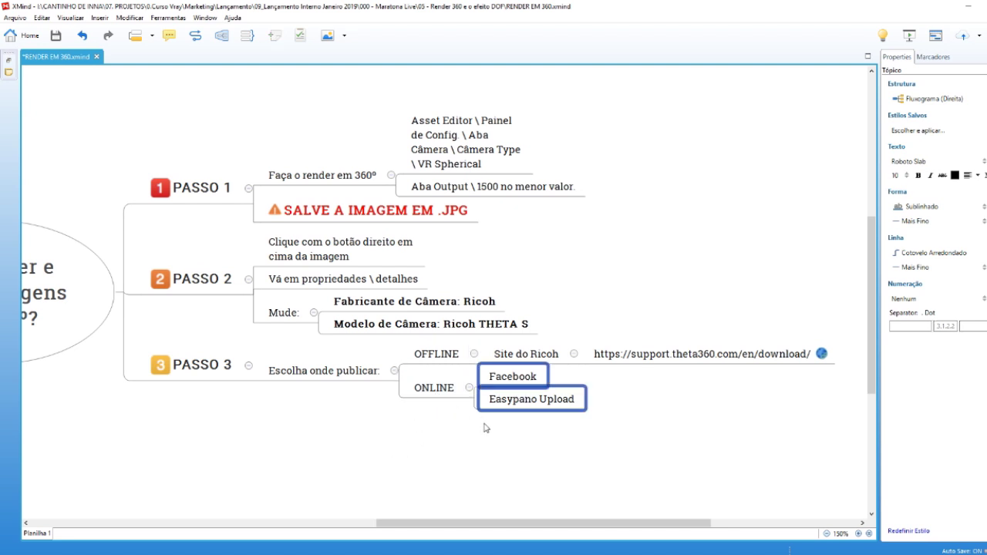
click(488, 407)
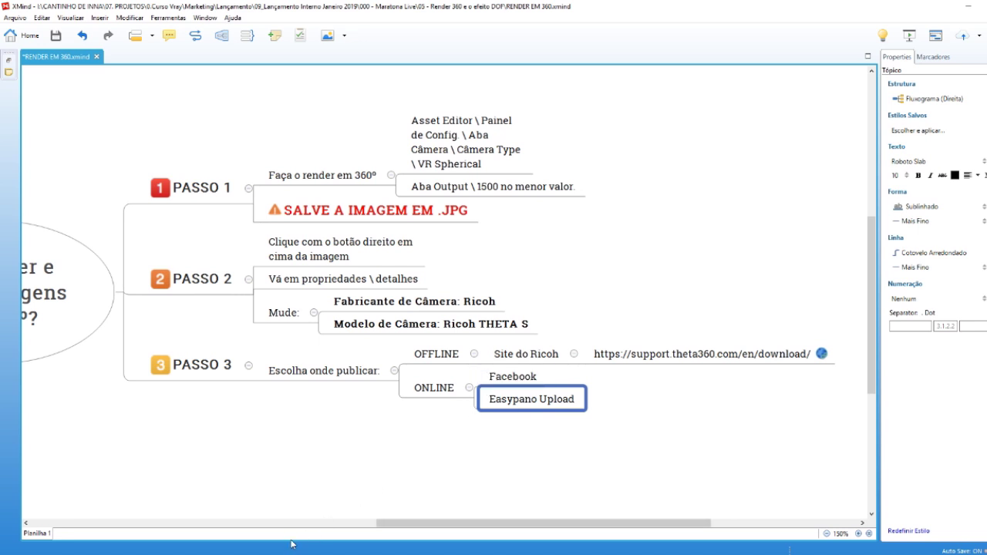
click(274, 513)
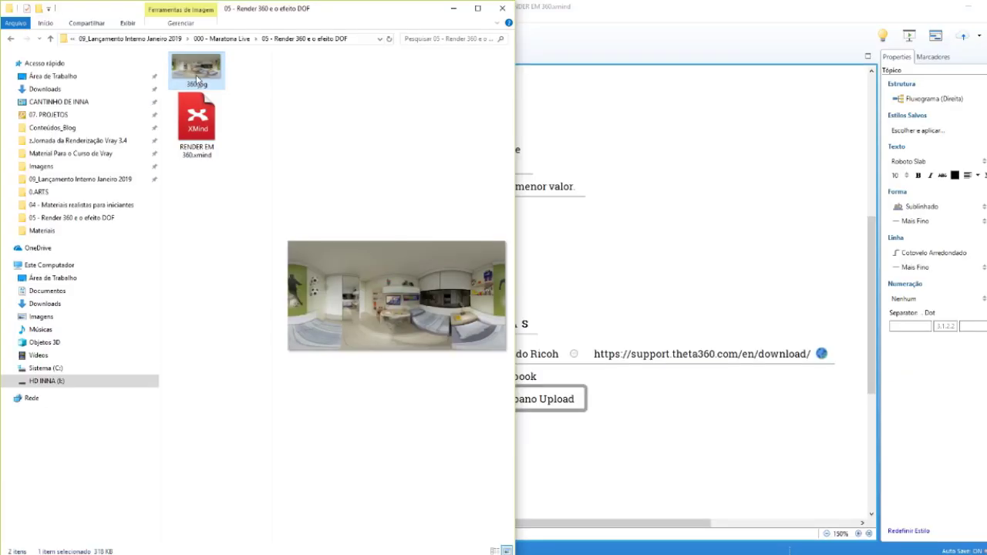
Open the Detalhes tab in 360.jpg's Propriedades.
double_click(196, 75)
click(205, 81)
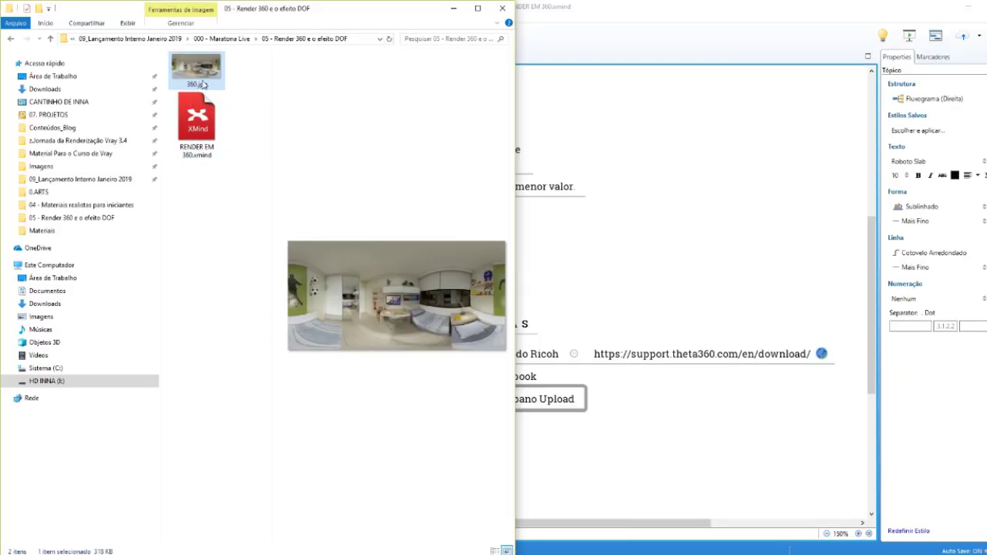
click(216, 230)
right_click(211, 78)
click(238, 390)
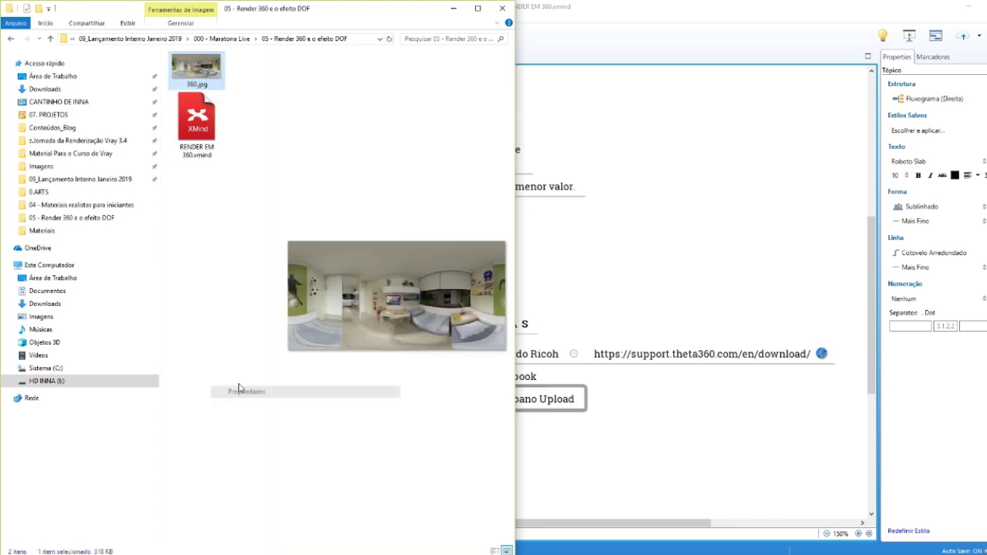
click(288, 100)
Review the metadata, close the properties, and start a new post on the Facebook page.
scroll(358, 157, down, 2)
scroll(332, 181, down, 3)
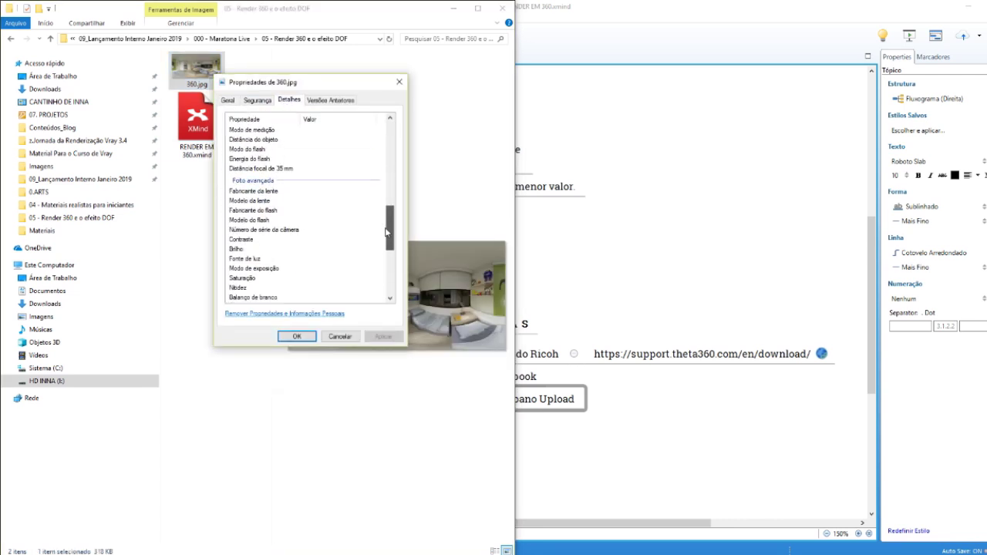
scroll(303, 203, down, 2)
click(399, 82)
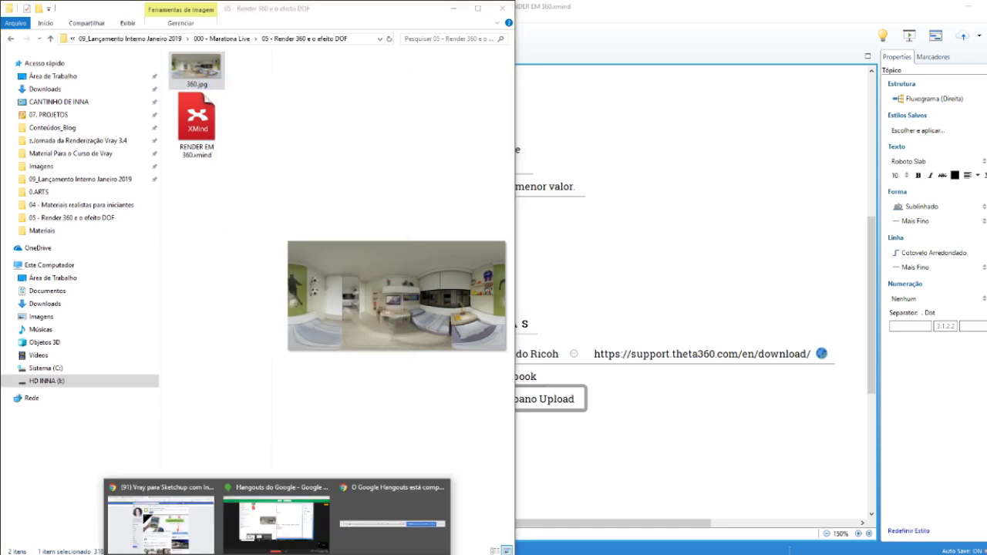
click(187, 515)
click(417, 415)
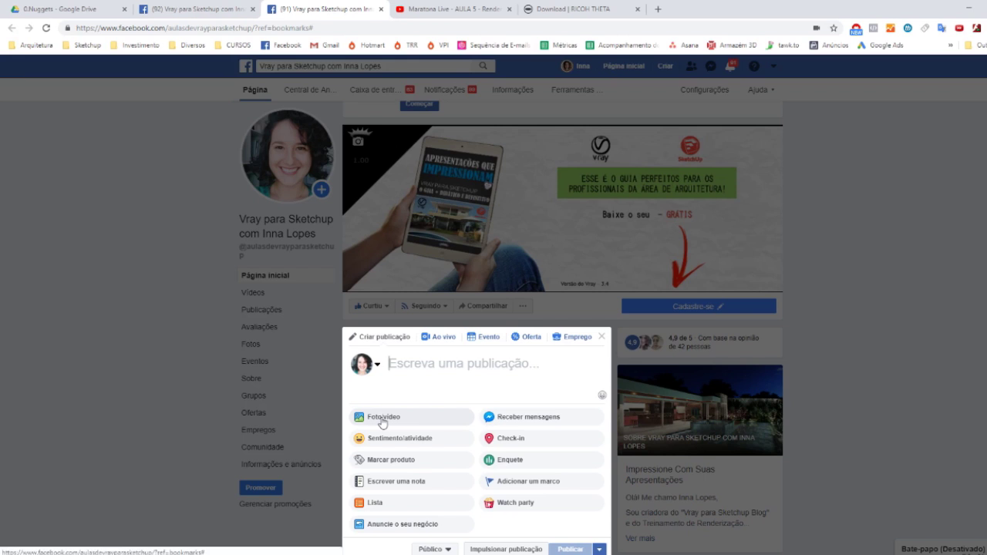
Attach 360.jpg to a new Facebook page post captioned Teste and publish it.
click(382, 420)
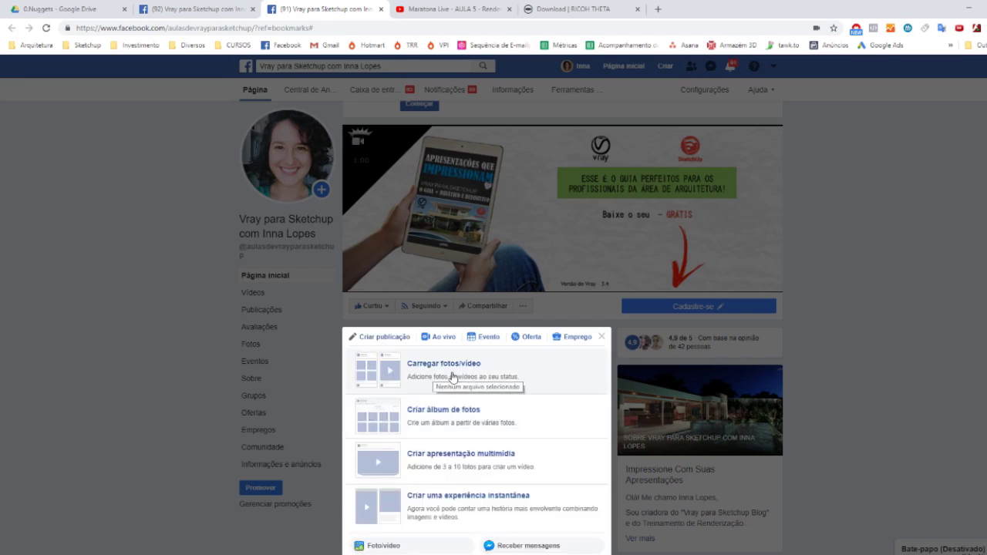
click(451, 378)
click(349, 198)
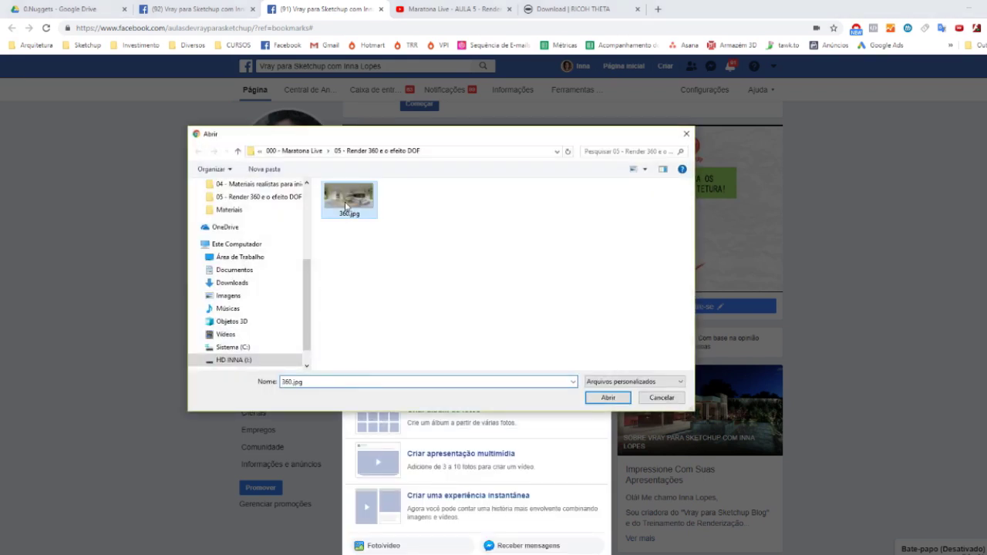
click(608, 397)
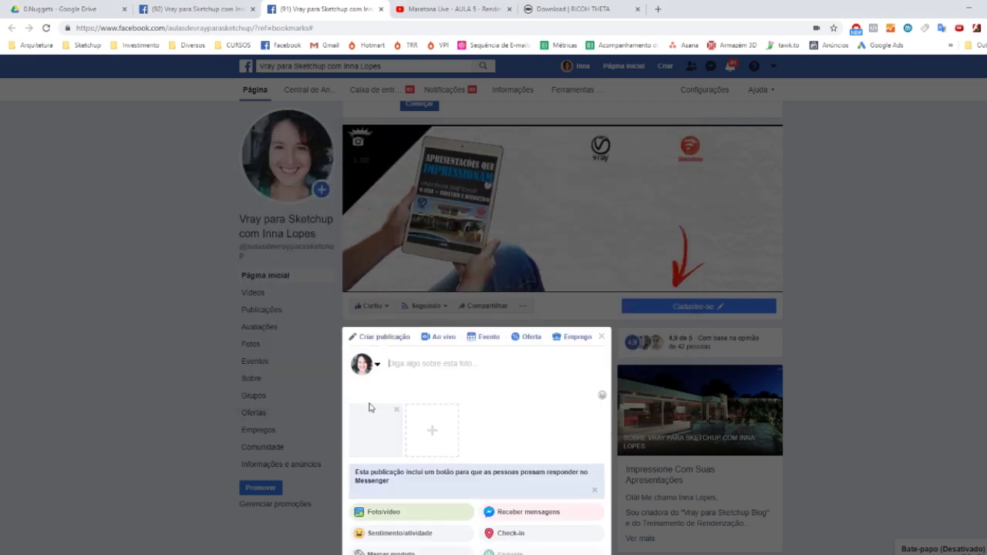
scroll(355, 388, down, 1)
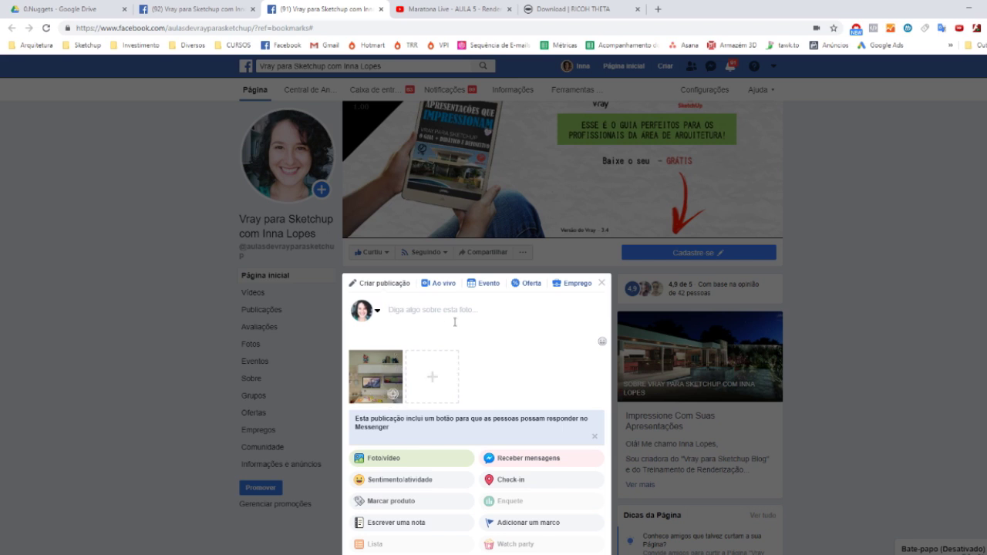
text(Teste)
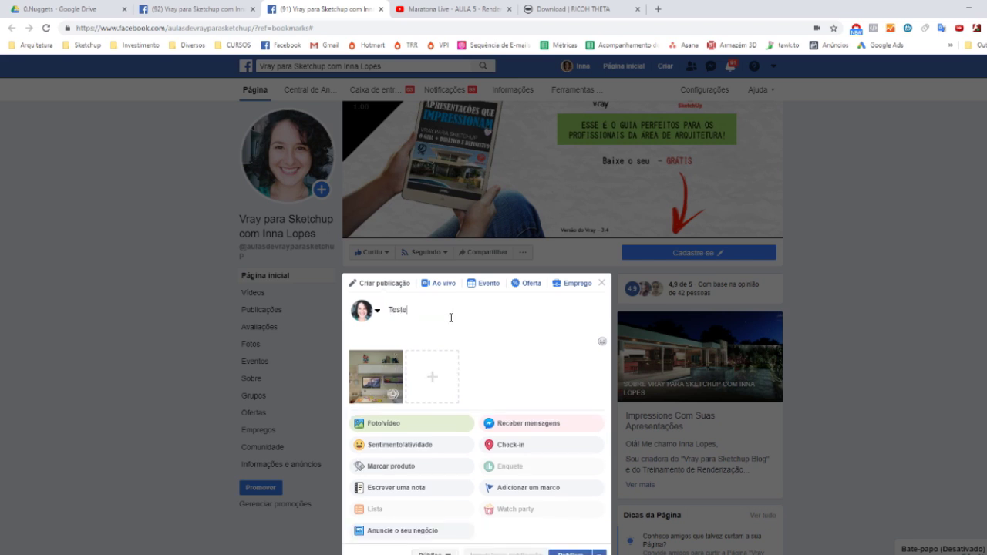
scroll(453, 324, down, 2)
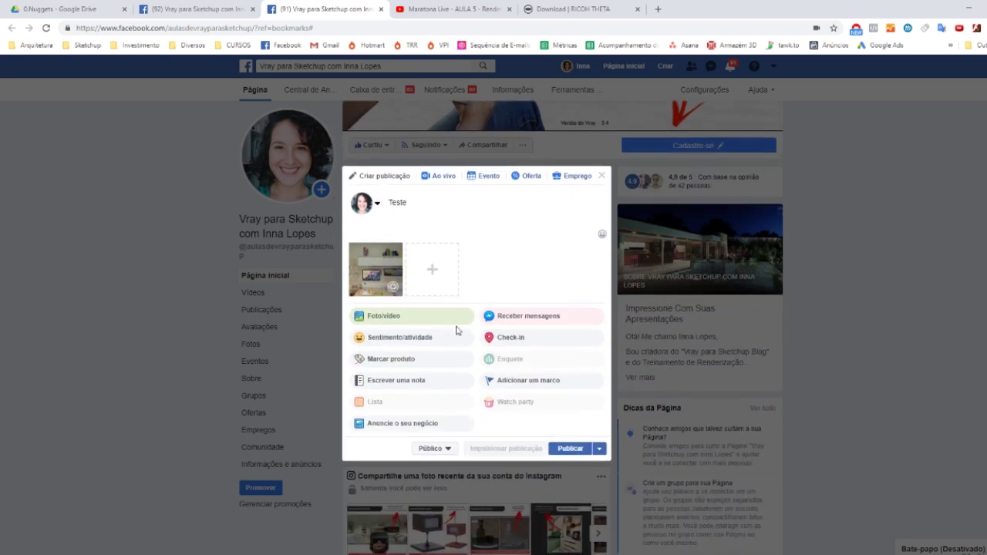
click(577, 450)
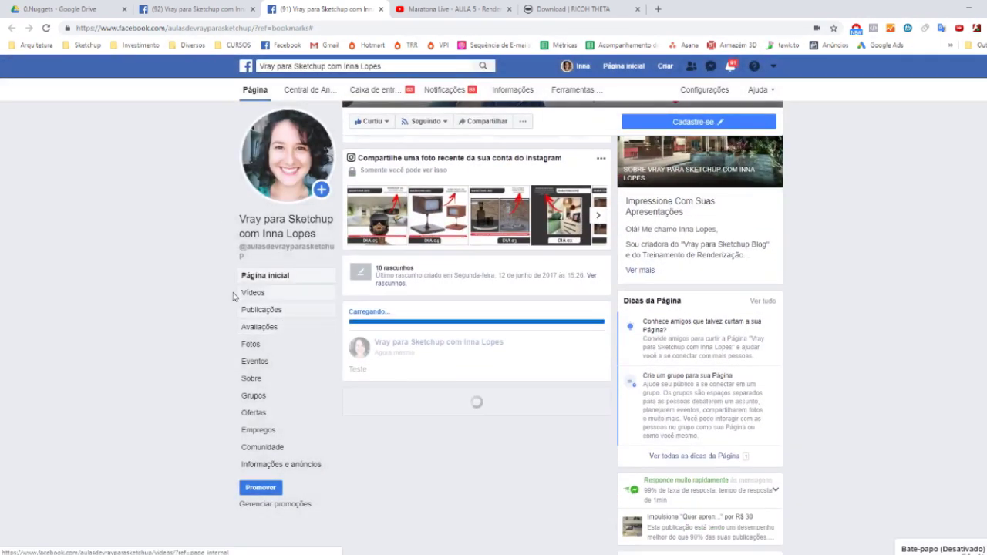
View the Teste post's 360 photo toward the bed and window, then open a new Chrome tab.
scroll(234, 298, down, 3)
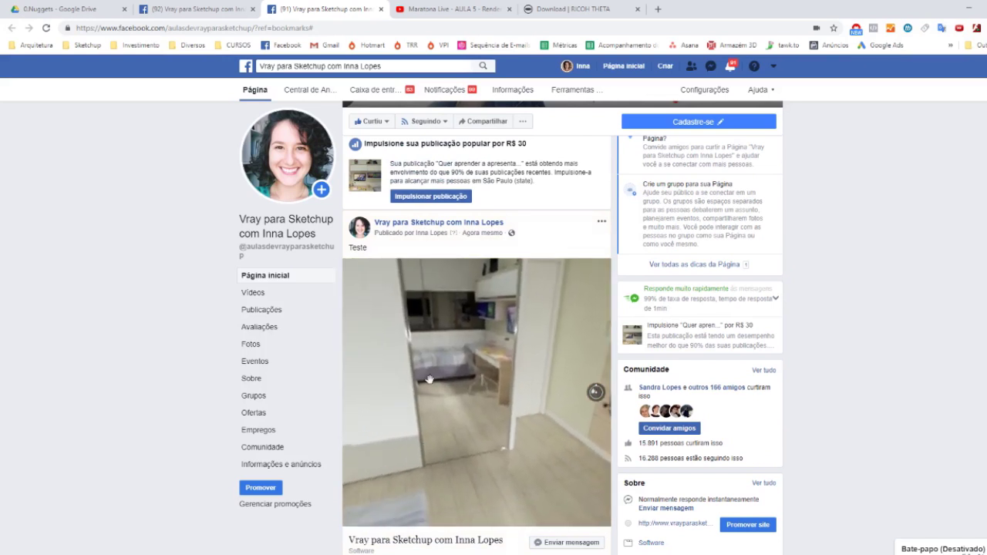
click(432, 414)
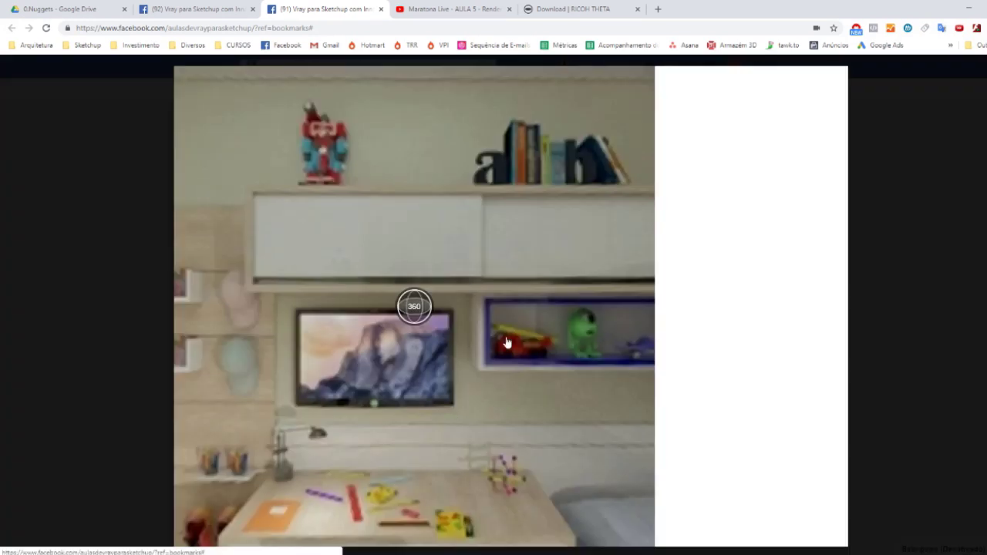
mouse_move(396, 254)
mouse_down()
mouse_move(291, 239)
mouse_move(417, 287)
mouse_move(458, 270)
mouse_move(342, 282)
mouse_move(435, 274)
mouse_move(398, 297)
mouse_move(399, 315)
mouse_move(412, 310)
mouse_move(324, 352)
mouse_move(101, 326)
mouse_up()
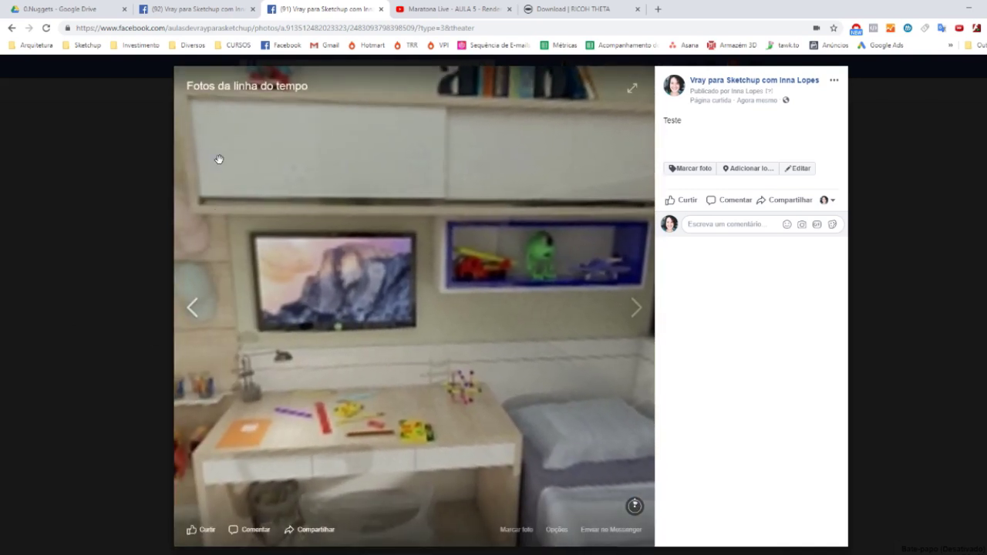
key(Escape)
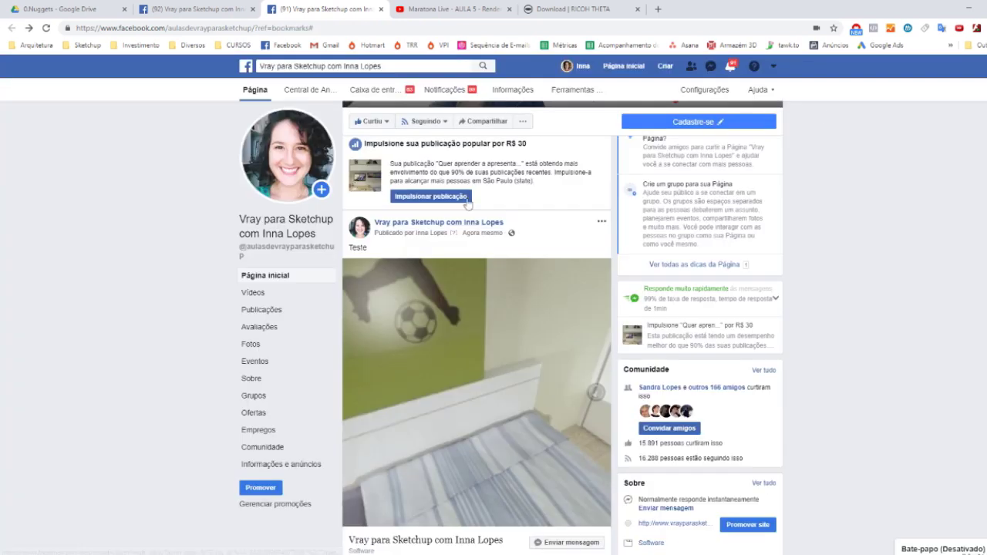
scroll(818, 231, up, 2)
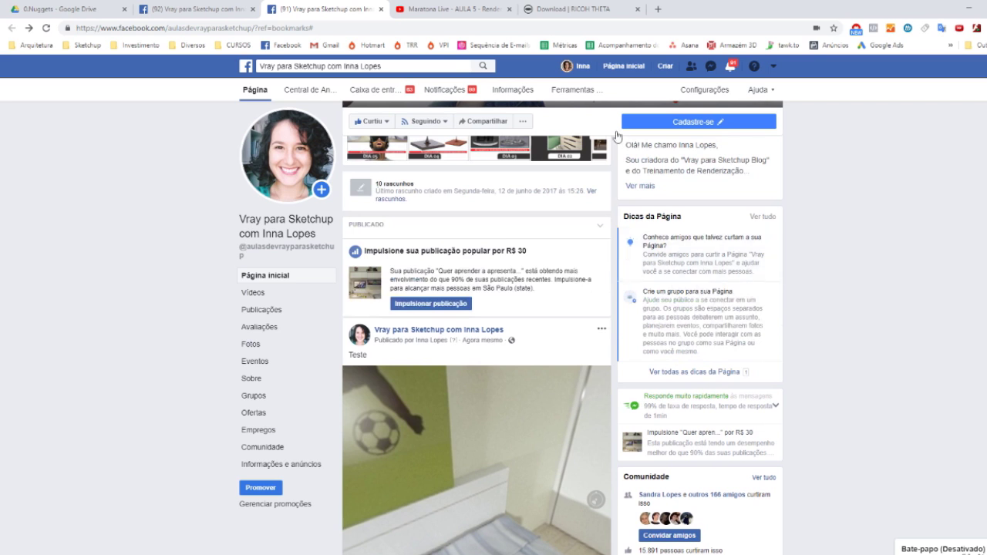
click(658, 8)
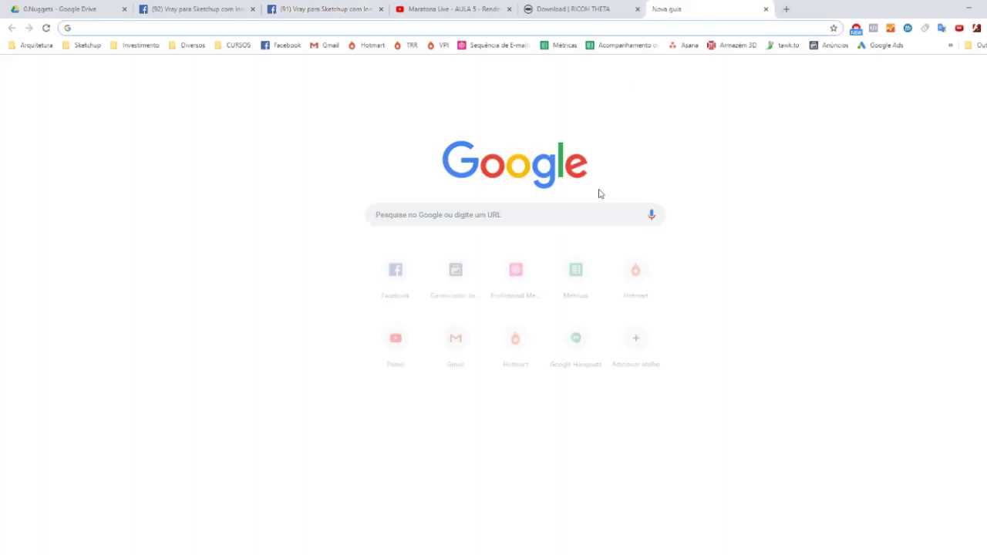
Copy the Easypano Upload topic text from XMind and search it on Google in Chrome.
key(alt+Tab)
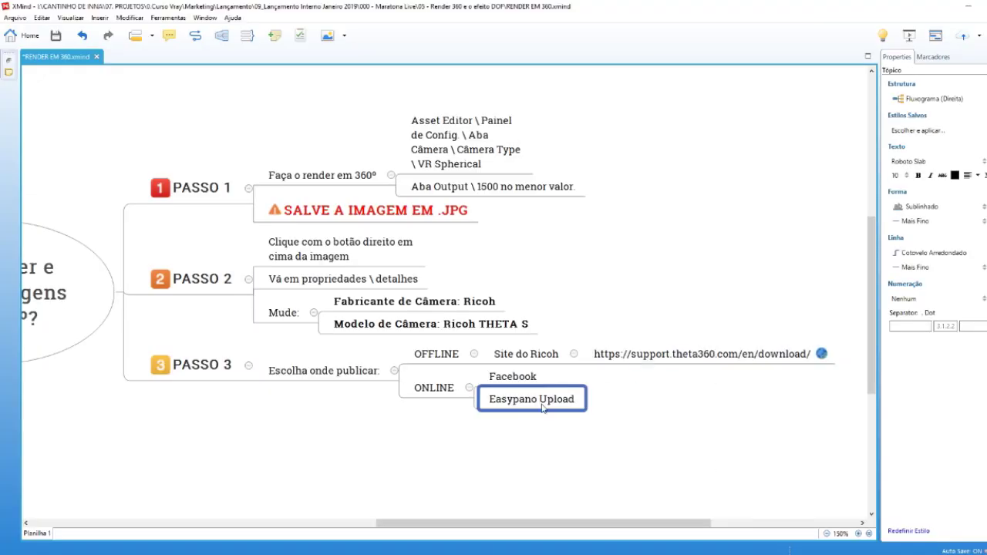
double_click(542, 406)
key(ctrl+c)
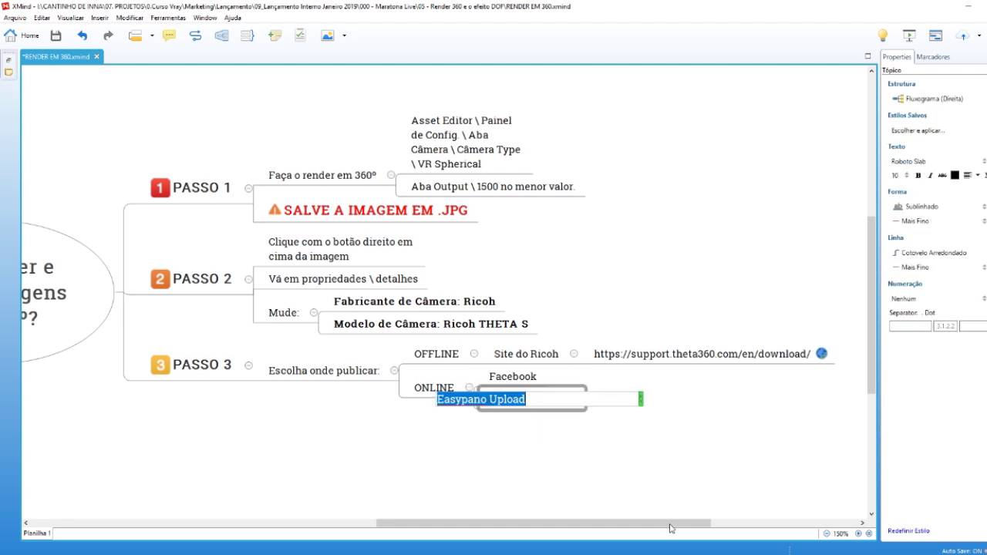
key(alt+Tab)
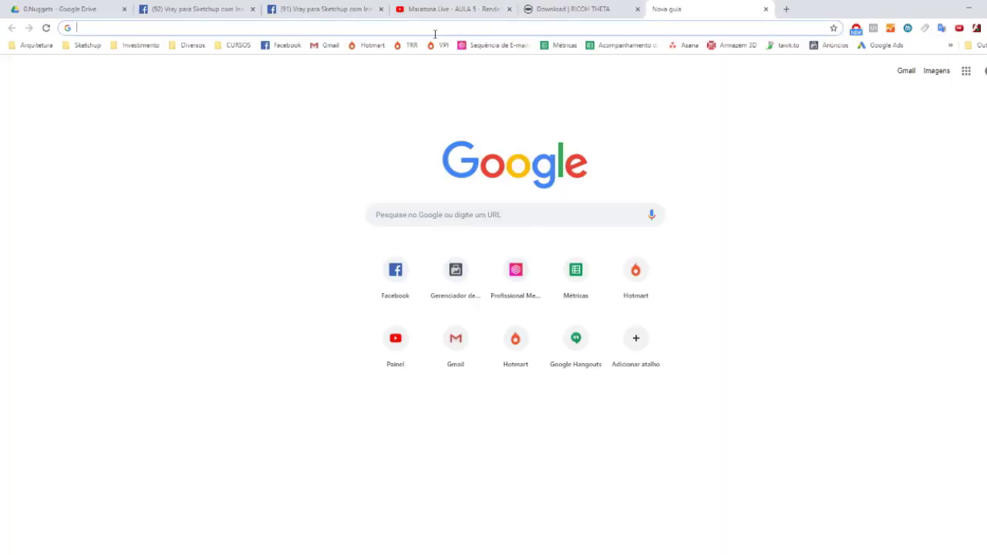
key(ctrl+v)
key(Return)
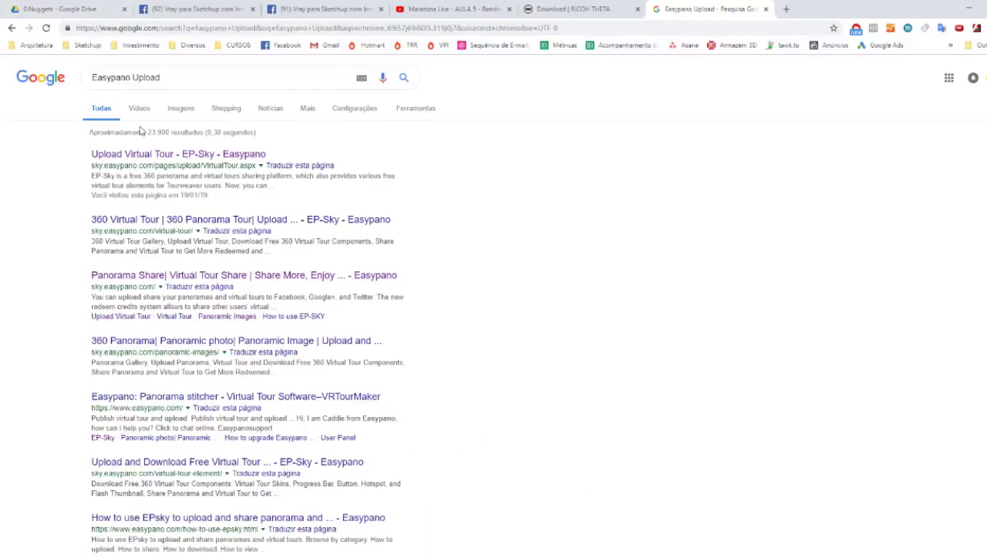
Open EP-Sky's Upload Virtual Tour page, sign out, and sign back in with a Google account.
click(143, 155)
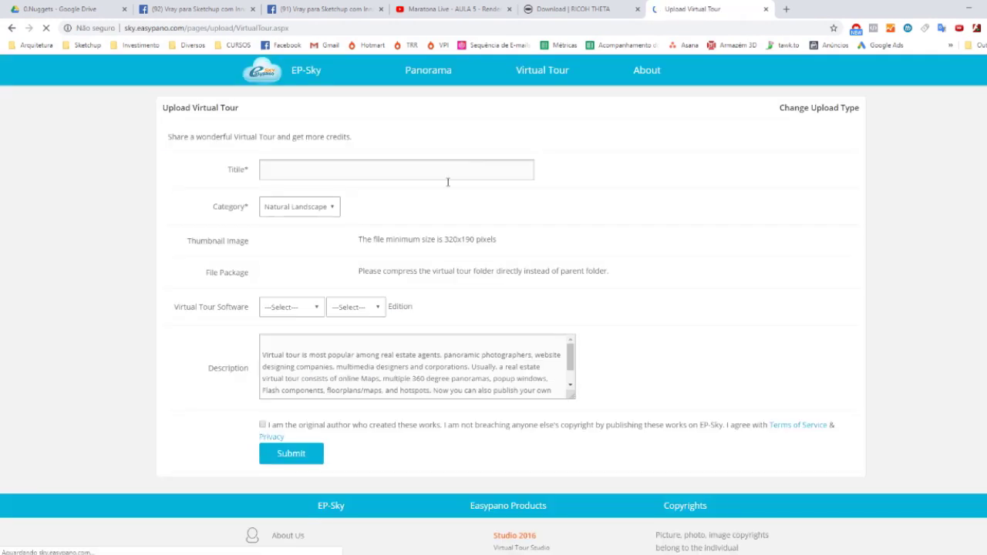
scroll(209, 253, down, 2)
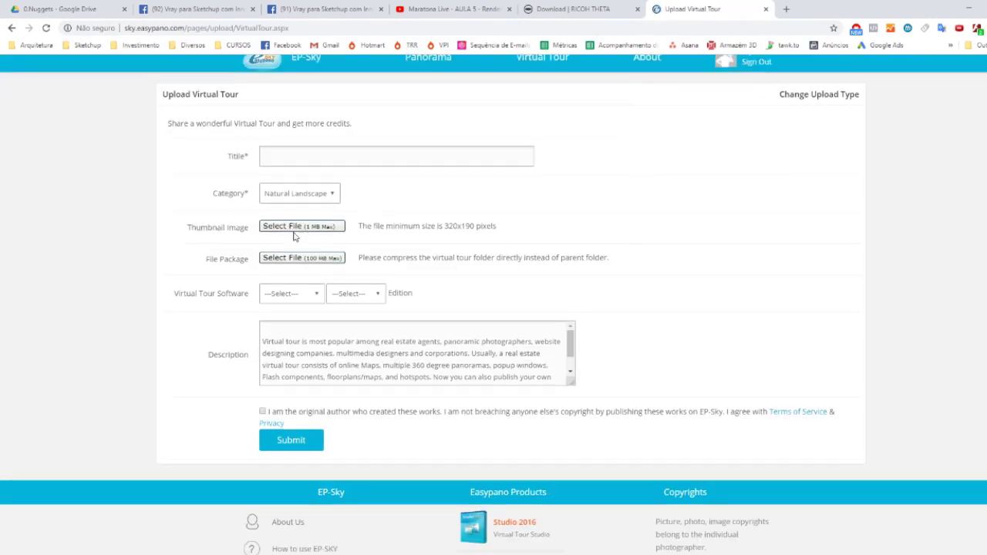
scroll(210, 253, up, 2)
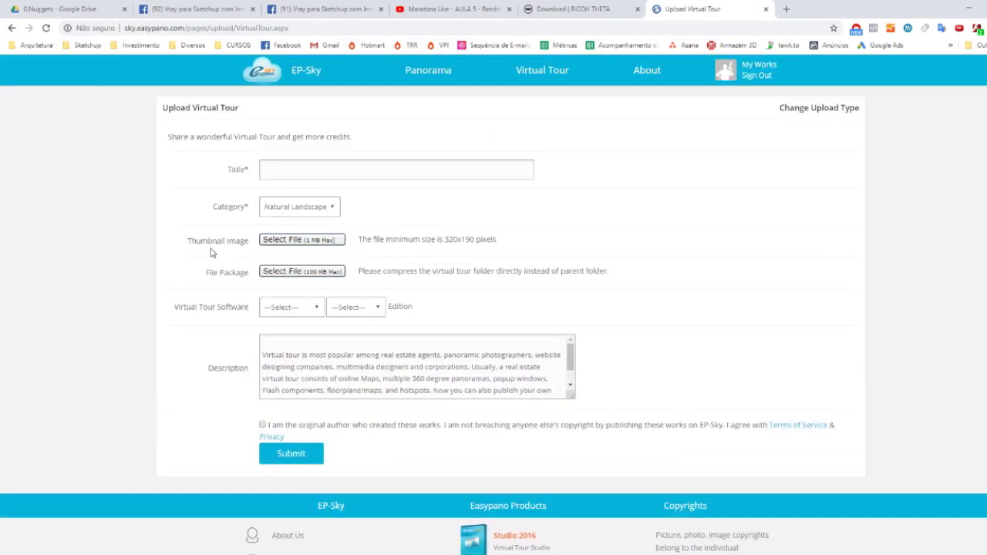
click(756, 76)
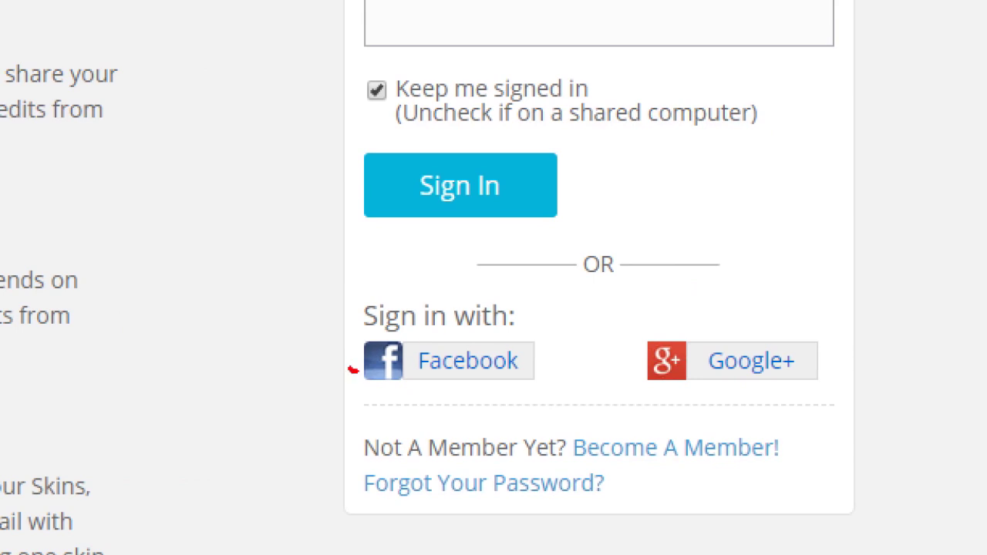
drag(351, 369, 450, 384)
drag(654, 387, 852, 388)
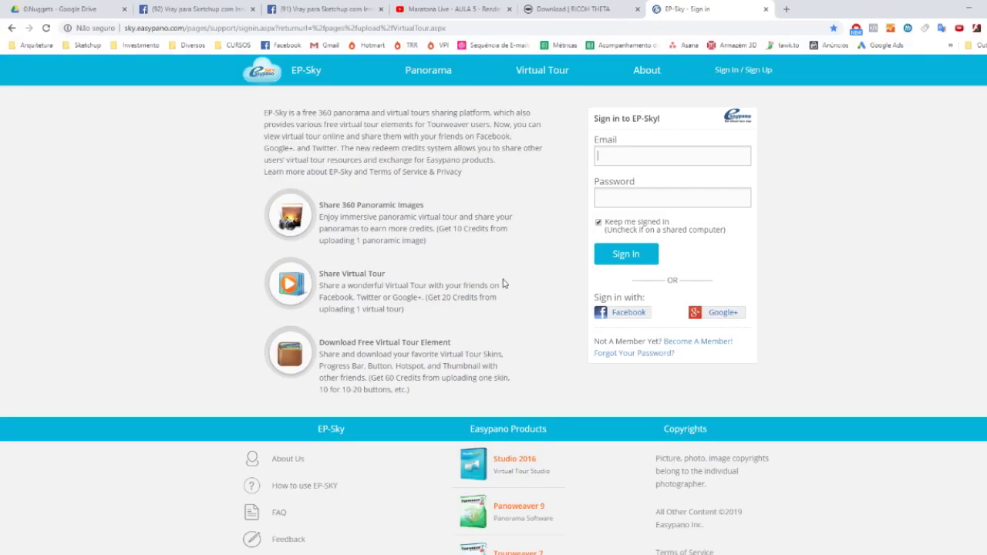
click(698, 316)
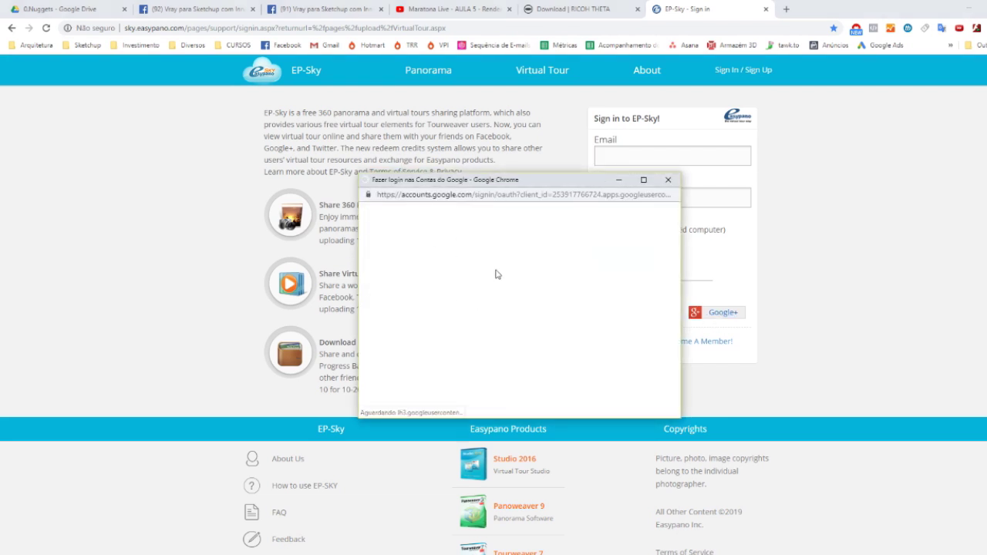
click(465, 316)
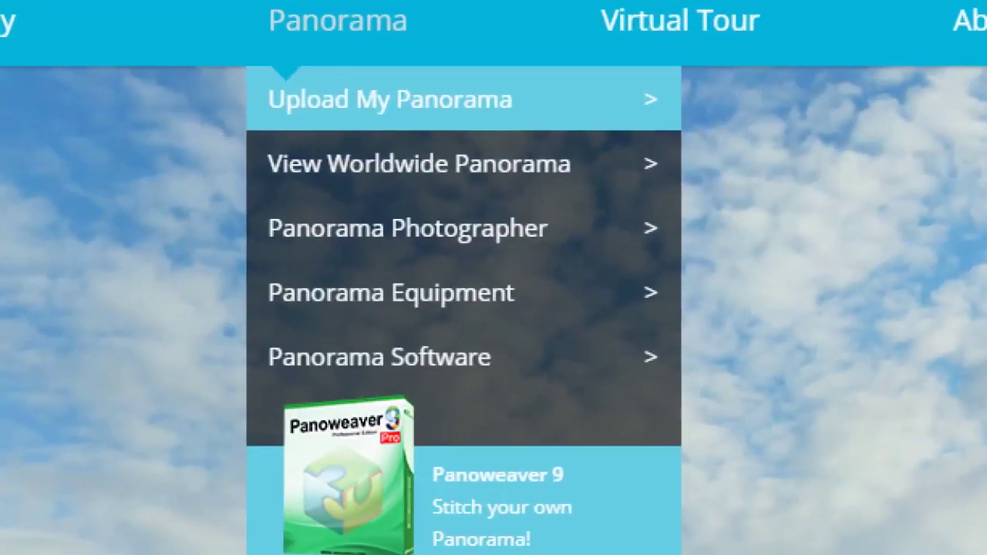
mouse_move(428, 70)
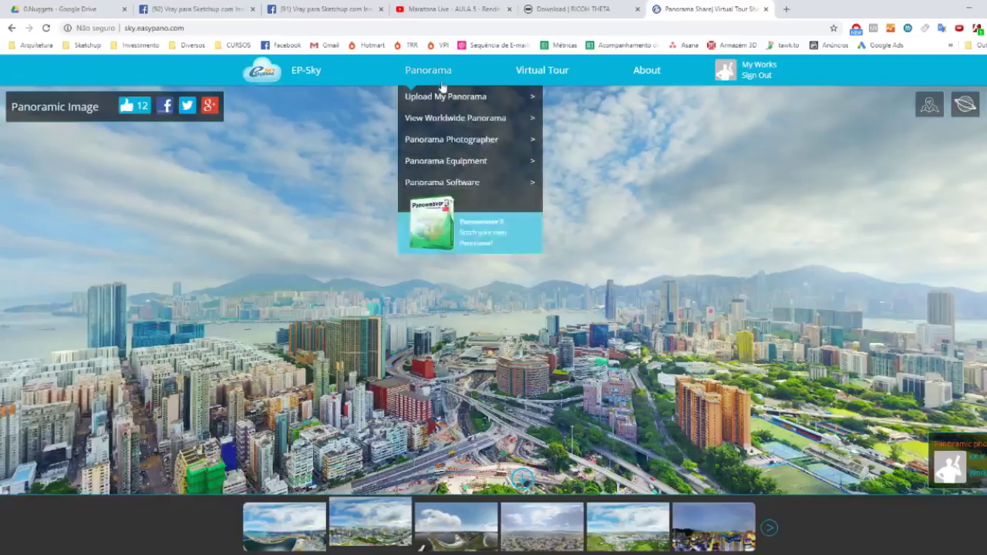
Upload 360.jpg on EP-Sky's Upload Panoramic Images page.
click(442, 99)
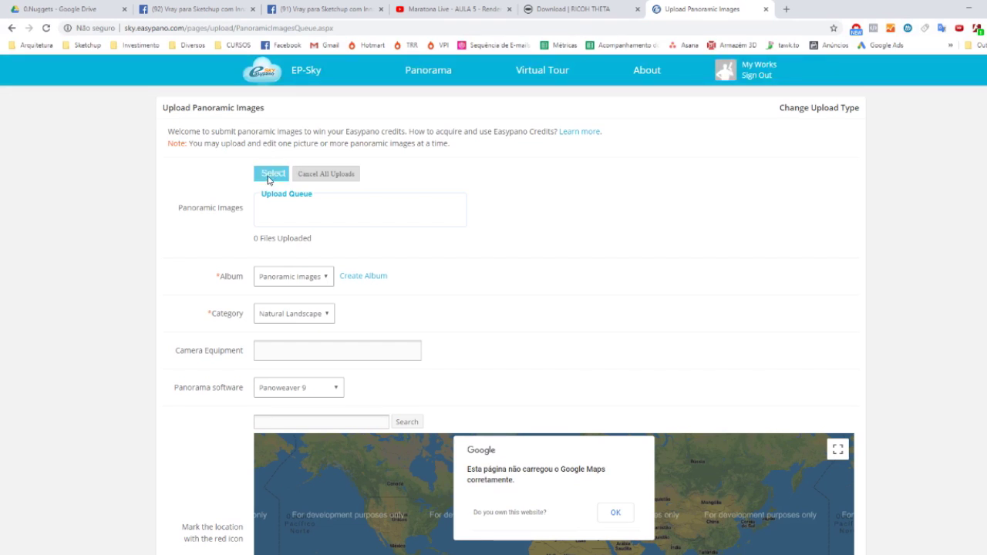
click(269, 175)
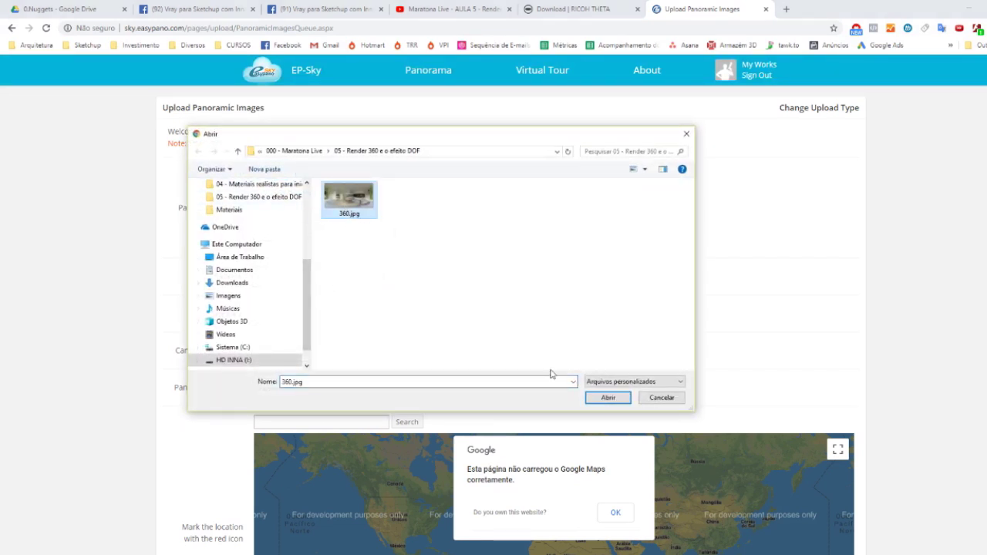
click(609, 398)
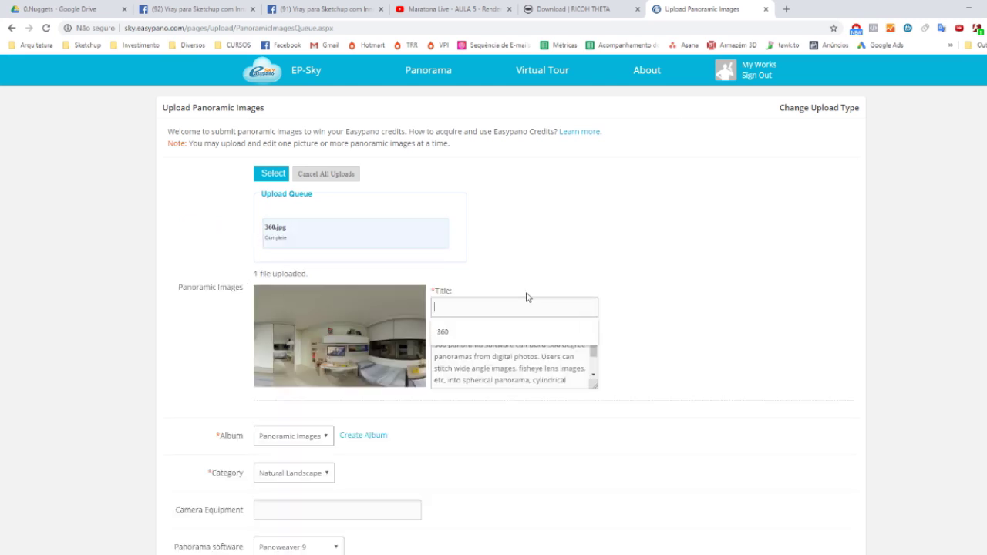
text(teste)
Scroll through the EP-Sky upload form below the 360.jpg panorama preview.
scroll(659, 327, down, 1)
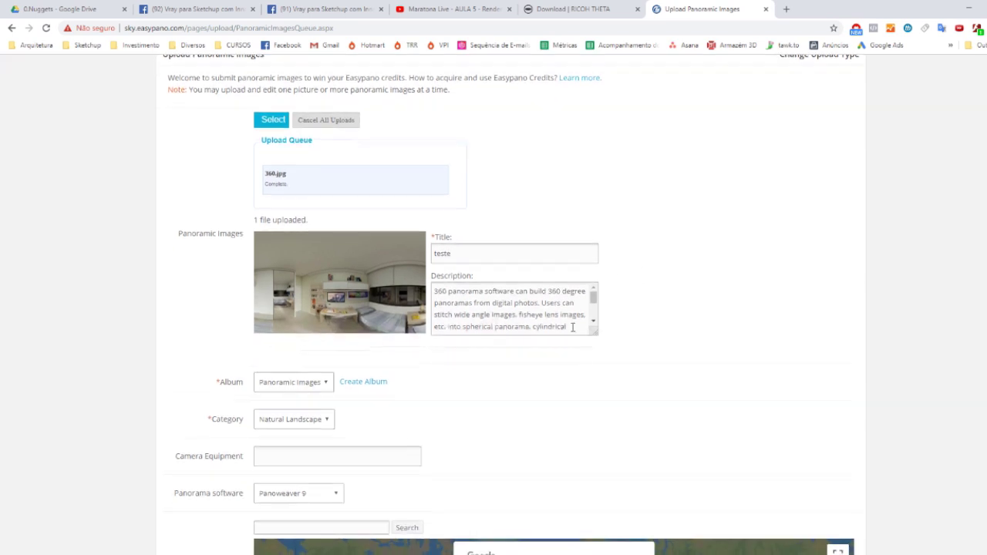
scroll(395, 359, down, 2)
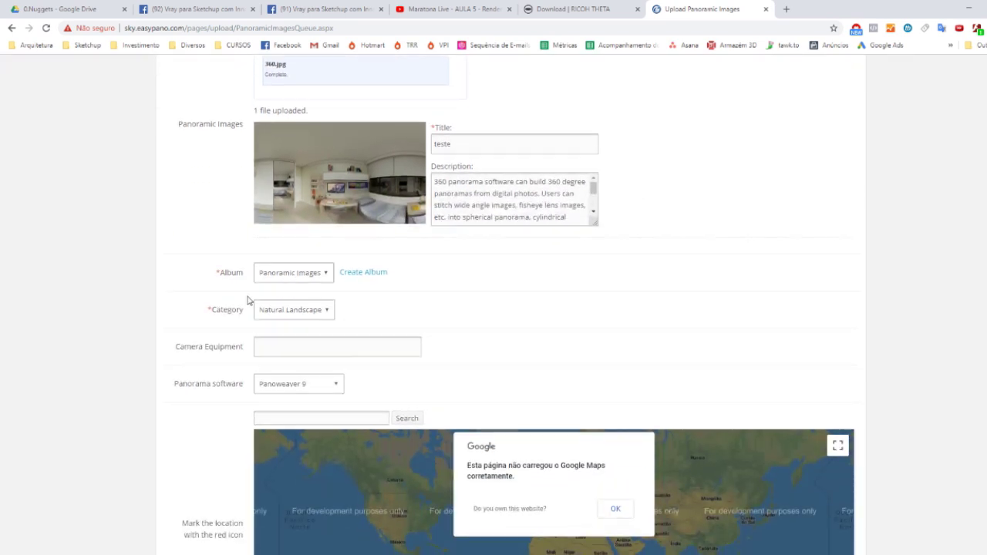
scroll(157, 306, down, 4)
scroll(205, 326, down, 3)
scroll(216, 322, up, 1)
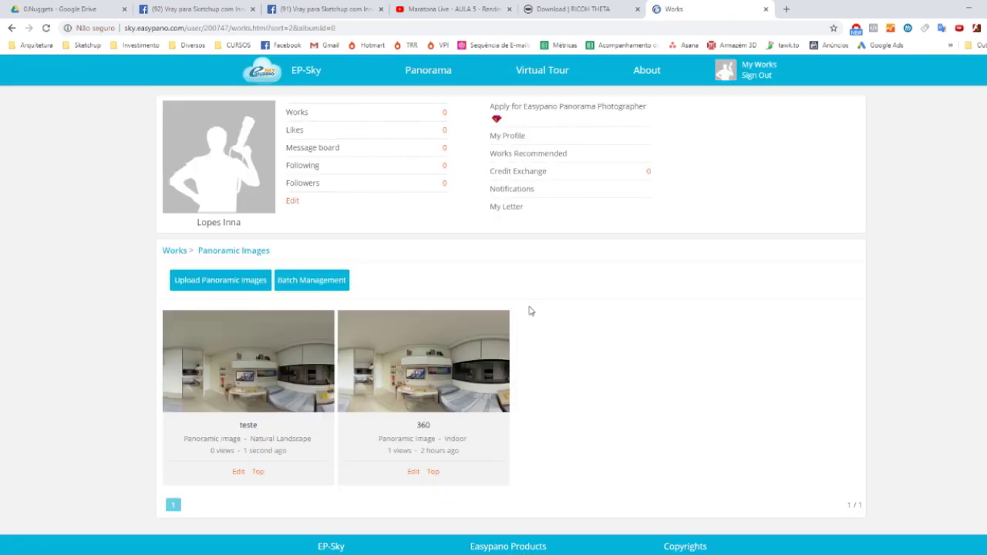
click(438, 370)
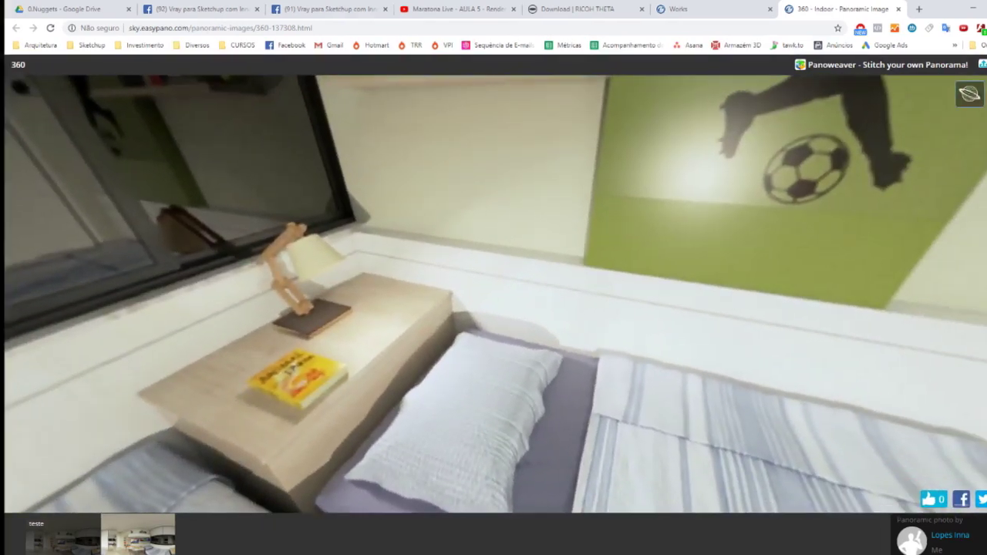
double_click(327, 233)
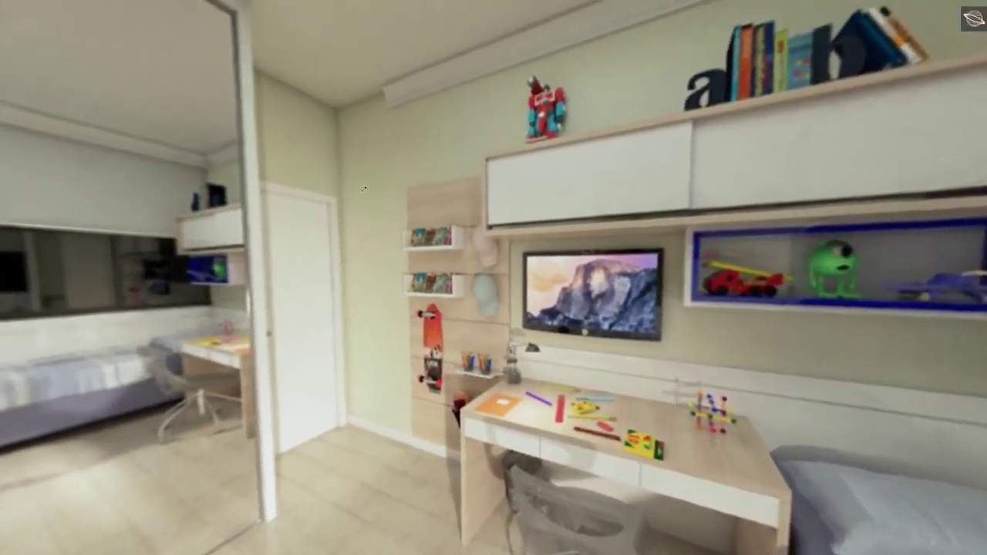
mouse_move(364, 189)
mouse_down()
mouse_move(431, 278)
mouse_move(257, 195)
mouse_up()
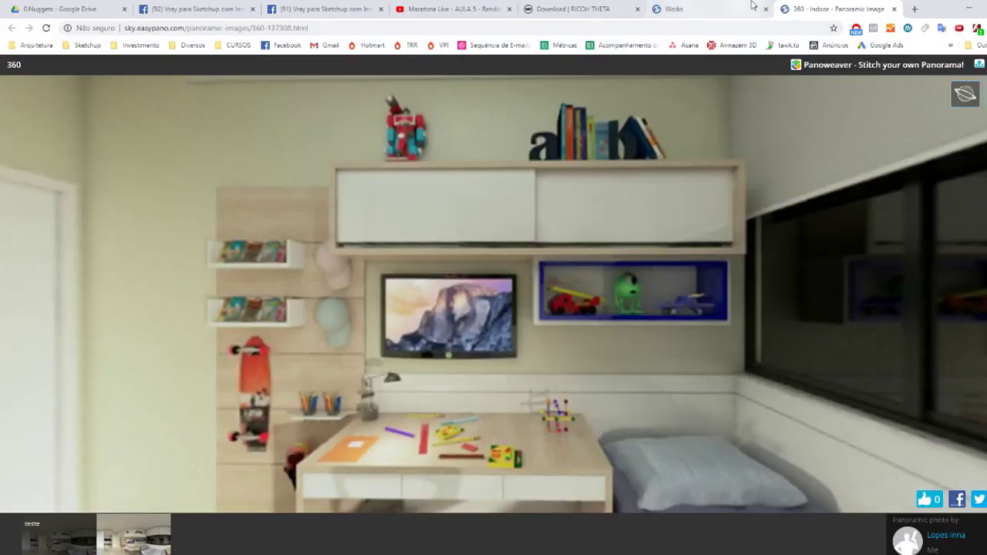
Close the panorama viewer and Works tabs, return to XMind, and point out the OFFLINE Ricoh option.
middle_click(826, 8)
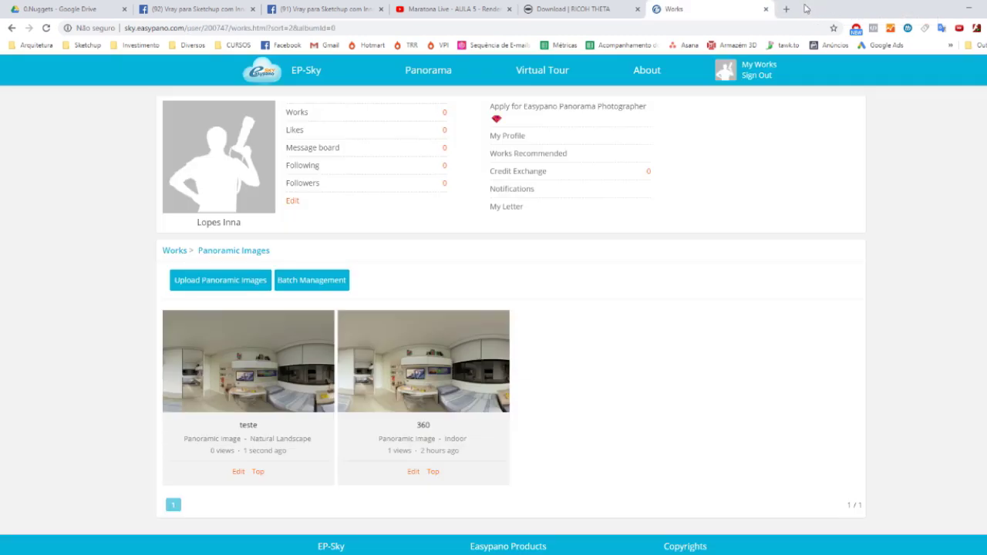
middle_click(710, 9)
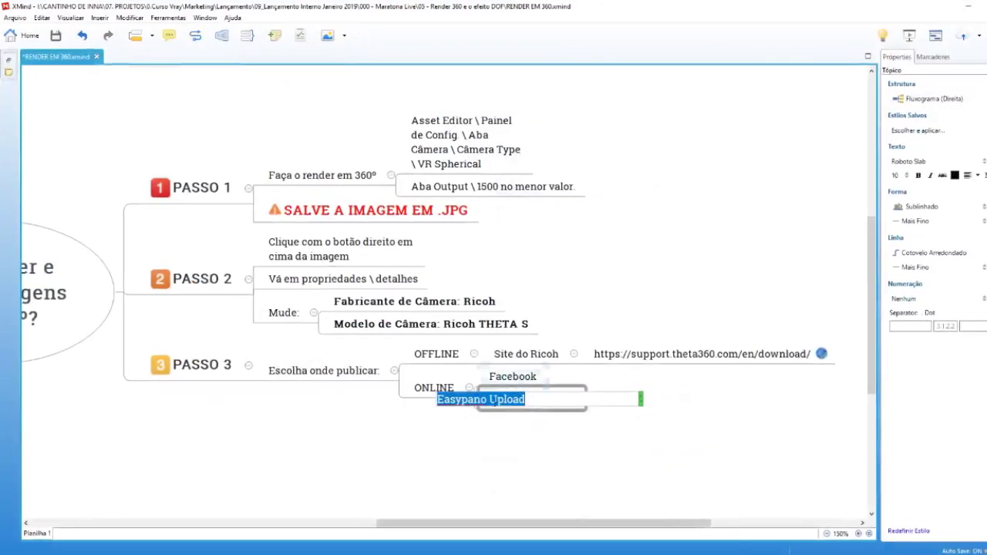
click(489, 432)
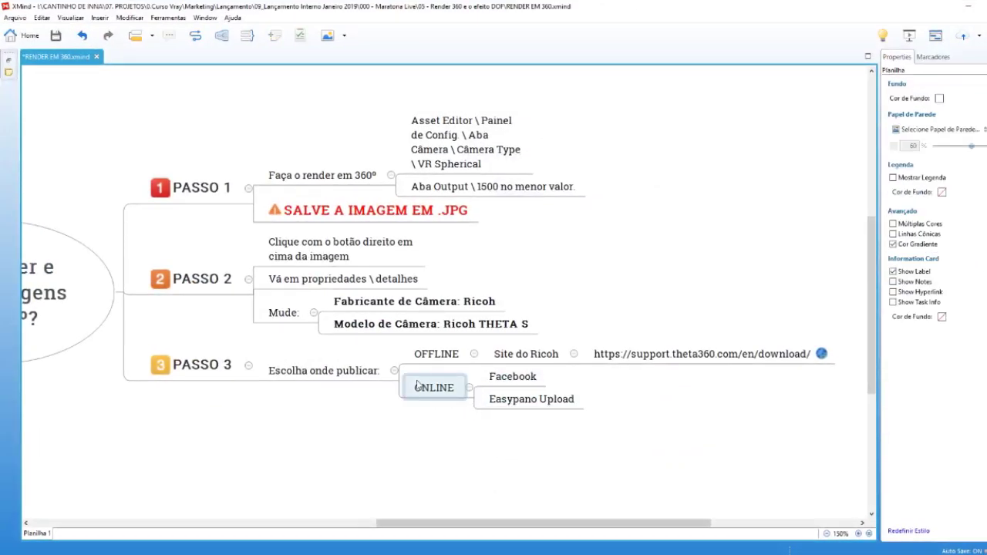
click(437, 363)
drag(506, 529, 501, 518)
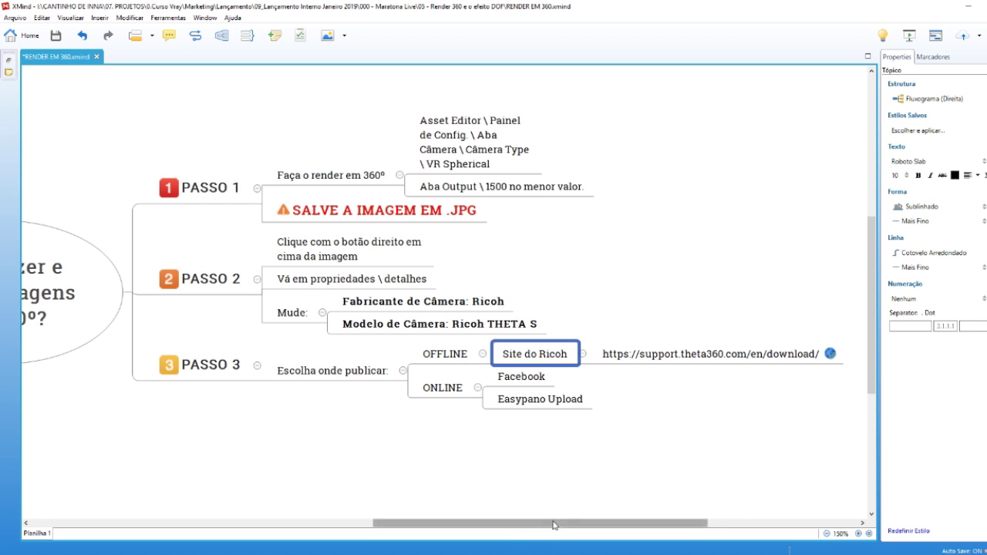
drag(553, 525, 543, 532)
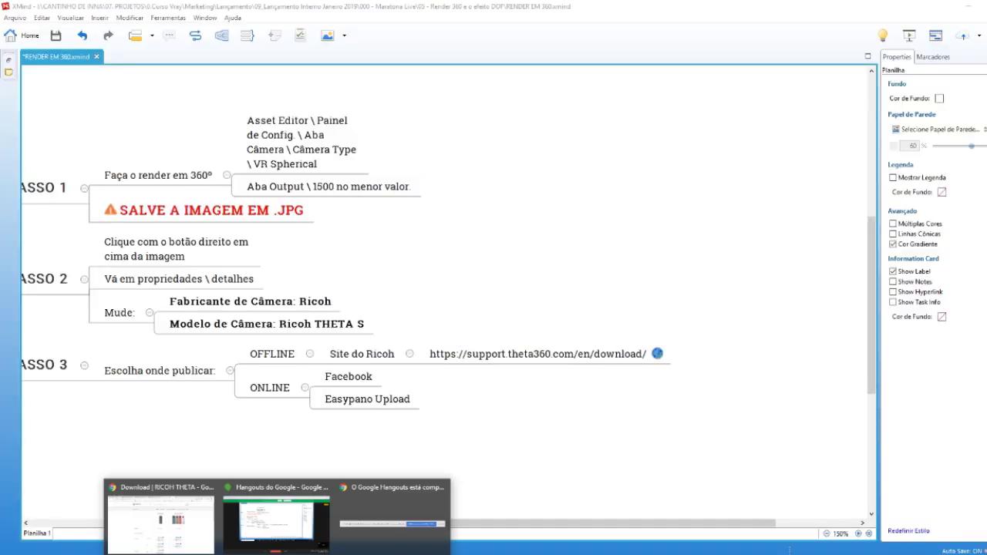
Bring back Chrome's RICOH THETA download page and scroll down it.
click(184, 549)
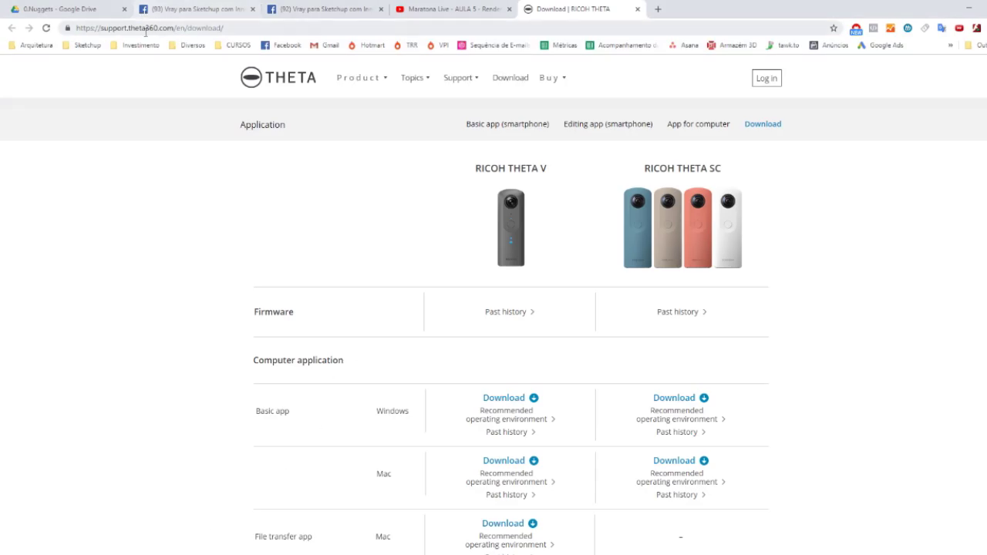
scroll(317, 355, down, 1)
scroll(317, 357, down, 1)
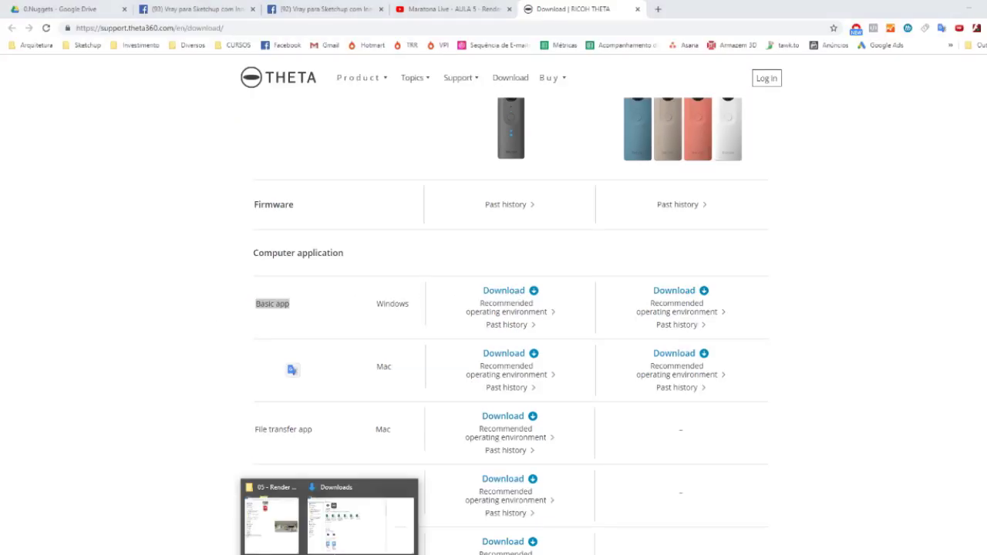
Confirm RICOH THETA Setup.exe is in Downloads, then return to browsing the download page.
click(359, 525)
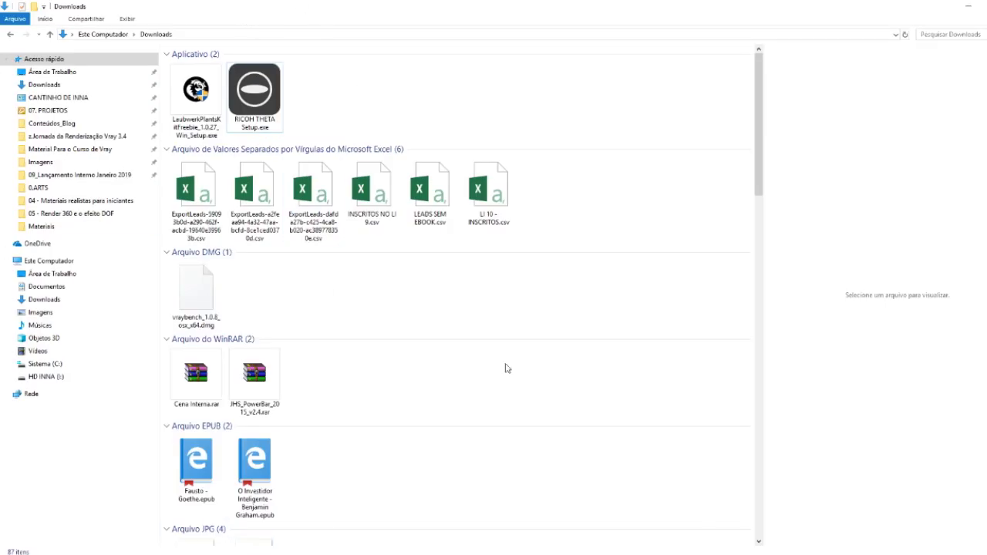
click(971, 7)
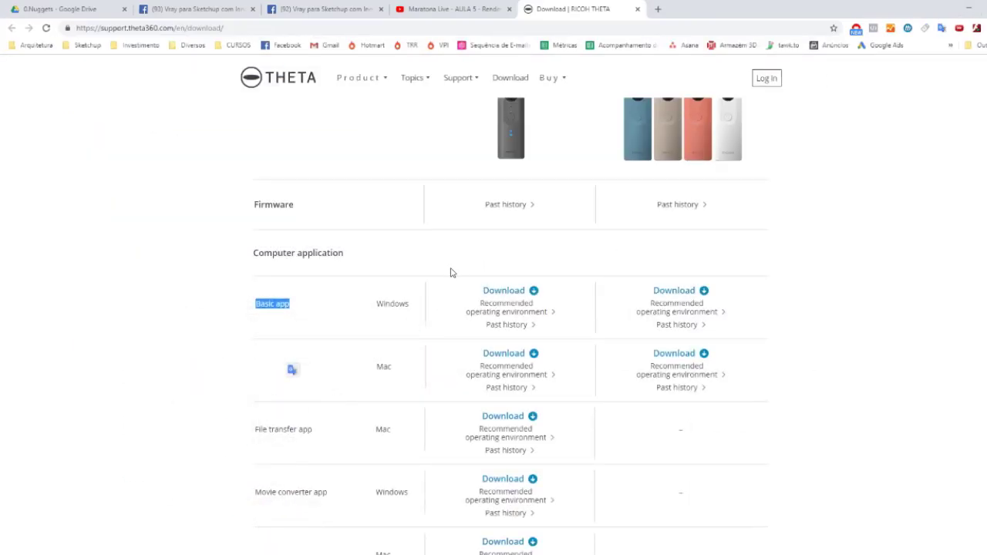
scroll(452, 272, down, 2)
scroll(379, 313, down, 2)
scroll(368, 335, down, 1)
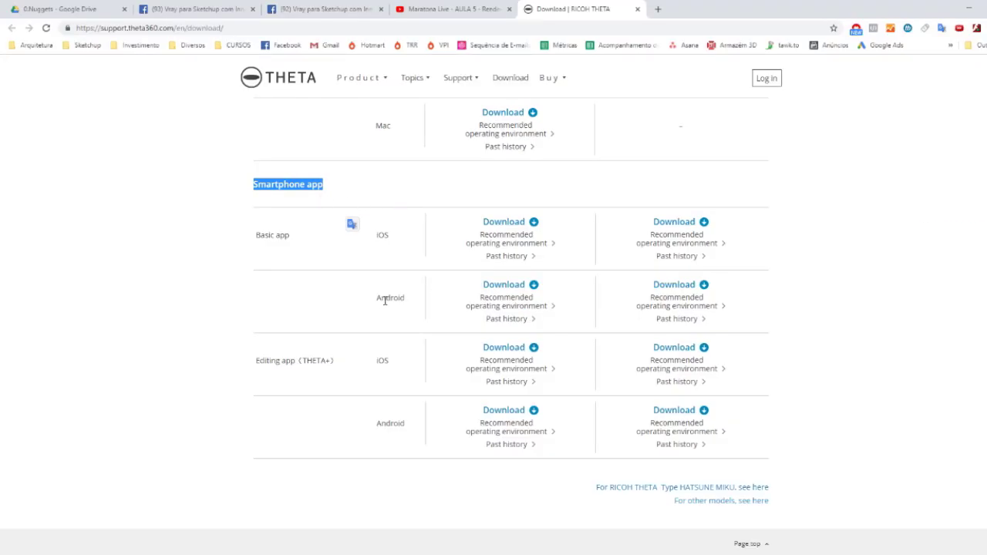
scroll(393, 272, up, 2)
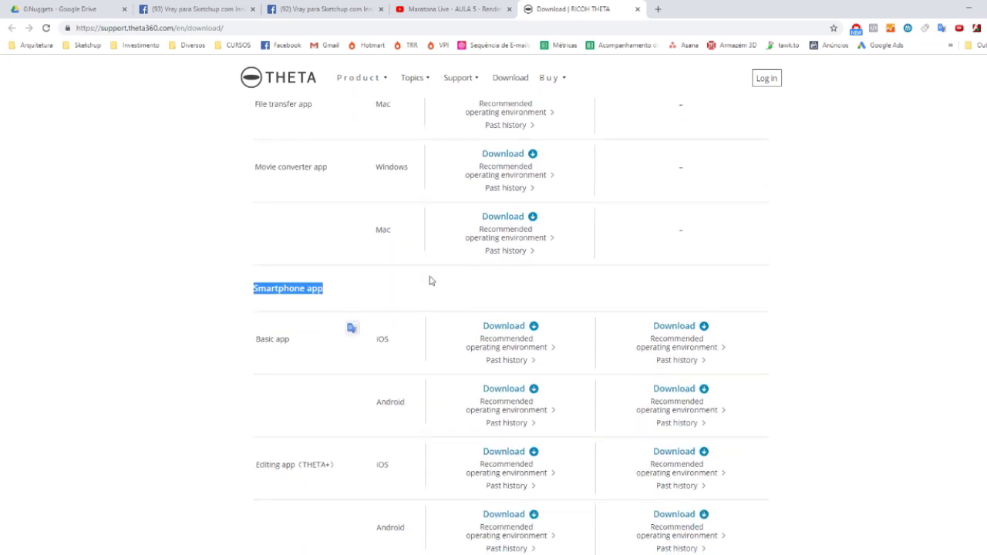
scroll(444, 297, up, 3)
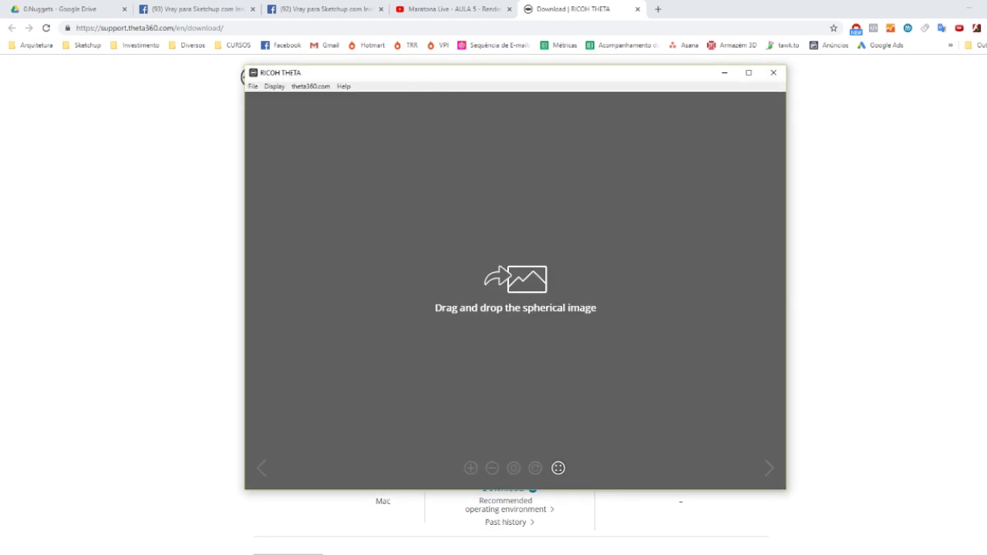
Load 360.jpg into a maximized RICOH THETA viewer, look toward the soccer wall, then reset to the desk wall.
click(271, 536)
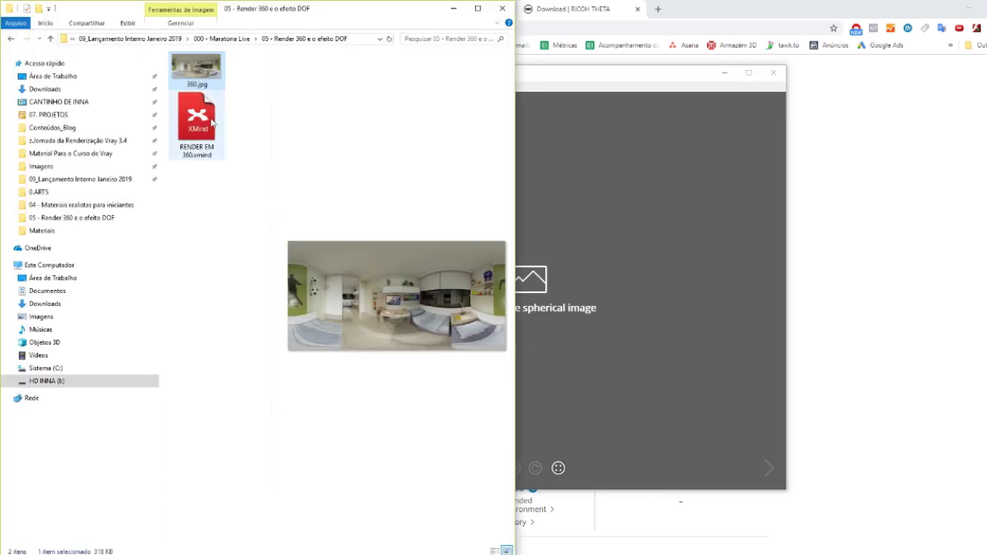
drag(189, 69, 594, 208)
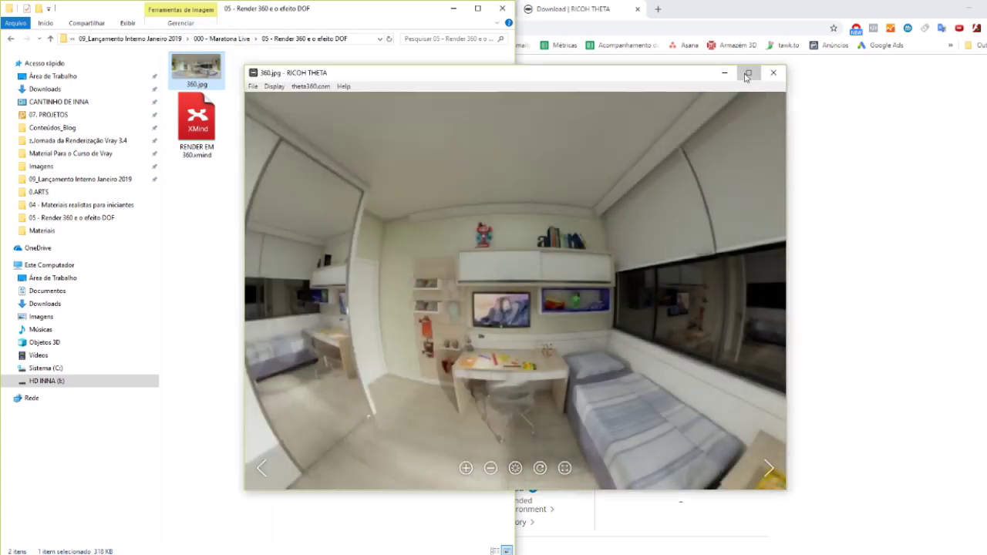
click(748, 73)
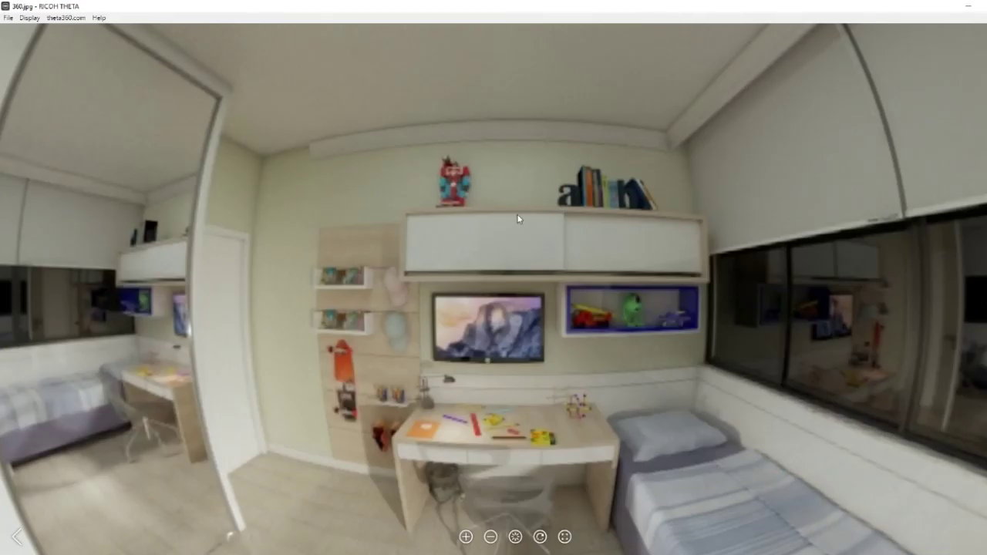
mouse_move(448, 385)
mouse_down()
mouse_move(606, 329)
mouse_move(452, 353)
mouse_move(545, 404)
mouse_move(466, 540)
mouse_up()
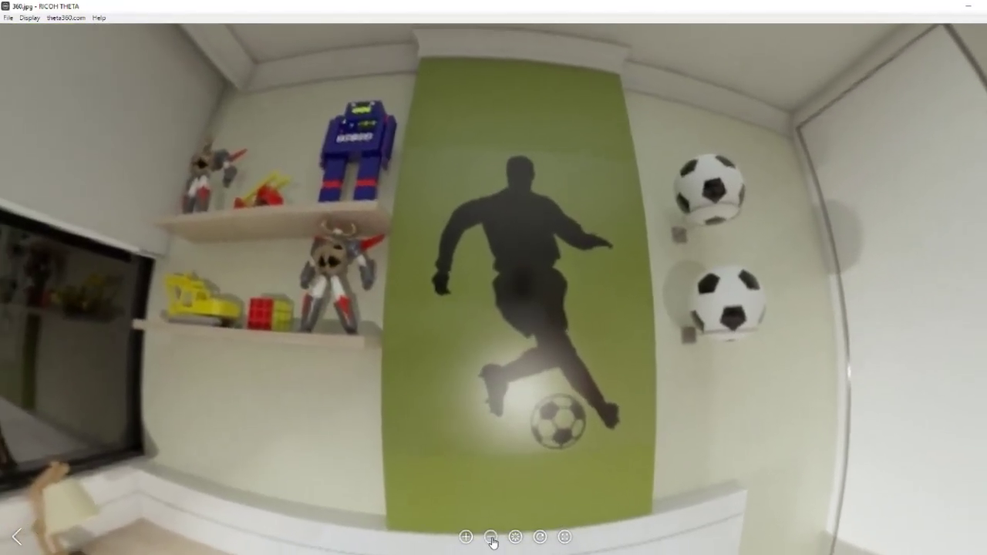
click(516, 537)
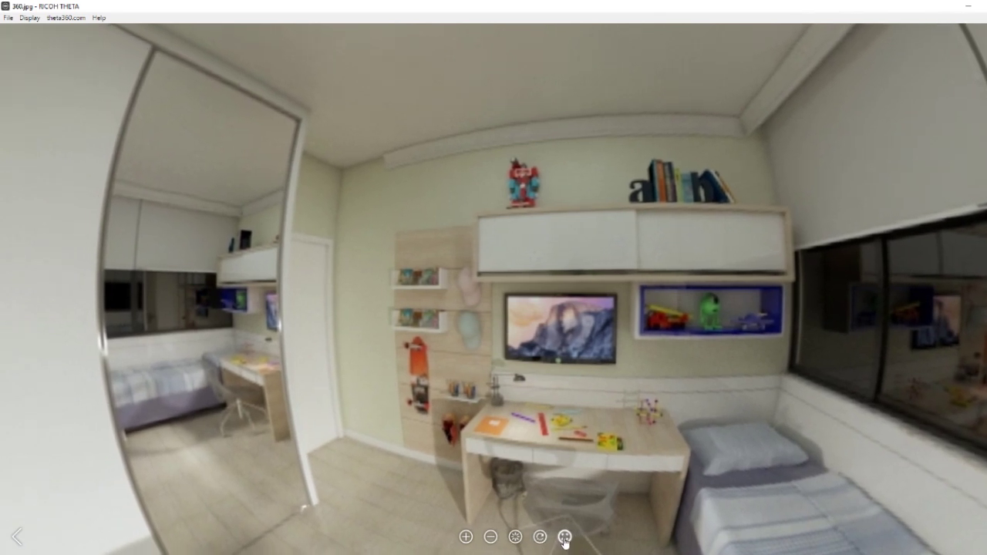
Switch the RICOH THETA viewer to full-screen mode for the 360.jpg bedroom panorama.
click(565, 540)
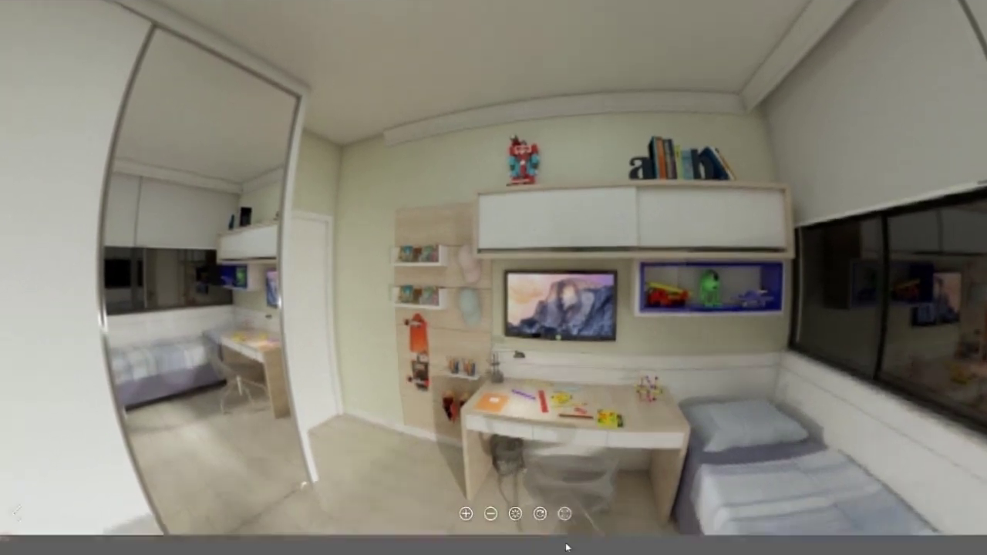